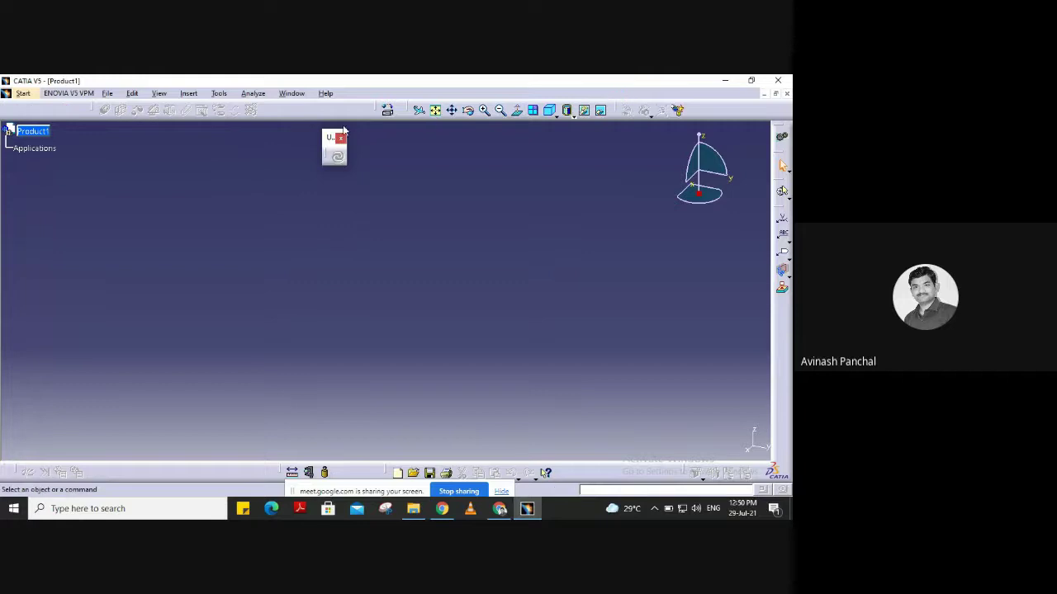
Insert the existing part file Model 6 from the FE WORKSHOP GHR folder as a component of Product1.
{"action": "left_click_drag", "start_coordinate": [331, 138], "coordinate": [329, 101]}
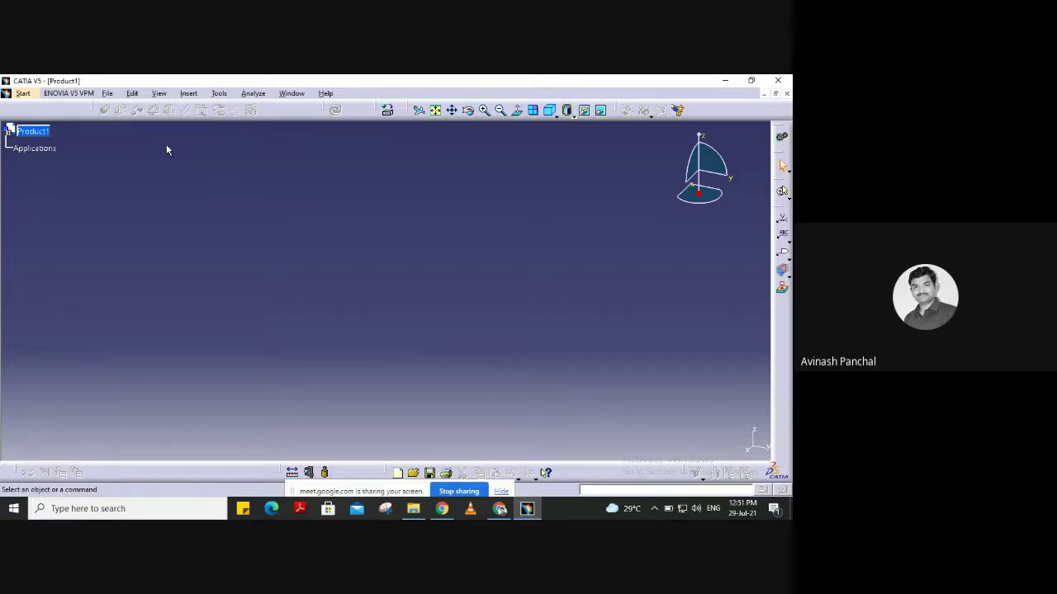
{"action": "left_click", "coordinate": [189, 94]}
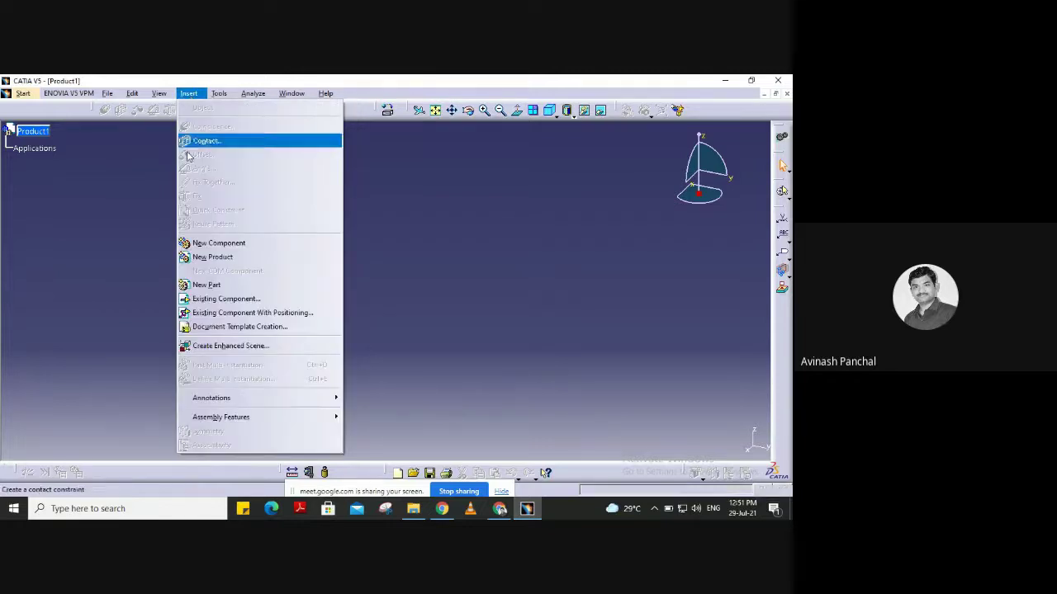
{"action": "left_click", "coordinate": [196, 300]}
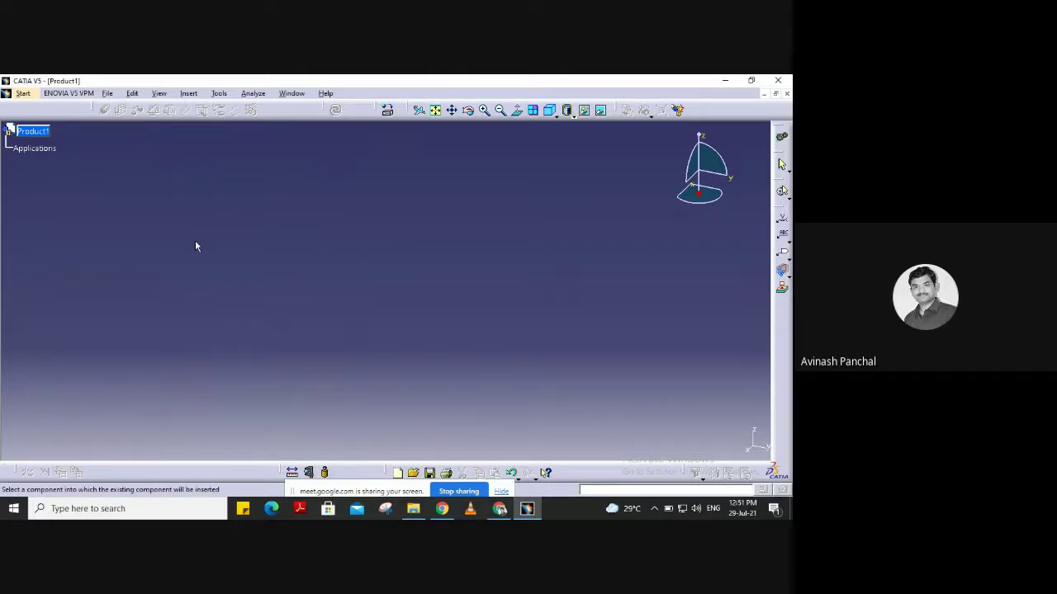
{"action": "left_click", "coordinate": [47, 135]}
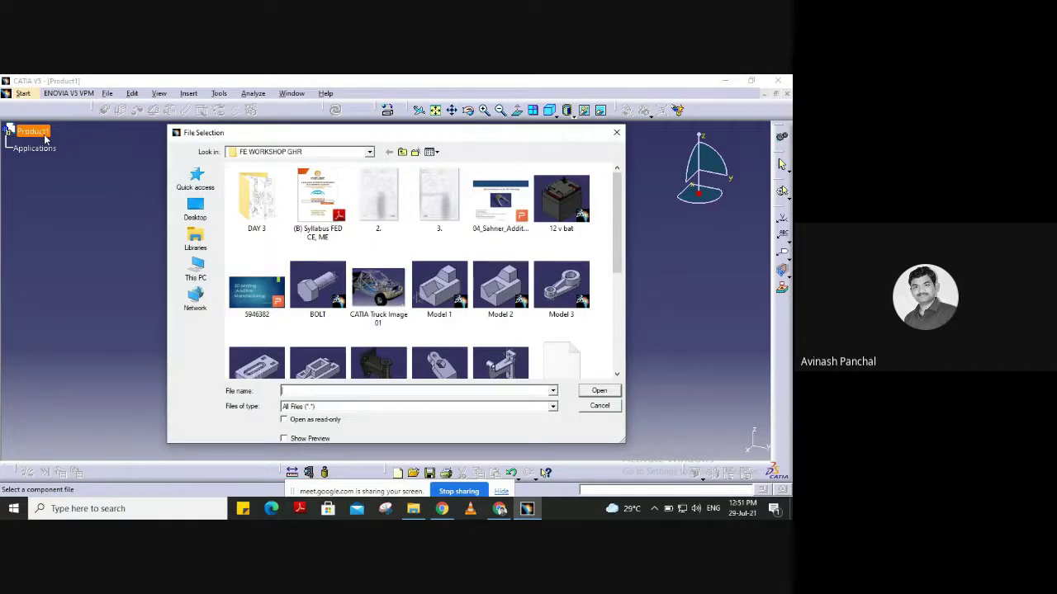
{"action": "scroll", "coordinate": [379, 281], "scroll_direction": "down", "scroll_amount": 3}
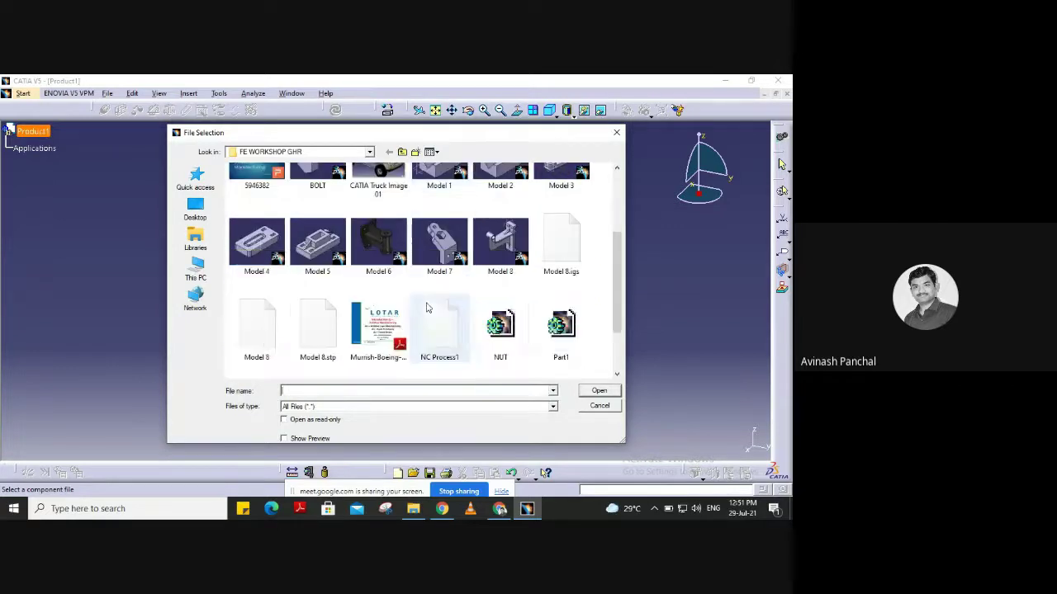
{"action": "left_click", "coordinate": [378, 258]}
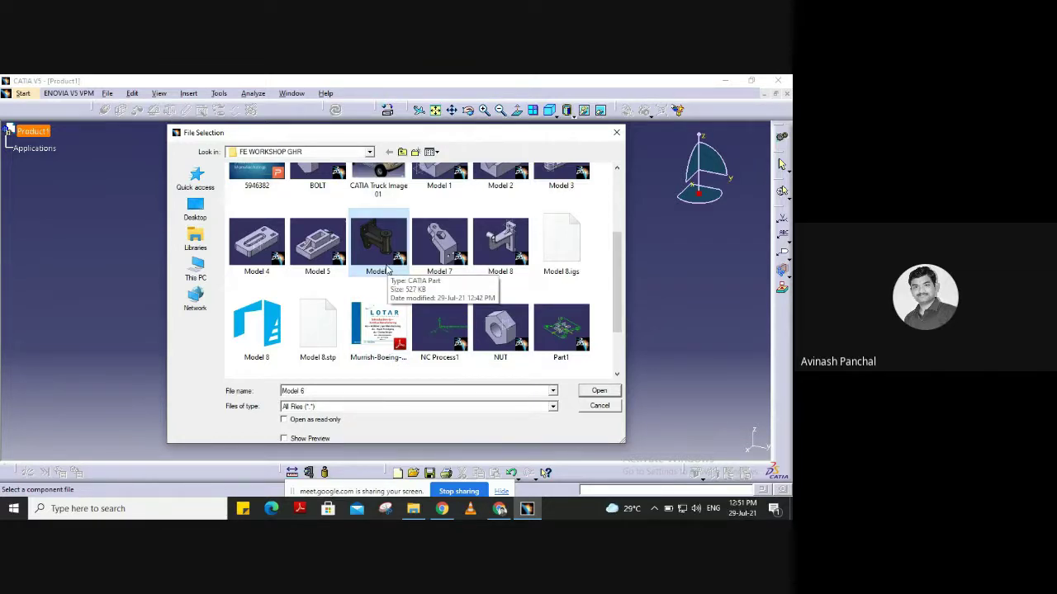
{"action": "left_click", "coordinate": [596, 391]}
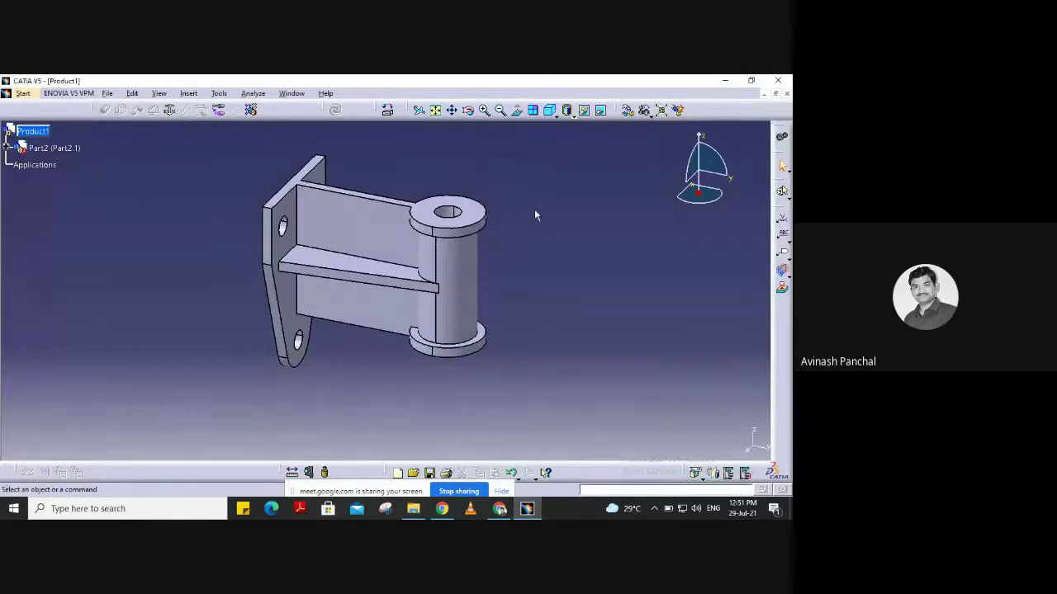
Anchor the inserted bracket in space with a Fix constraint.
{"action": "middle_click_drag", "start_coordinate": [515, 220], "coordinate": [406, 195]}
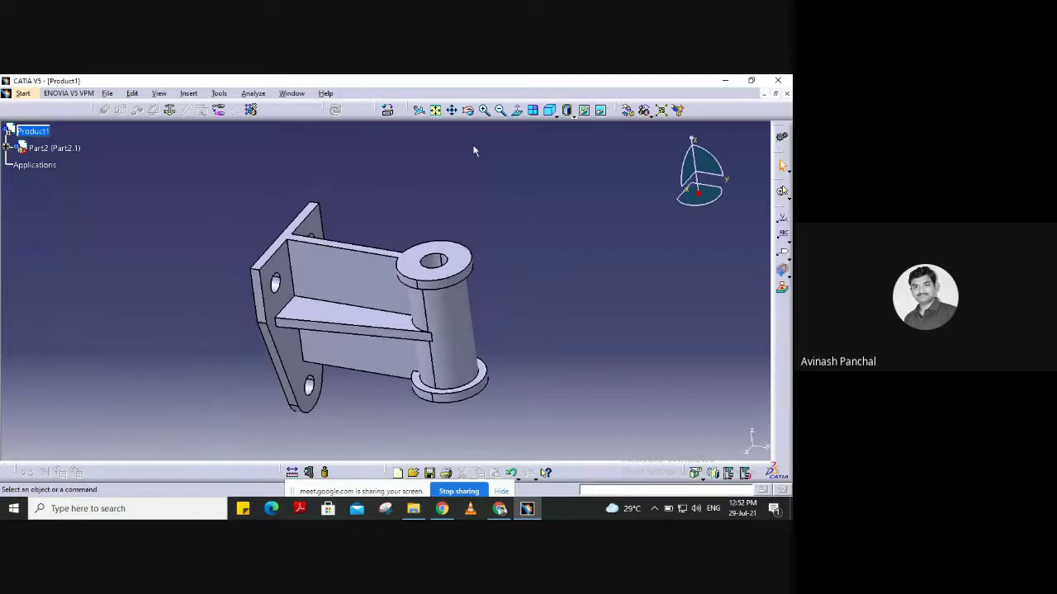
{"action": "left_click", "coordinate": [172, 113]}
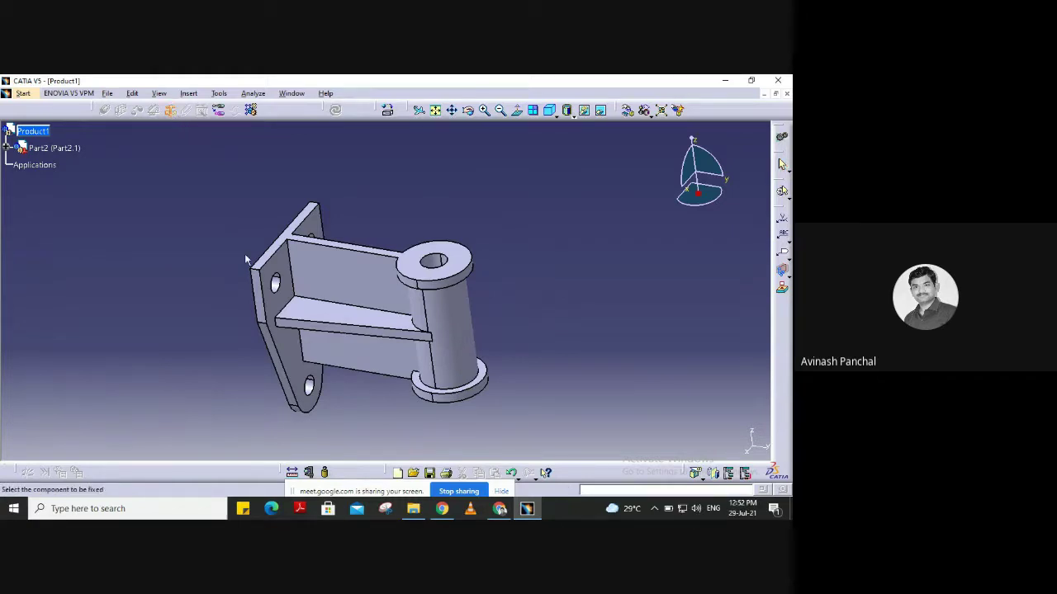
{"action": "left_click", "coordinate": [413, 311]}
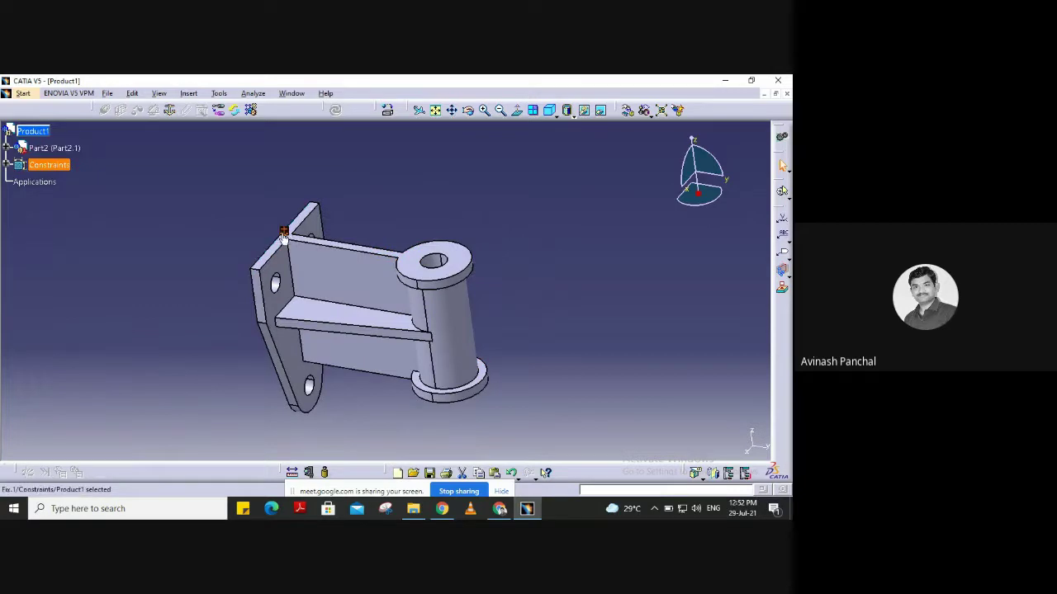
{"action": "middle_click", "coordinate": [488, 242]}
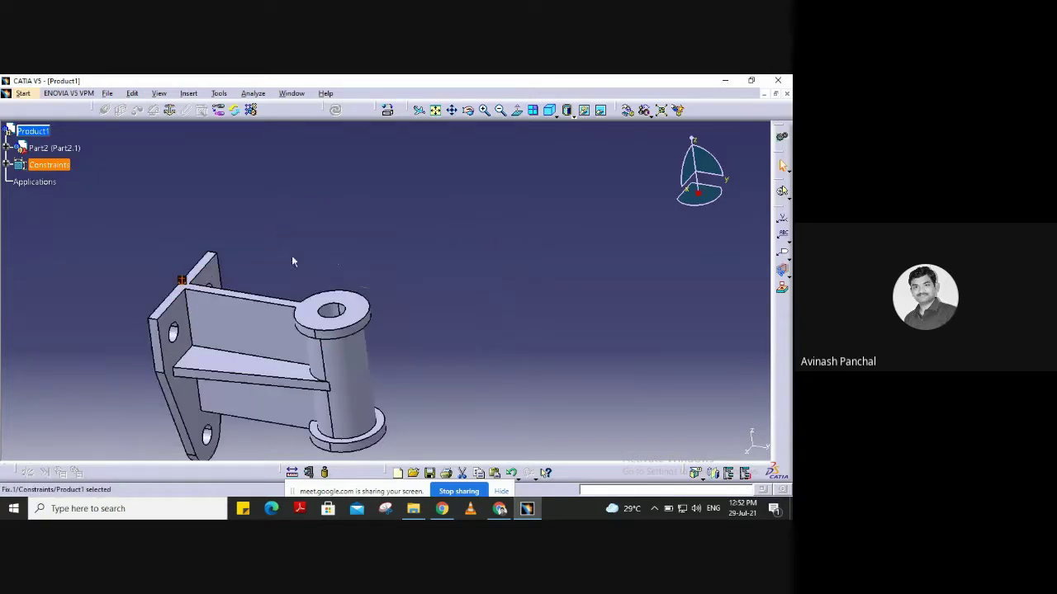
{"action": "middle_click", "coordinate": [250, 335]}
{"action": "middle_click_drag", "start_coordinate": [537, 240], "coordinate": [543, 291]}
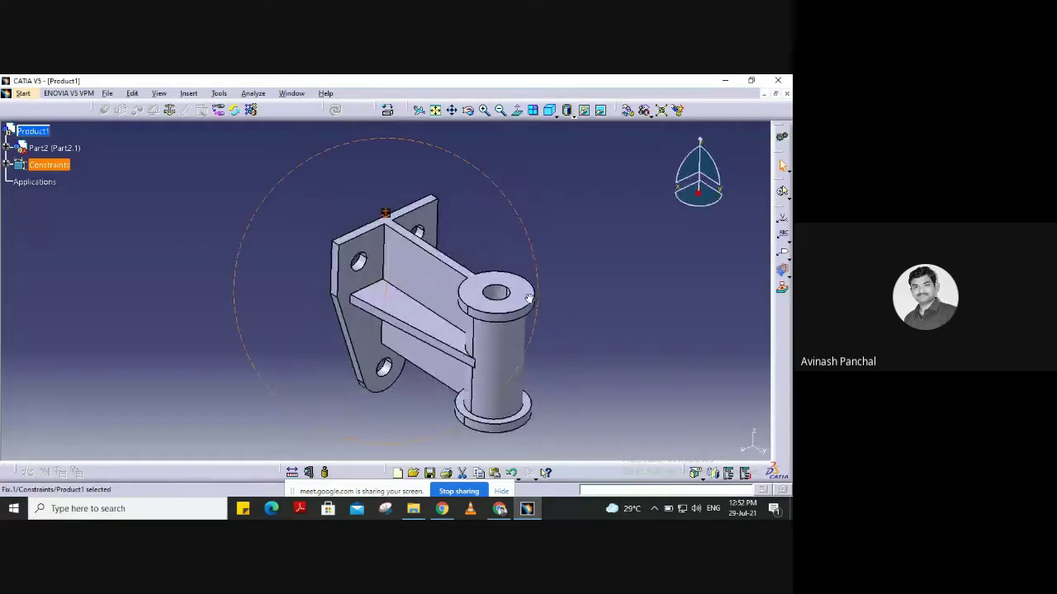
{"action": "middle_click", "coordinate": [424, 300]}
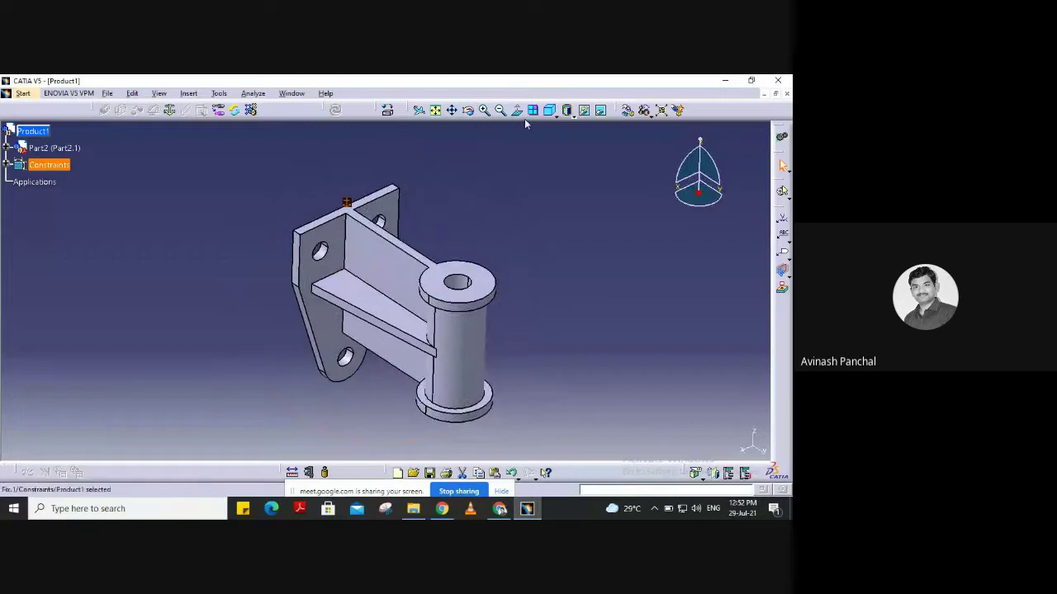
{"action": "left_click", "coordinate": [549, 111]}
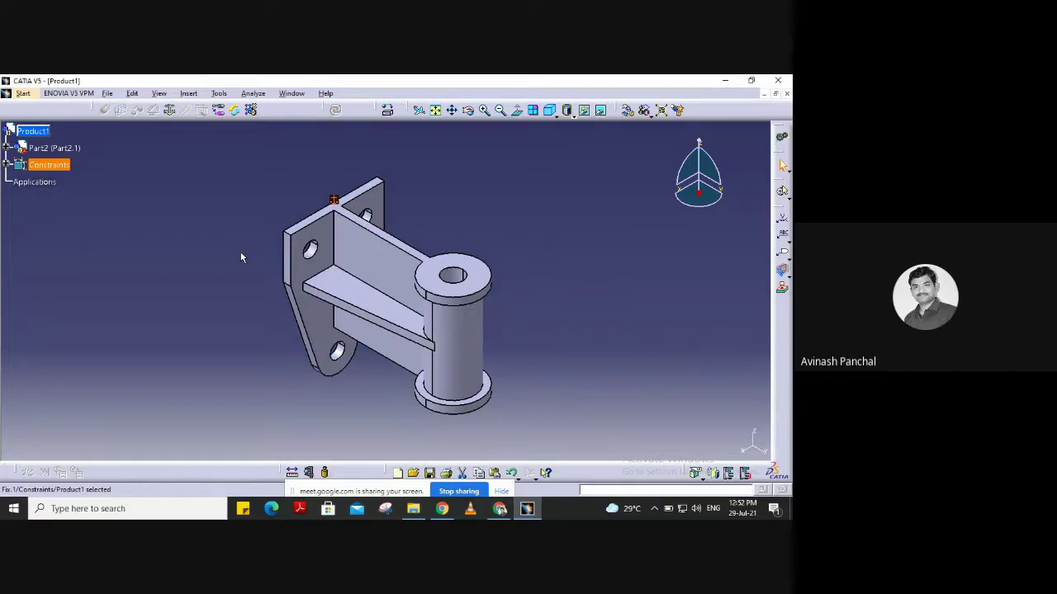
Insert a second instance of the existing part Model 6 into Product1.
{"action": "left_click", "coordinate": [188, 93]}
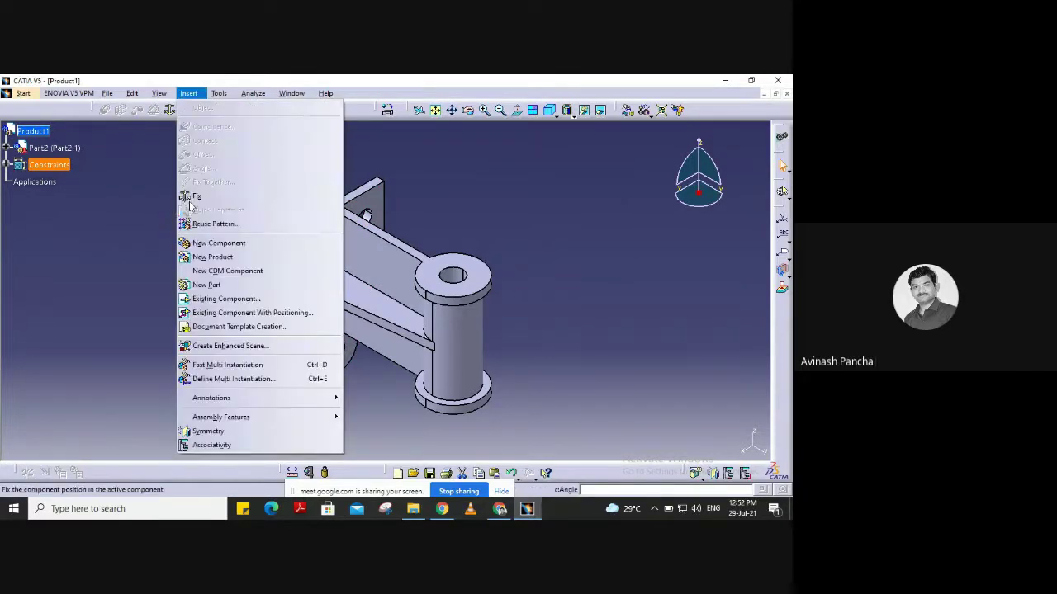
{"action": "left_click", "coordinate": [209, 302]}
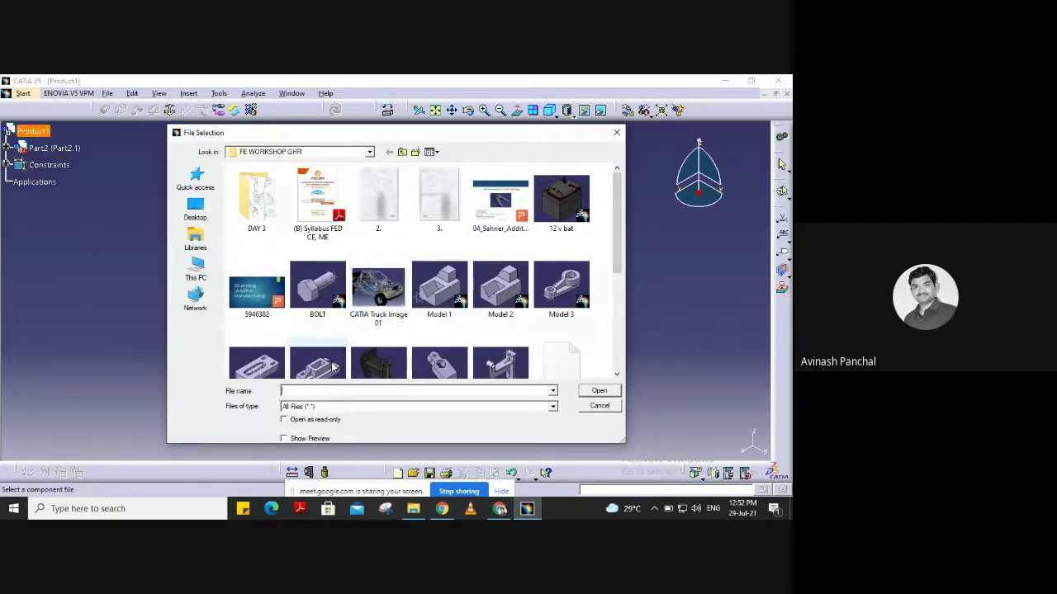
{"action": "left_click", "coordinate": [384, 365]}
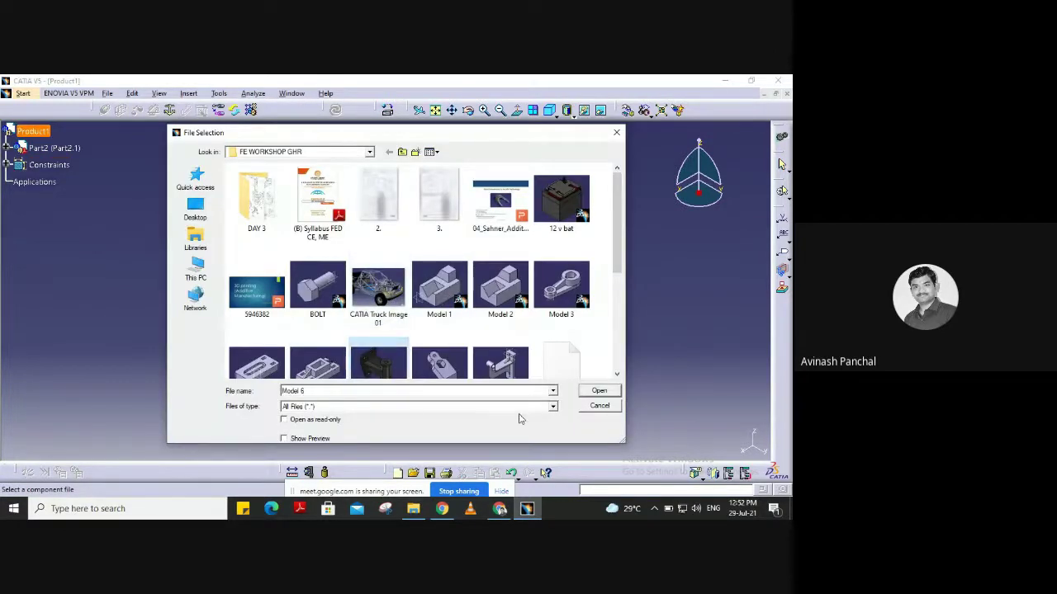
{"action": "left_click", "coordinate": [599, 393]}
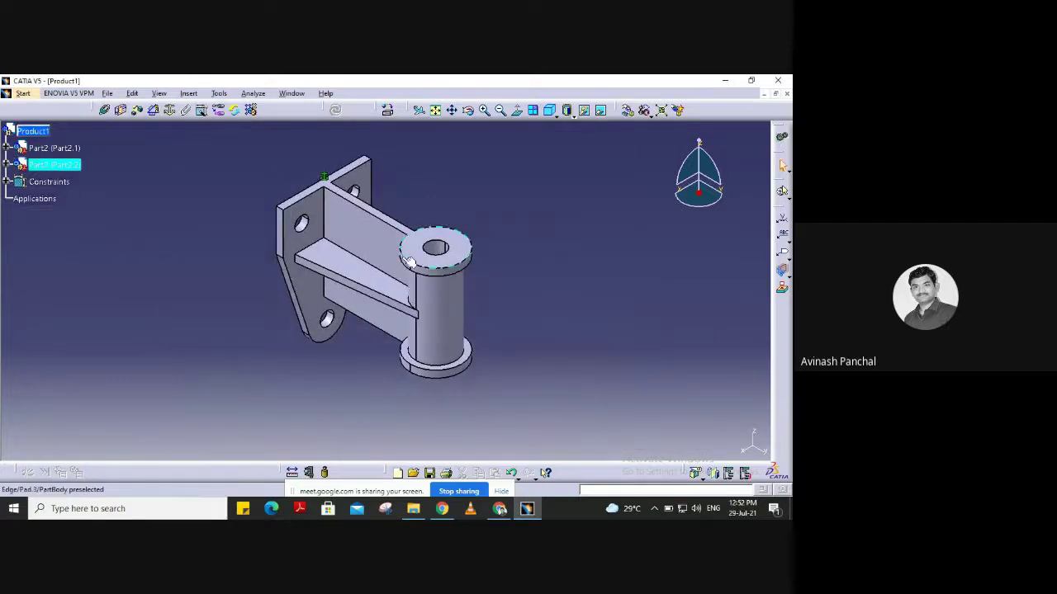
{"action": "left_click", "coordinate": [50, 148]}
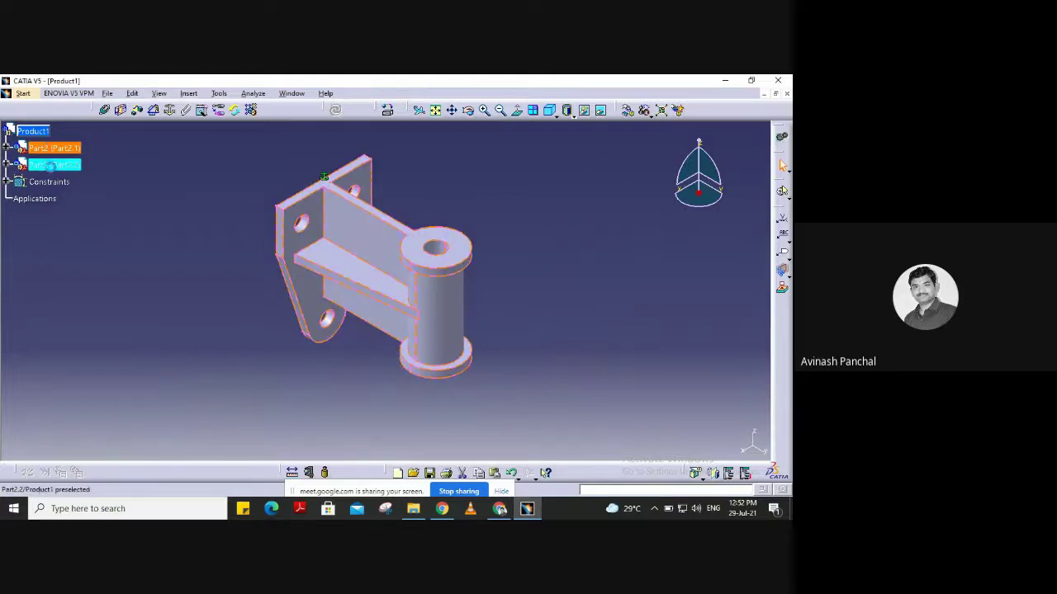
{"action": "left_click", "coordinate": [50, 165]}
{"action": "left_click", "coordinate": [152, 328]}
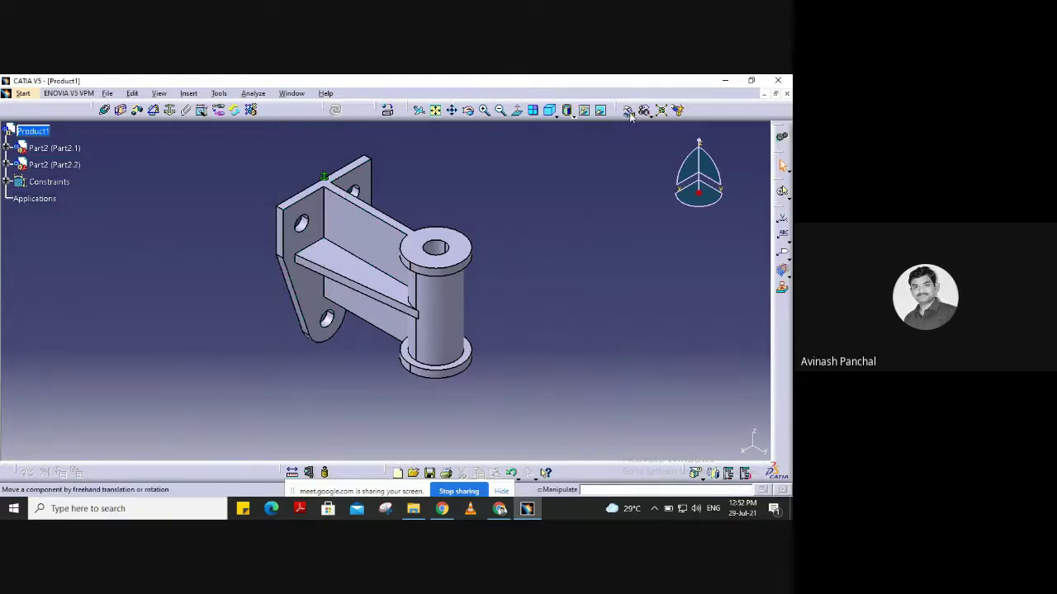
Move the second bracket along the X axis with Manipulation until it stands clear of the fixed bracket.
{"action": "left_click_drag", "start_coordinate": [546, 176], "coordinate": [548, 174]}
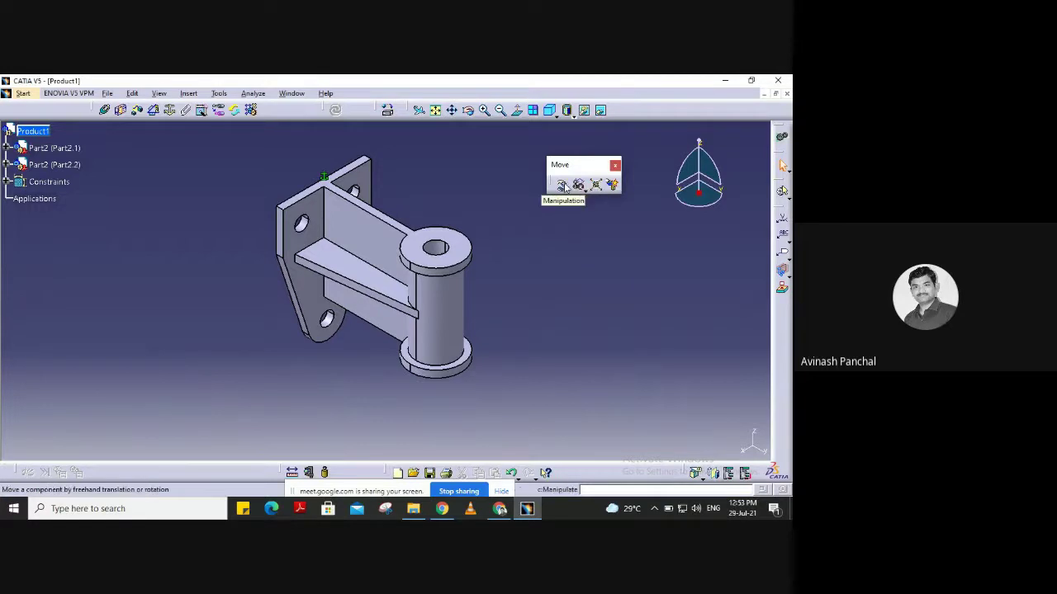
{"action": "left_click", "coordinate": [564, 186]}
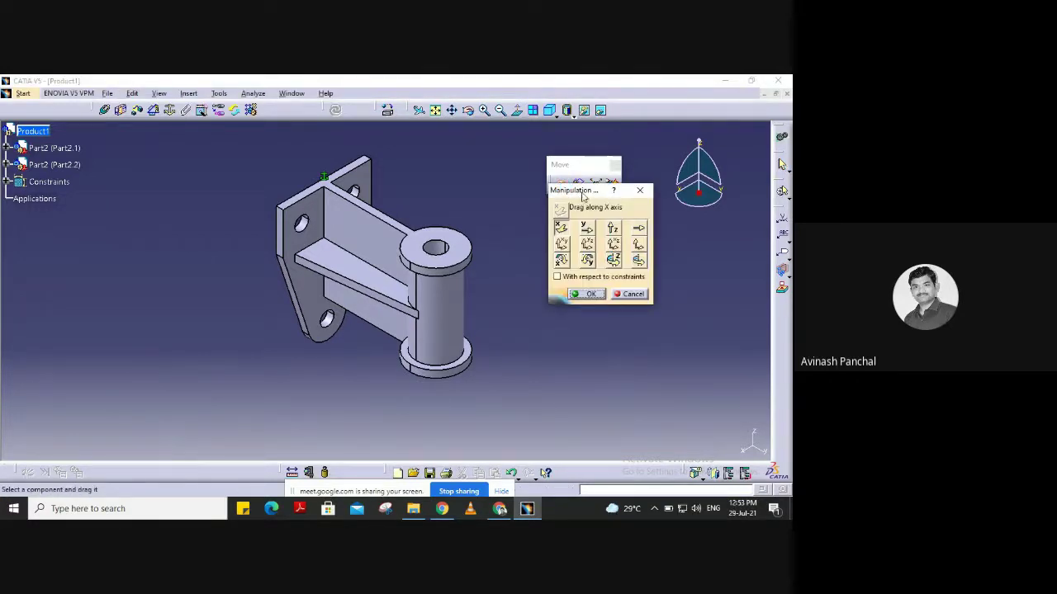
{"action": "left_click_drag", "start_coordinate": [583, 195], "coordinate": [526, 163]}
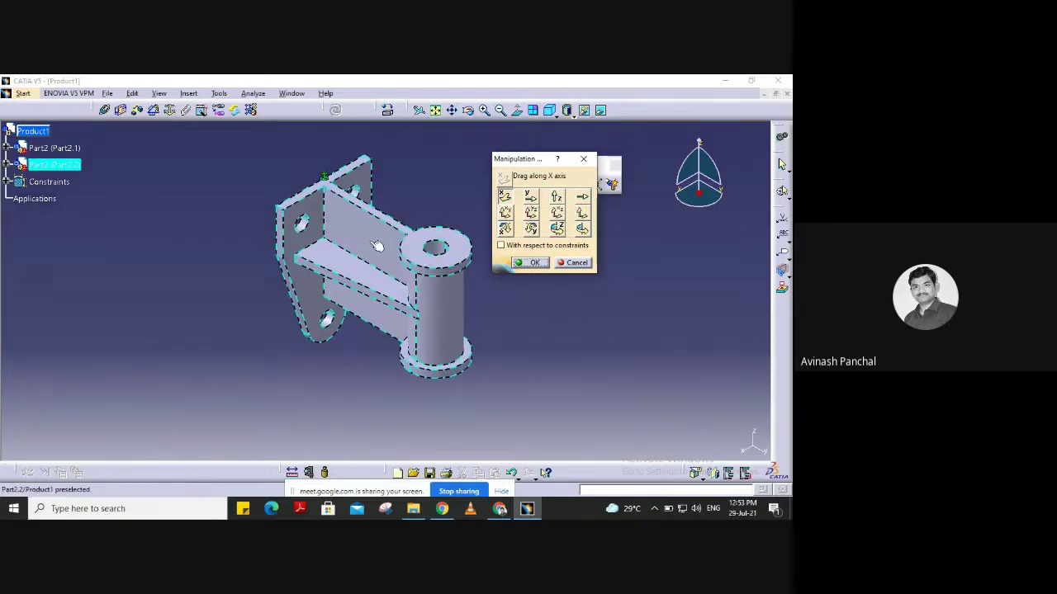
{"action": "left_click_drag", "start_coordinate": [377, 246], "coordinate": [239, 313]}
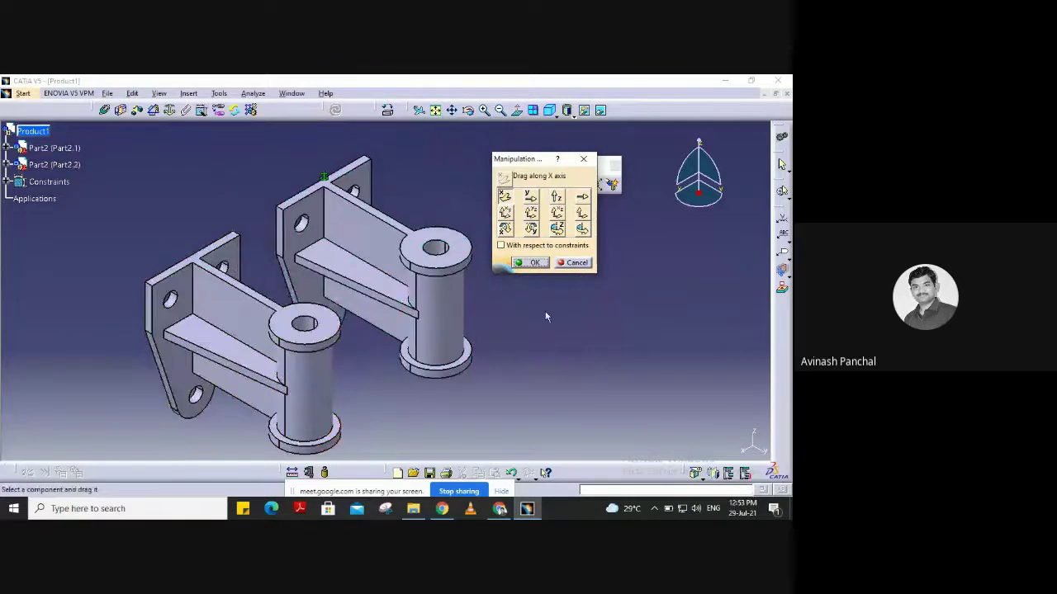
{"action": "left_click", "coordinate": [541, 266]}
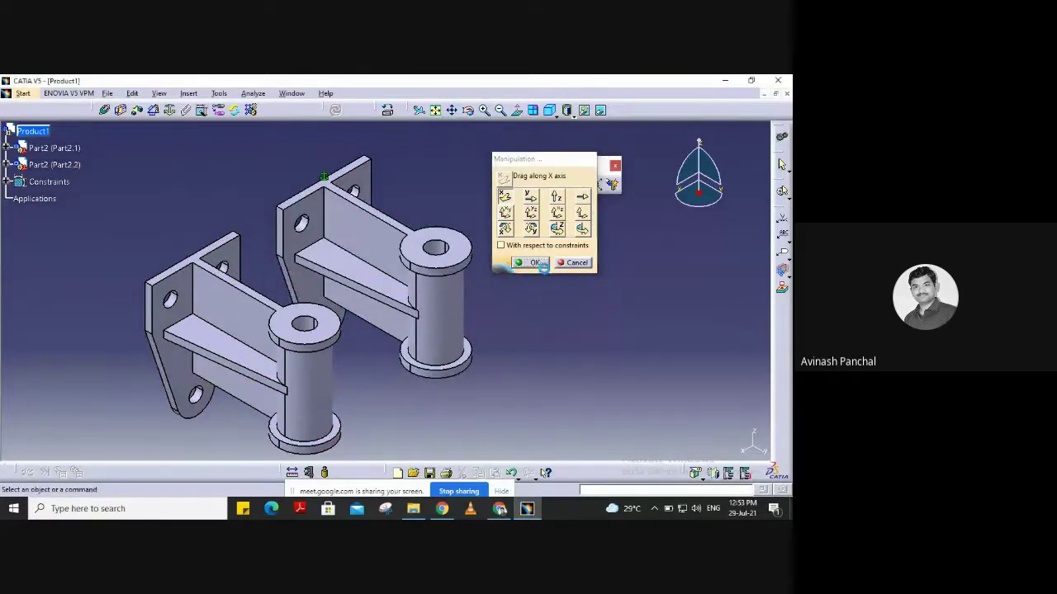
Undock the set of assembly constraint tools so that it floats over the modelling area.
{"action": "middle_click_drag", "start_coordinate": [454, 324], "coordinate": [491, 290]}
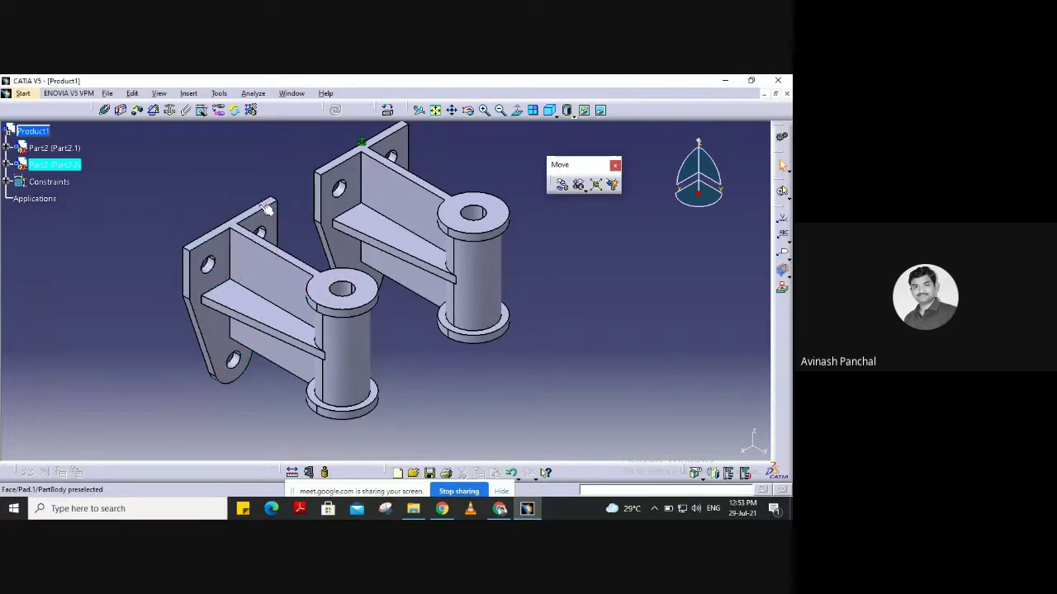
{"action": "middle_click_drag", "start_coordinate": [237, 172], "coordinate": [323, 143]}
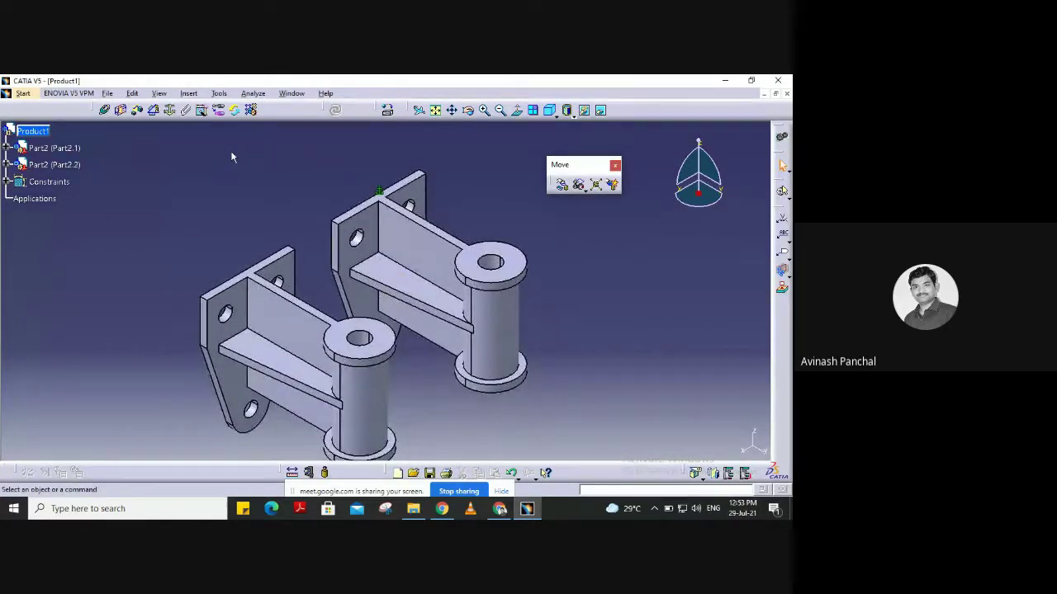
{"action": "left_click_drag", "start_coordinate": [96, 109], "coordinate": [93, 148]}
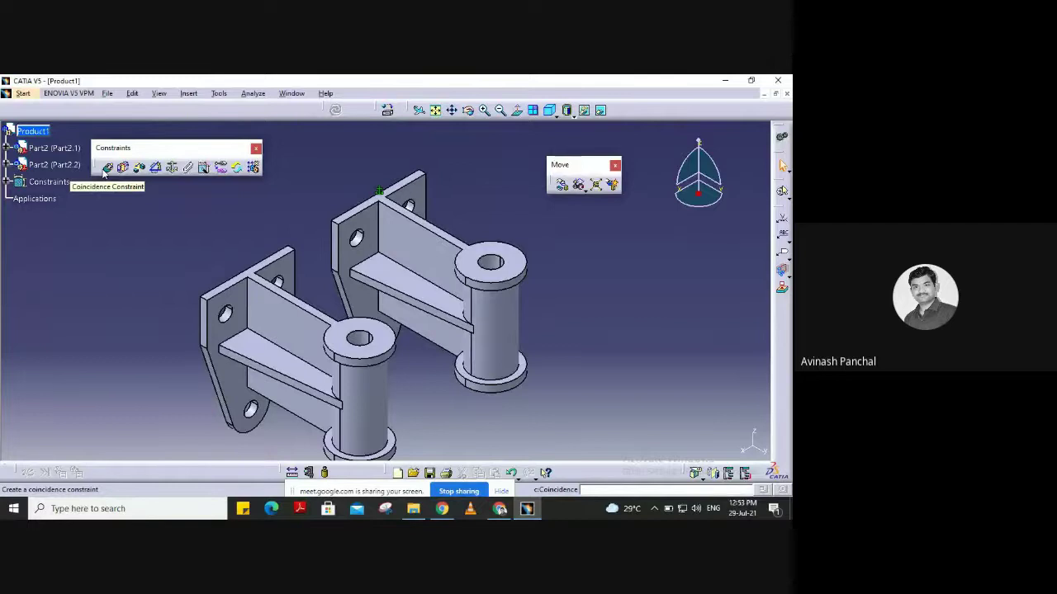
{"action": "left_click", "coordinate": [105, 168]}
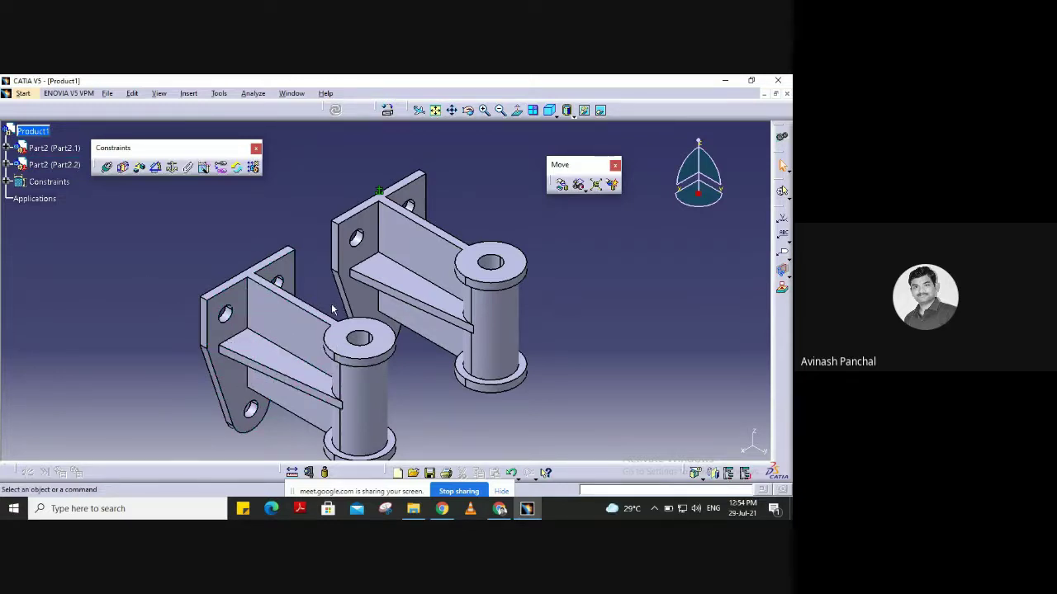
Rotate the second bracket about half a turn around its vertical bore axis with Manipulation, so its plate faces the opposite way.
{"action": "left_click", "coordinate": [562, 186]}
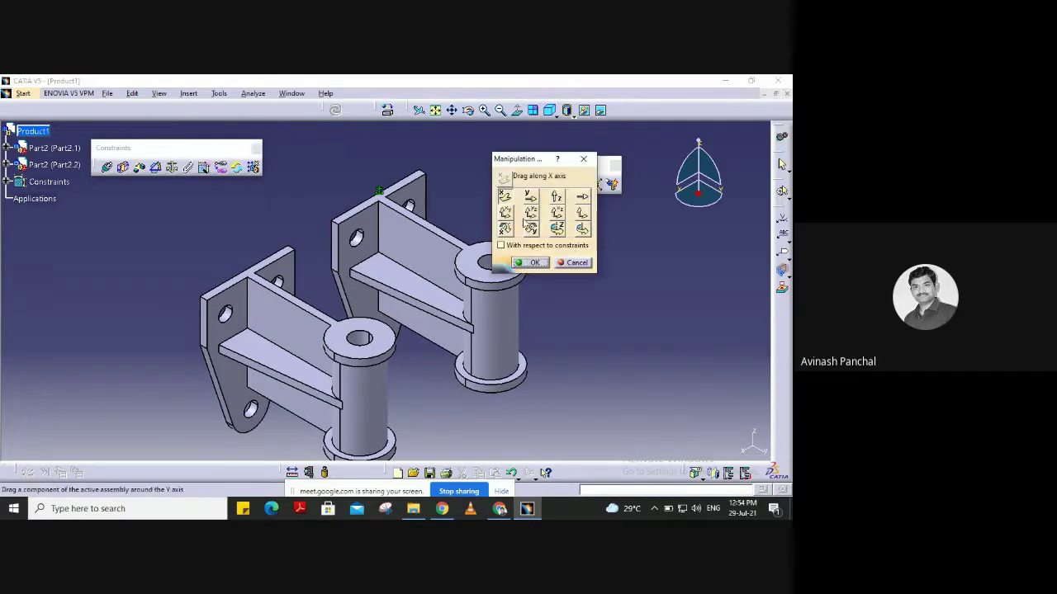
{"action": "left_click_drag", "start_coordinate": [540, 161], "coordinate": [636, 169]}
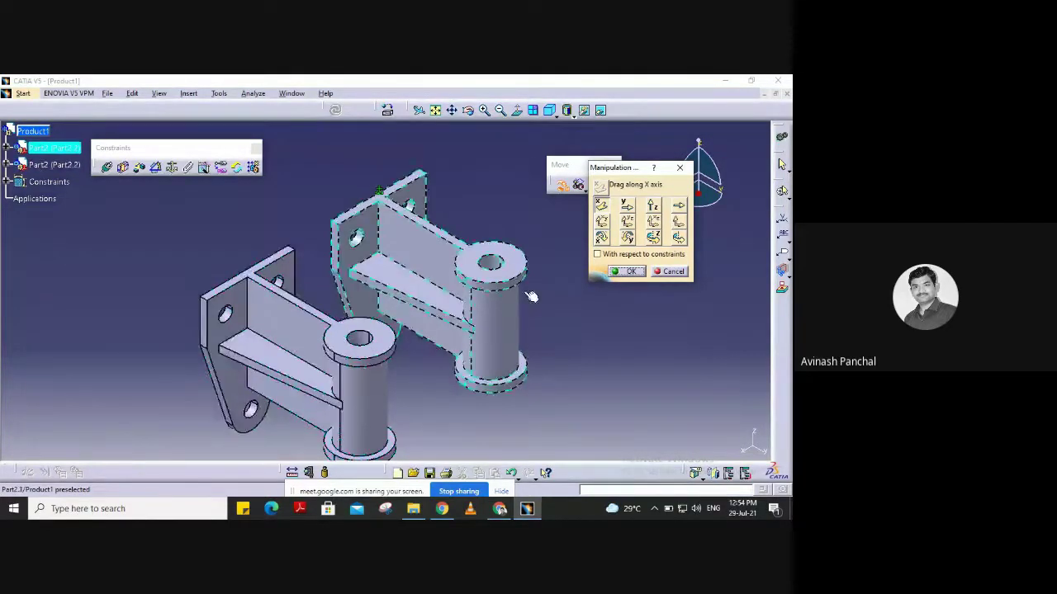
{"action": "left_click", "coordinate": [679, 239]}
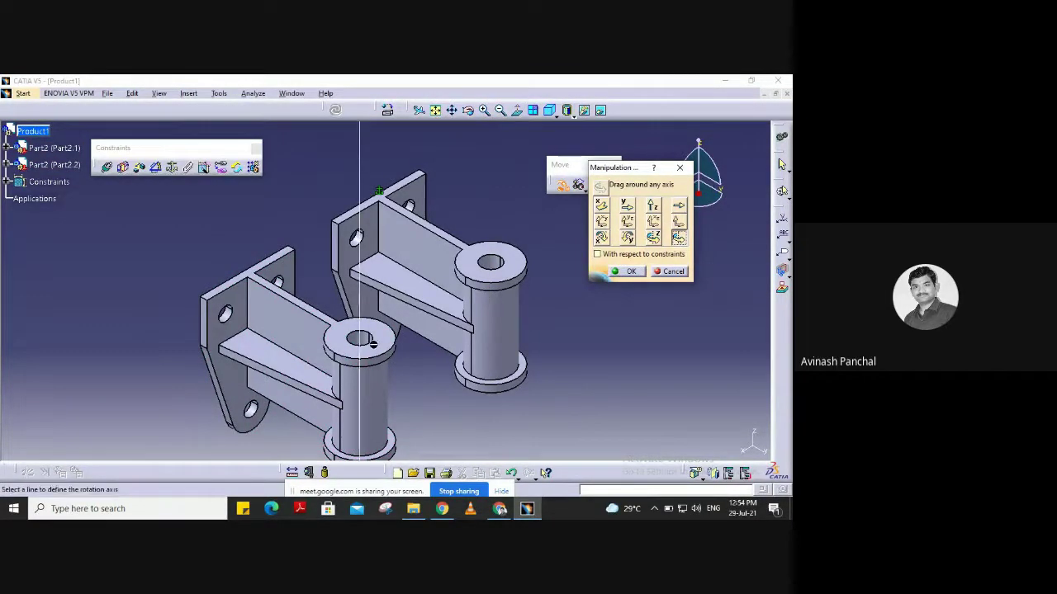
{"action": "left_click", "coordinate": [361, 341]}
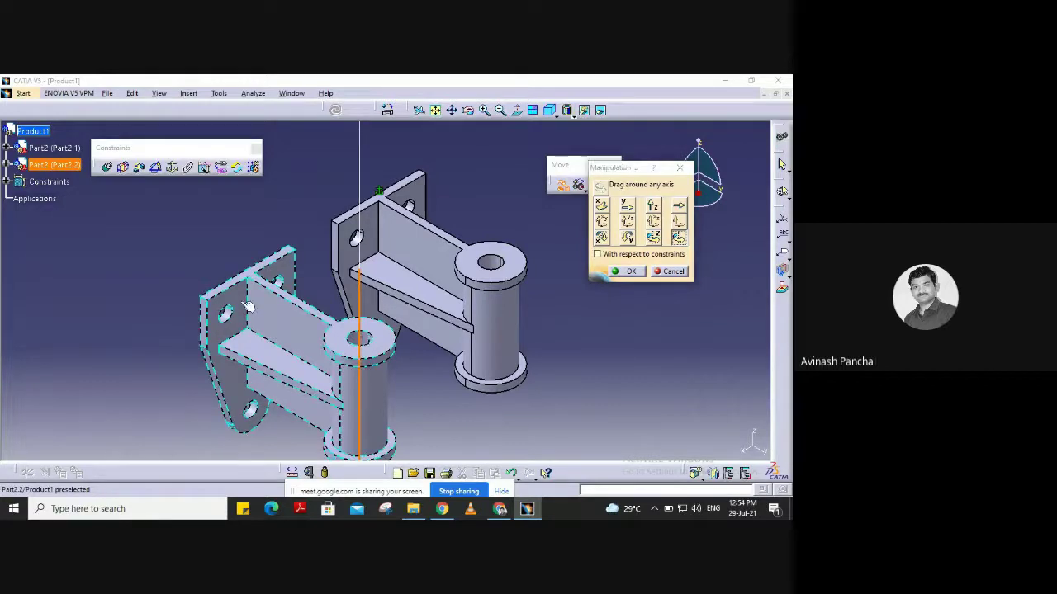
{"action": "left_click_drag", "start_coordinate": [248, 307], "coordinate": [442, 388]}
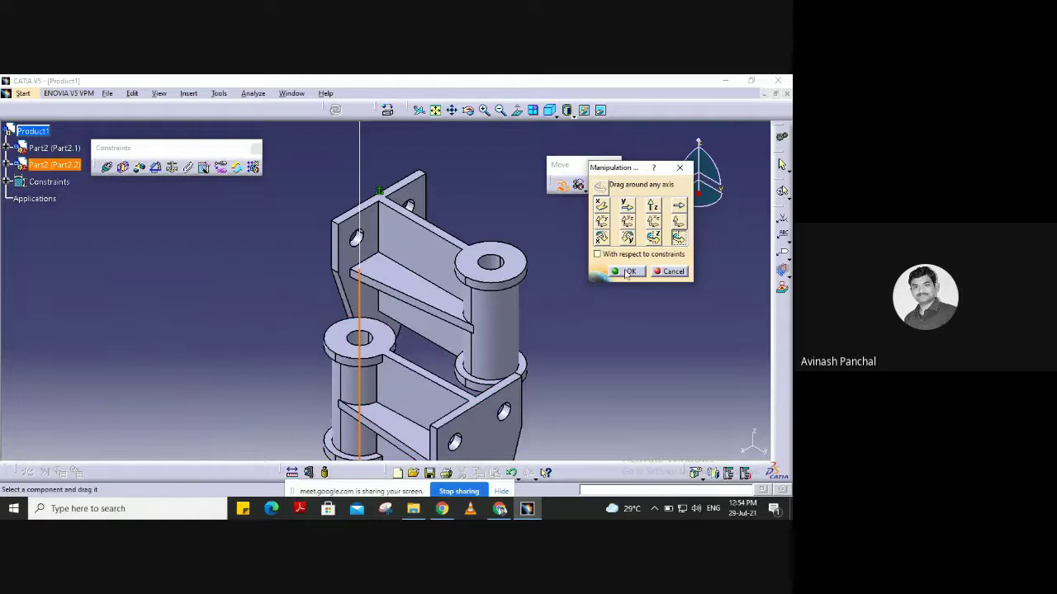
{"action": "left_click", "coordinate": [627, 272]}
{"action": "middle_click_drag", "start_coordinate": [311, 316], "coordinate": [286, 241]}
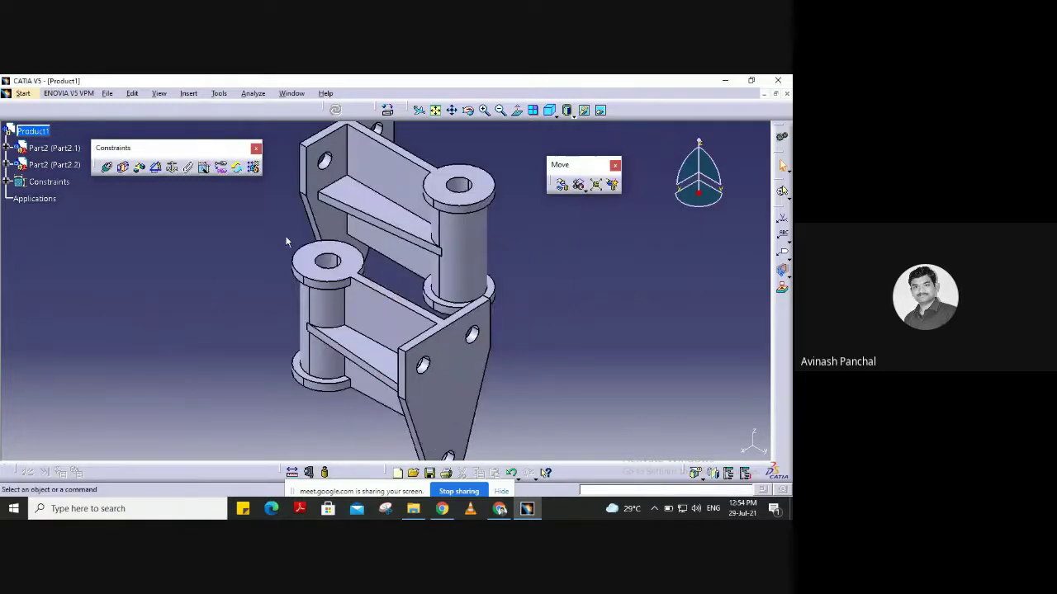
Move the second bracket along the Y axis with Manipulation until its plate stands clear of the fixed bracket's plate.
{"action": "left_click", "coordinate": [558, 186]}
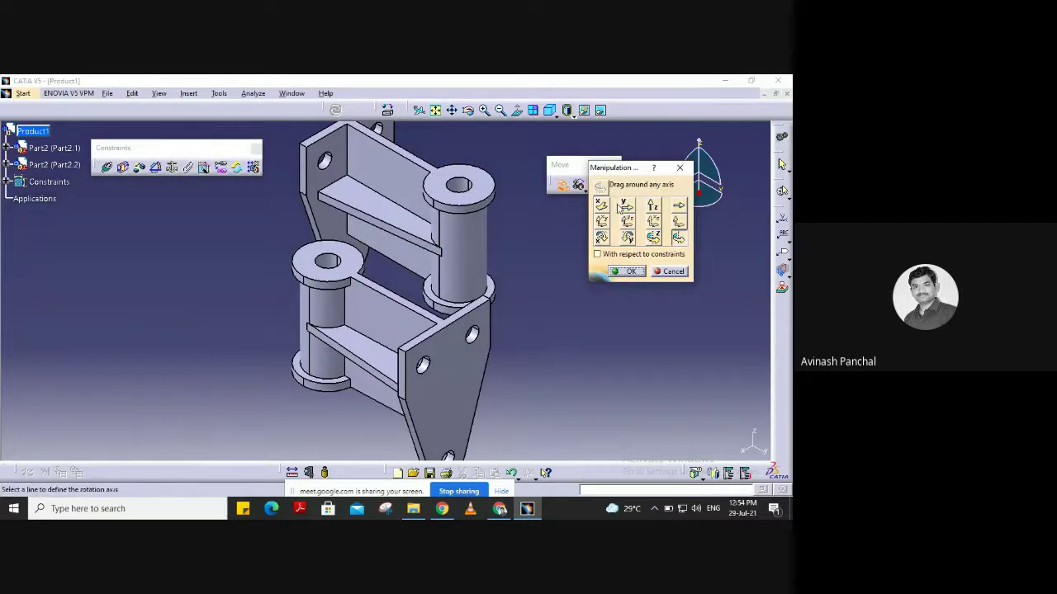
{"action": "left_click", "coordinate": [628, 206]}
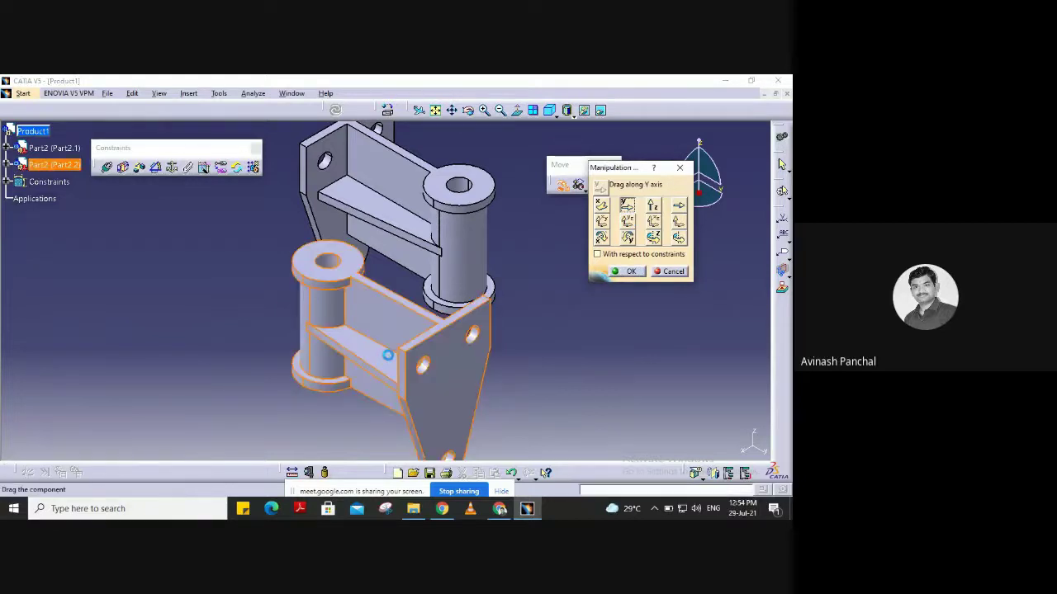
{"action": "left_click_drag", "start_coordinate": [388, 356], "coordinate": [178, 228]}
{"action": "left_click", "coordinate": [625, 271]}
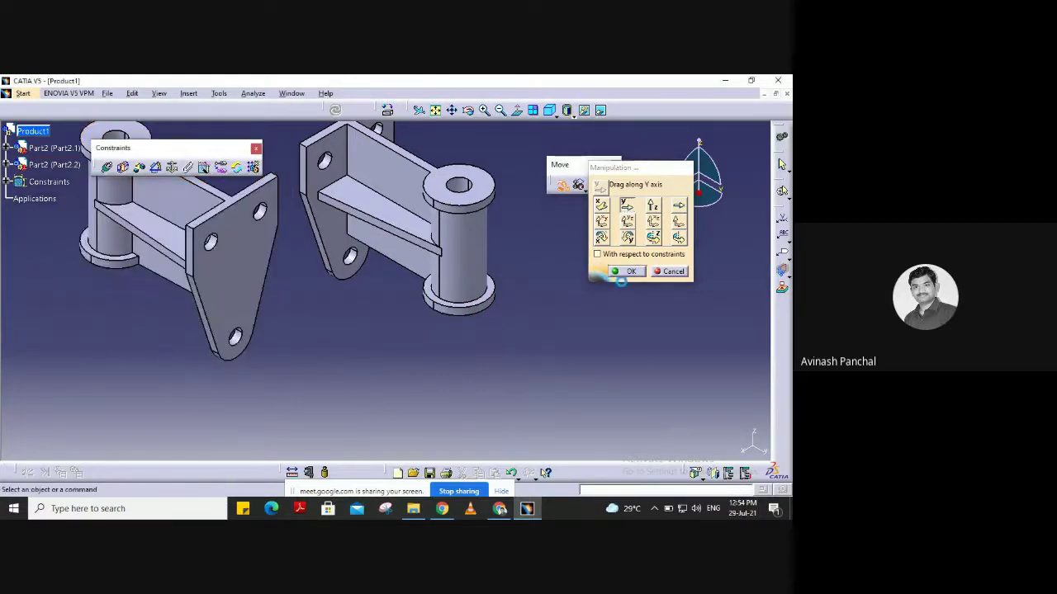
{"action": "middle_click_drag", "start_coordinate": [191, 264], "coordinate": [390, 329]}
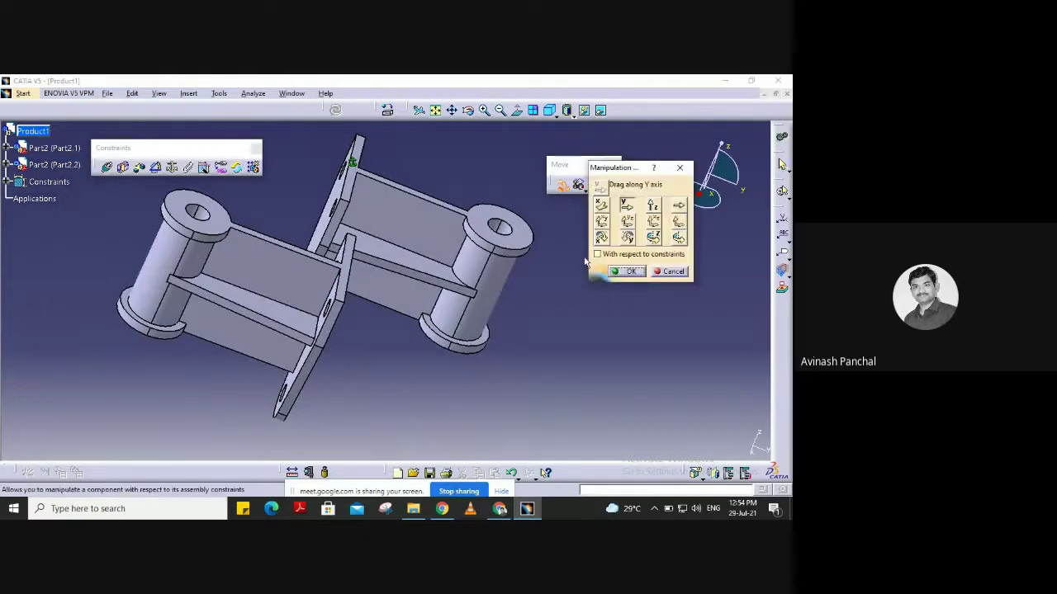
{"action": "left_click_drag", "start_coordinate": [253, 258], "coordinate": [238, 245]}
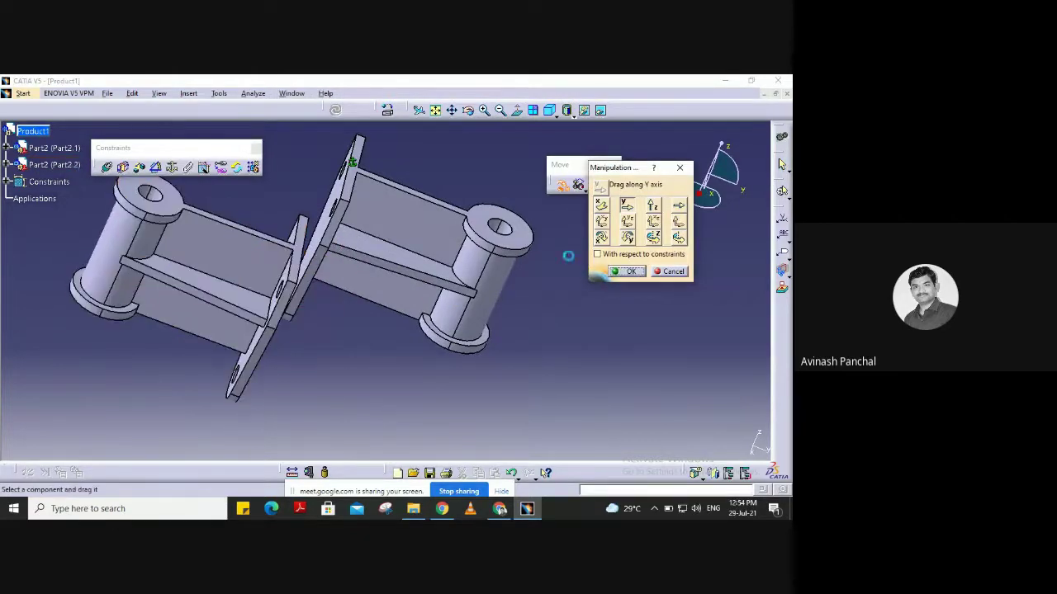
{"action": "left_click", "coordinate": [625, 271]}
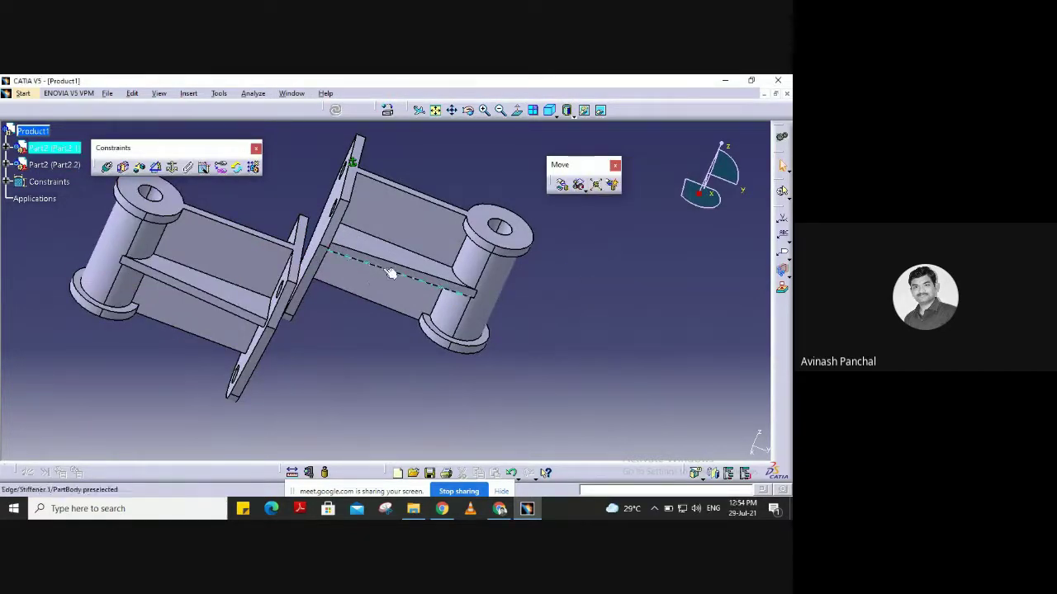
Move the second bracket along the X axis with Manipulation until its plate sits roughly opposite the fixed bracket's plate.
{"action": "middle_click_drag", "start_coordinate": [391, 273], "coordinate": [463, 289]}
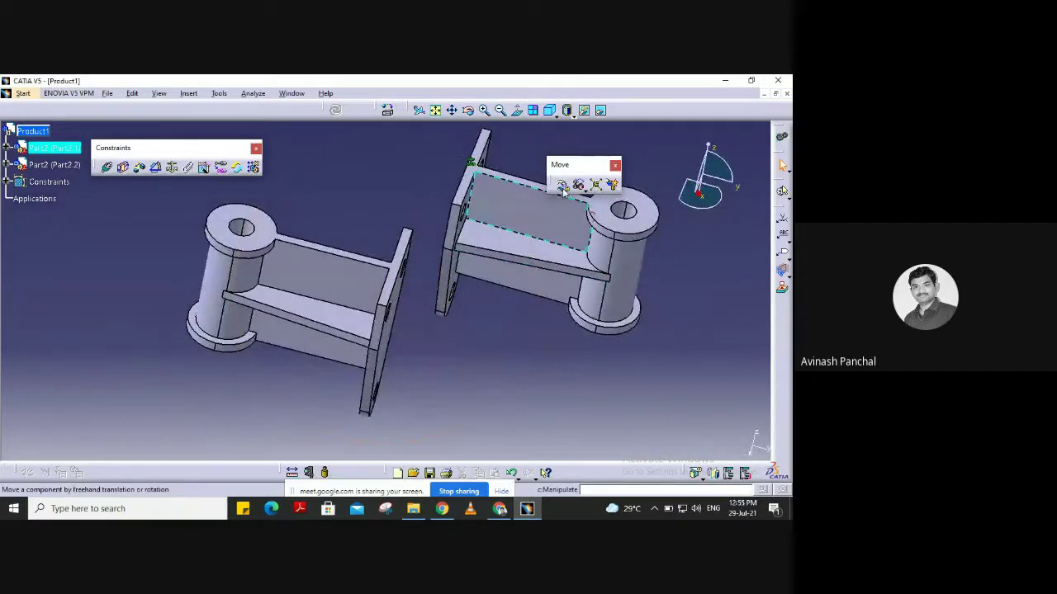
{"action": "left_click", "coordinate": [561, 185]}
{"action": "left_click", "coordinate": [602, 205]}
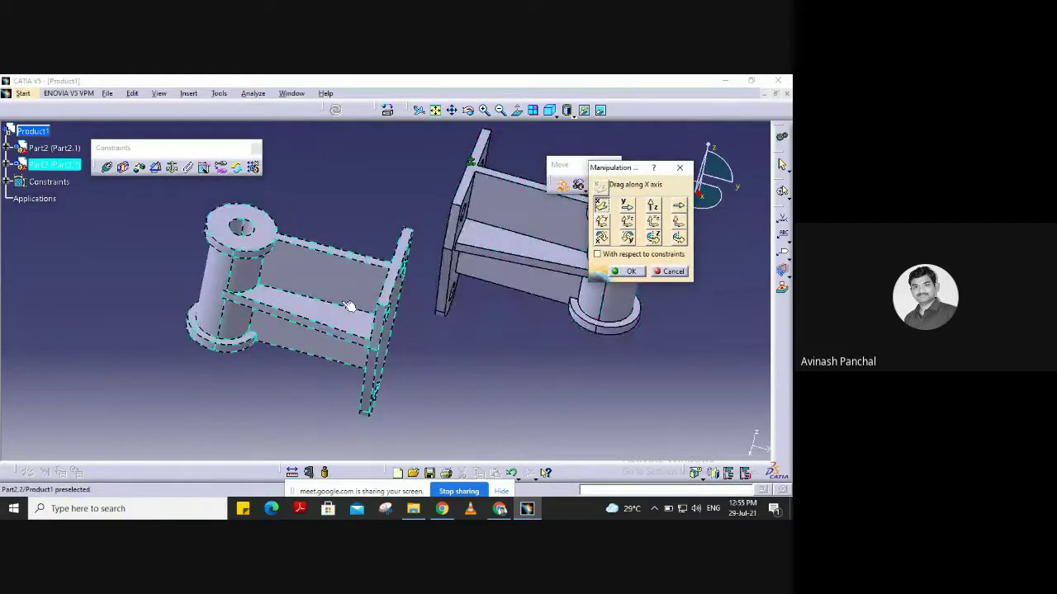
{"action": "left_click_drag", "start_coordinate": [349, 302], "coordinate": [400, 211]}
{"action": "left_click", "coordinate": [628, 274]}
{"action": "middle_click_drag", "start_coordinate": [500, 306], "coordinate": [326, 281]}
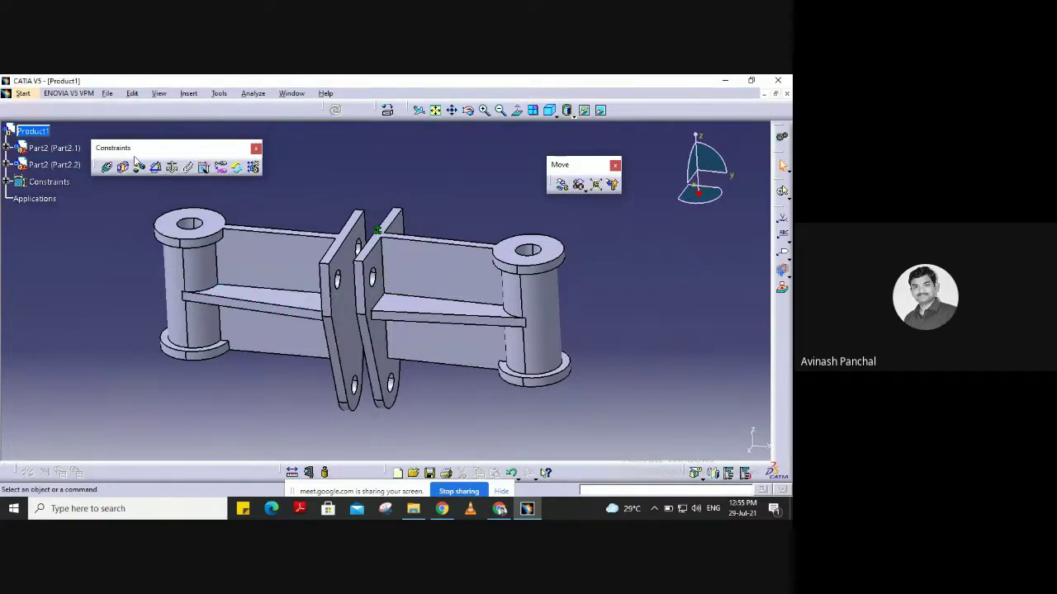
Add a coincidence constraint between the axes of the matching front upper holes in the two bracket plates.
{"action": "left_click", "coordinate": [106, 169]}
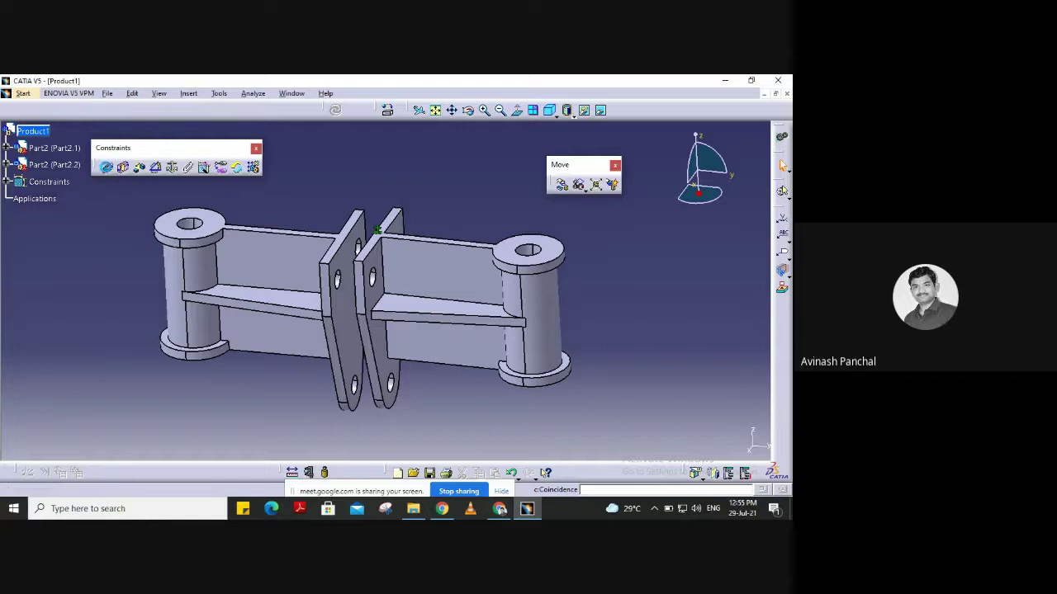
{"action": "left_click", "coordinate": [339, 283]}
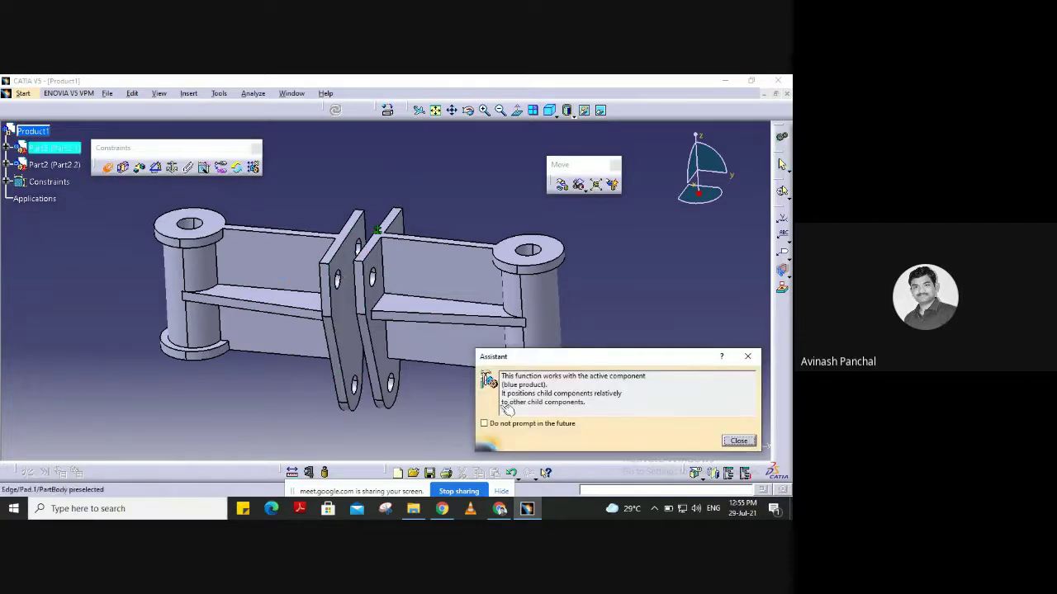
{"action": "left_click", "coordinate": [738, 442]}
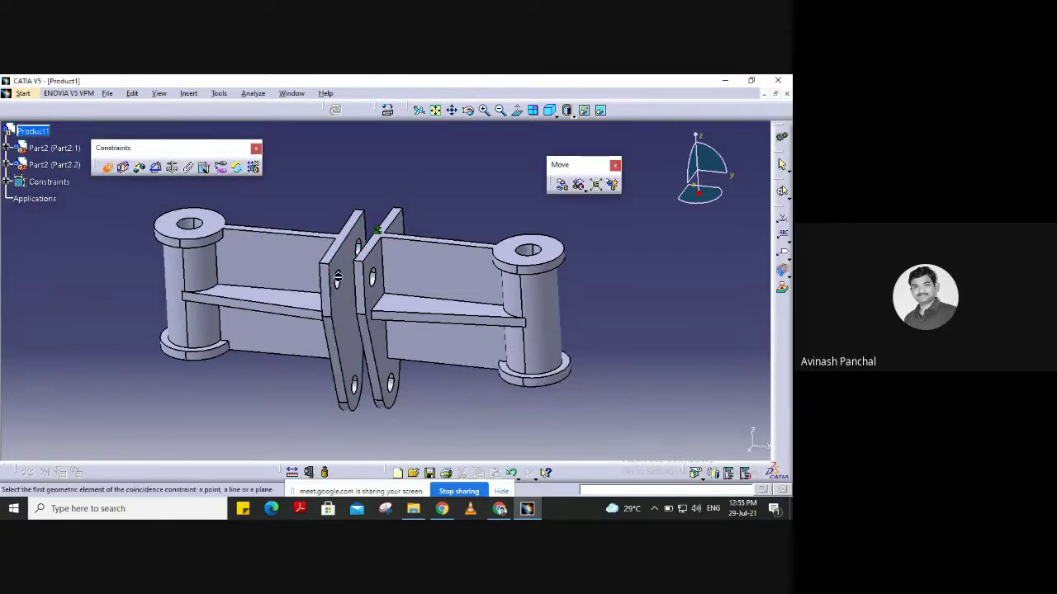
{"action": "middle_click_drag", "start_coordinate": [333, 280], "coordinate": [331, 214]}
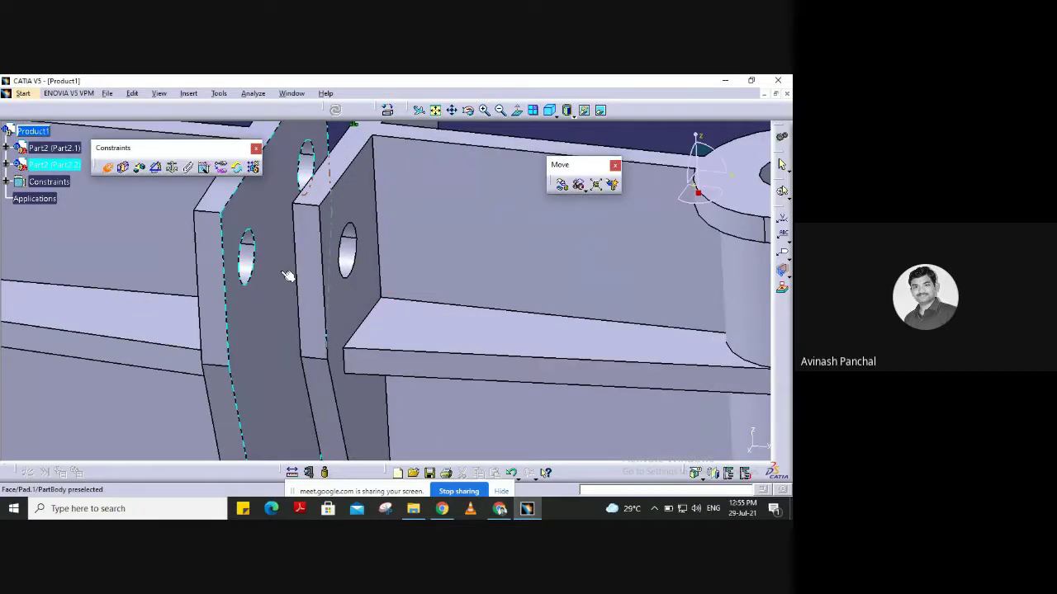
{"action": "left_click", "coordinate": [256, 260]}
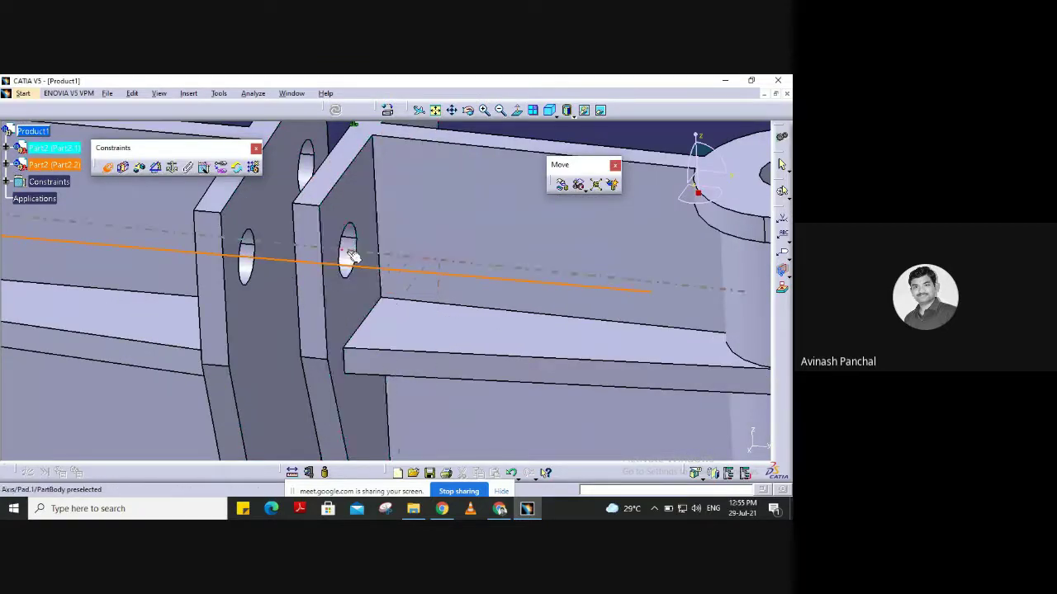
{"action": "left_click", "coordinate": [343, 310]}
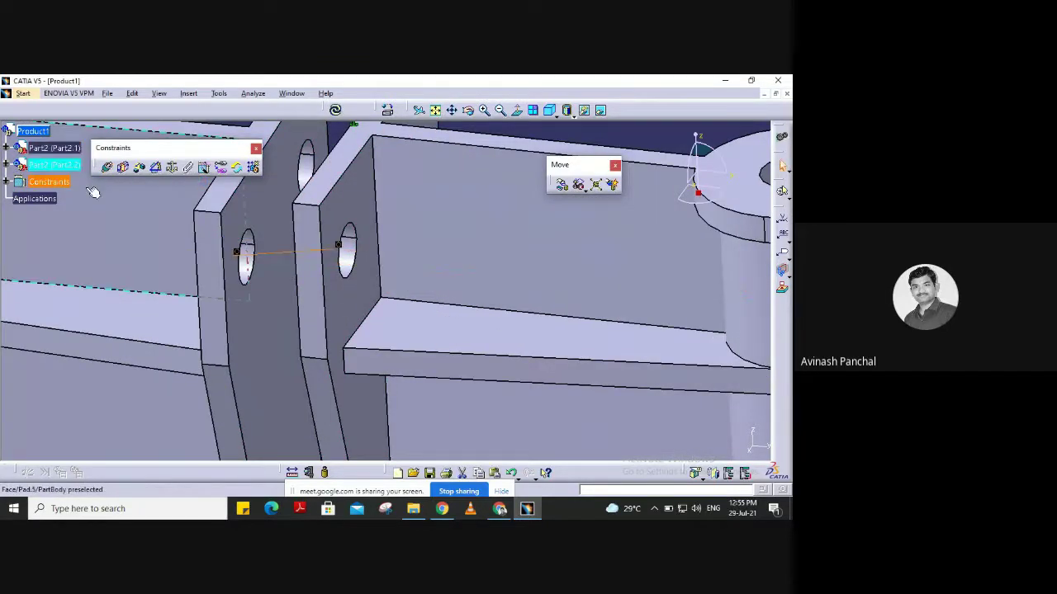
Add a coincidence constraint between the axes of the lower holes at the tapered ends of the two plates.
{"action": "middle_click_drag", "start_coordinate": [391, 217], "coordinate": [432, 165]}
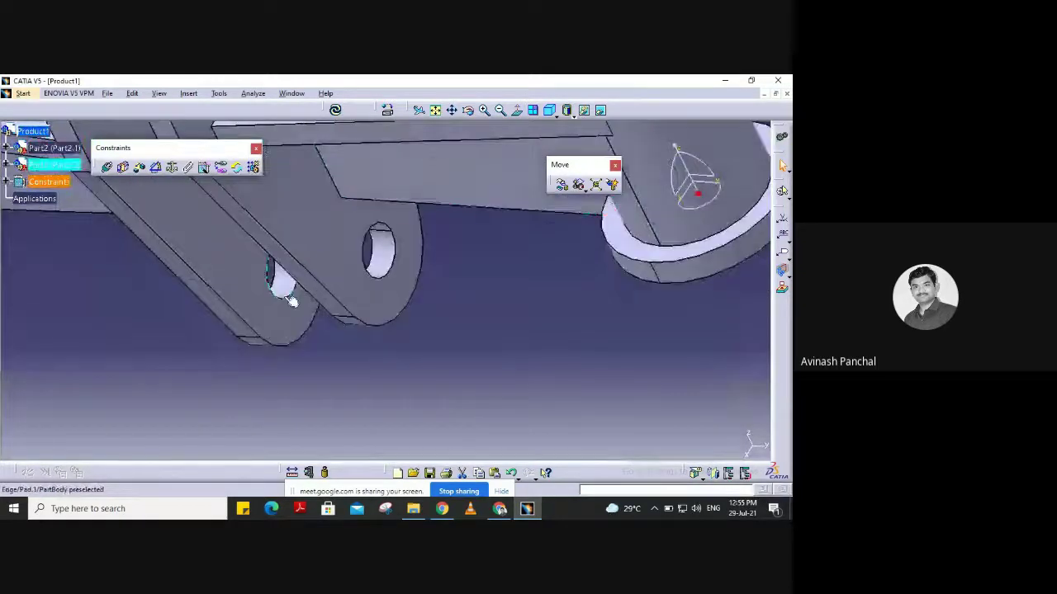
{"action": "left_click", "coordinate": [107, 167]}
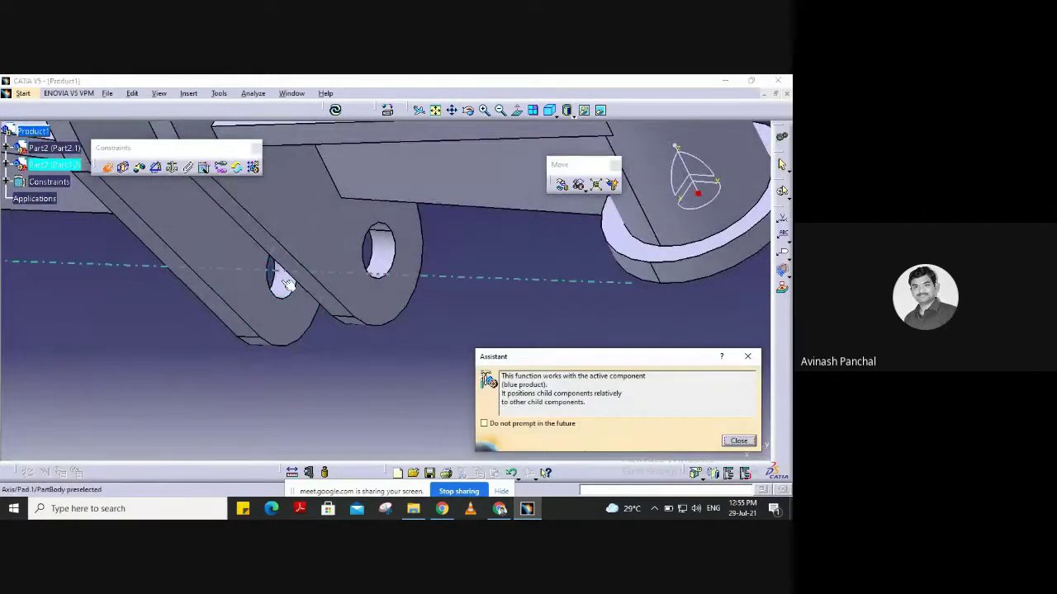
{"action": "left_click", "coordinate": [285, 283]}
{"action": "left_click", "coordinate": [377, 248]}
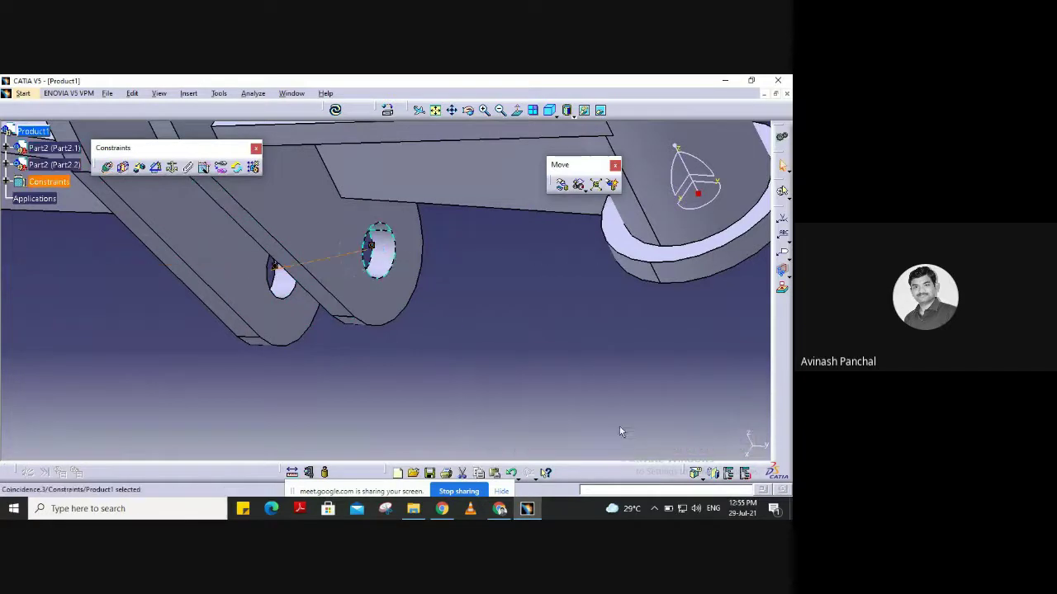
Update the assembly to align the two brackets by their hole constraints, and check the alignment from several sides.
{"action": "middle_click_drag", "start_coordinate": [494, 238], "coordinate": [487, 440]}
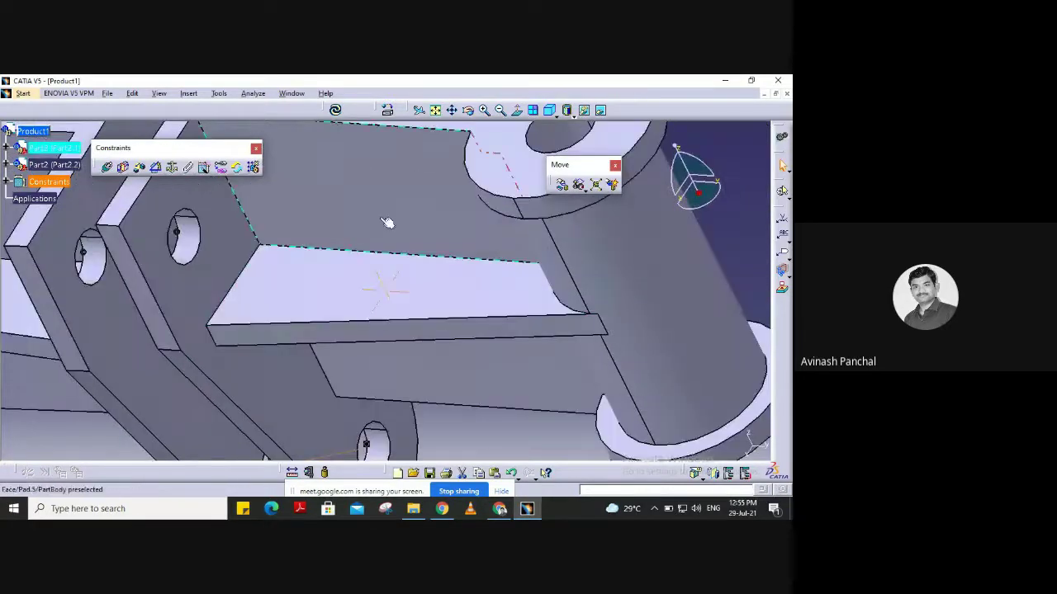
{"action": "middle_click_drag", "start_coordinate": [388, 224], "coordinate": [413, 427]}
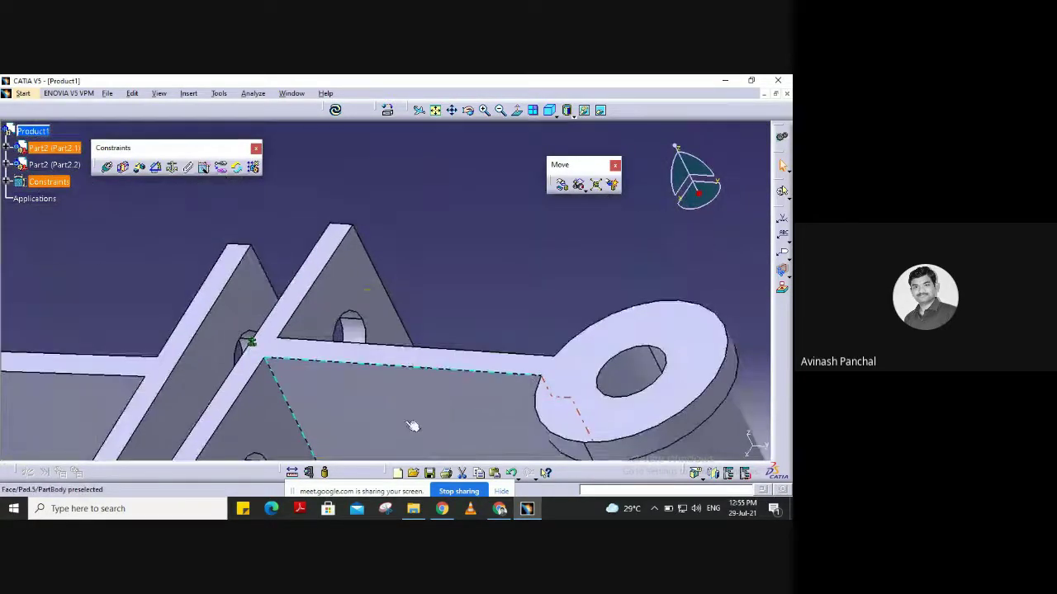
{"action": "left_click", "coordinate": [336, 111]}
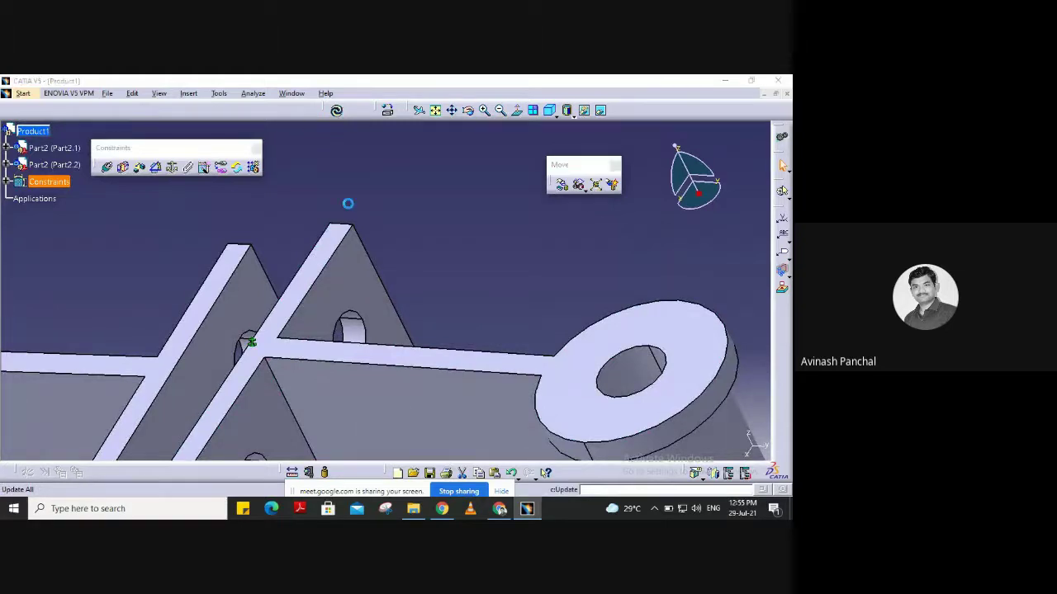
{"action": "middle_click_drag", "start_coordinate": [354, 308], "coordinate": [291, 235]}
{"action": "middle_click_drag", "start_coordinate": [265, 290], "coordinate": [569, 283]}
{"action": "middle_click_drag", "start_coordinate": [484, 278], "coordinate": [439, 335]}
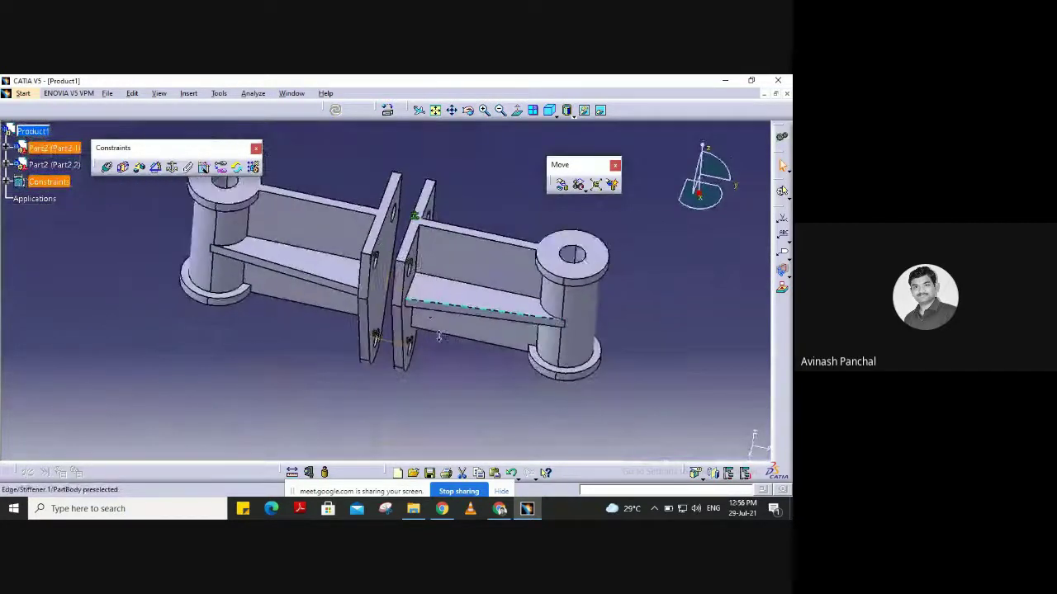
{"action": "middle_click_drag", "start_coordinate": [578, 323], "coordinate": [348, 357]}
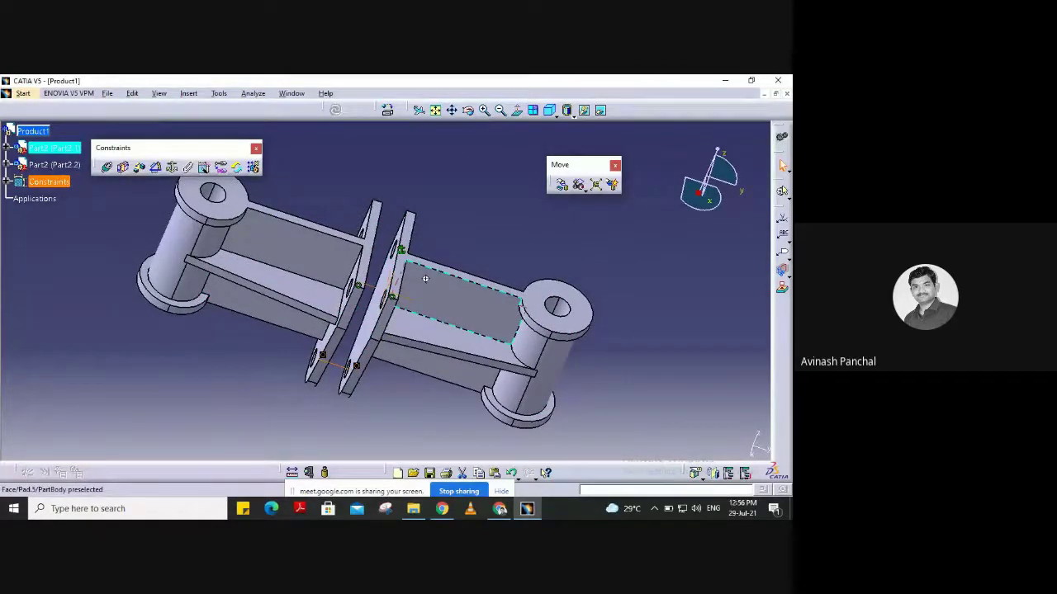
{"action": "middle_click_drag", "start_coordinate": [430, 282], "coordinate": [343, 247]}
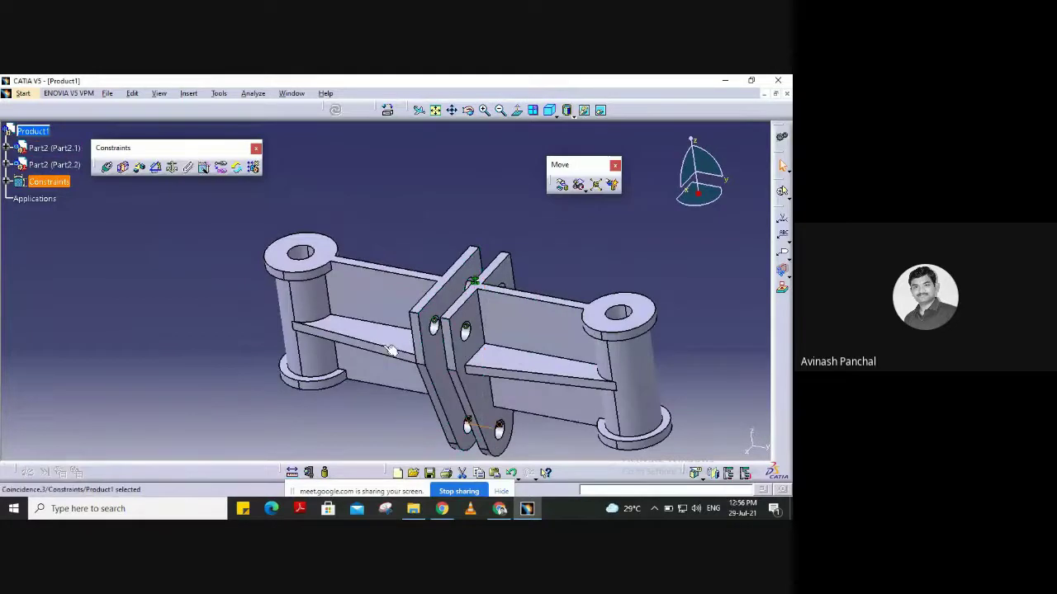
Add a contact constraint between the facing flat surfaces of the two bracket plates.
{"action": "left_click", "coordinate": [122, 169]}
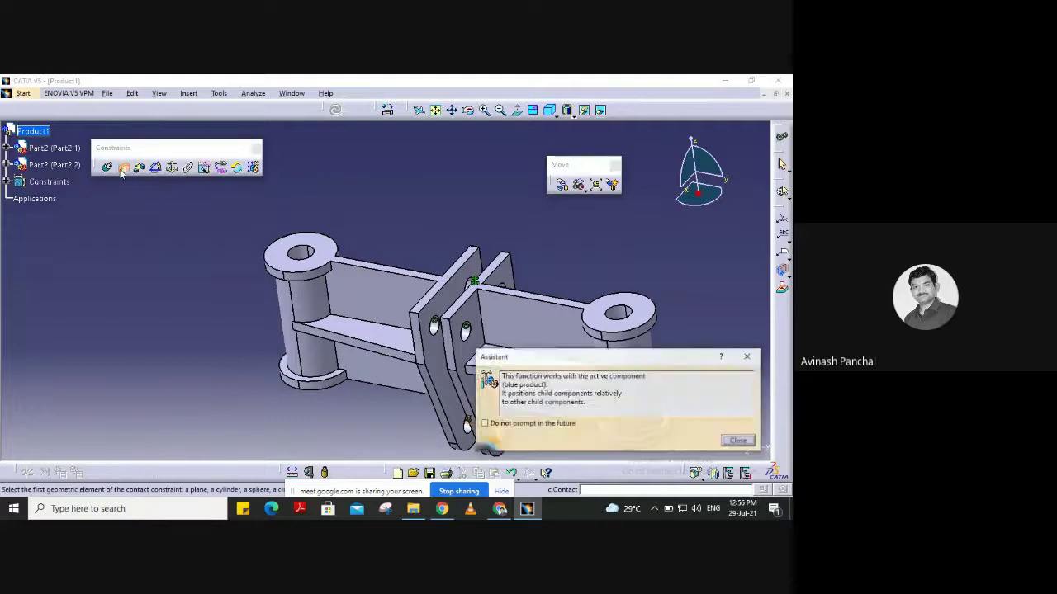
{"action": "left_click", "coordinate": [738, 441]}
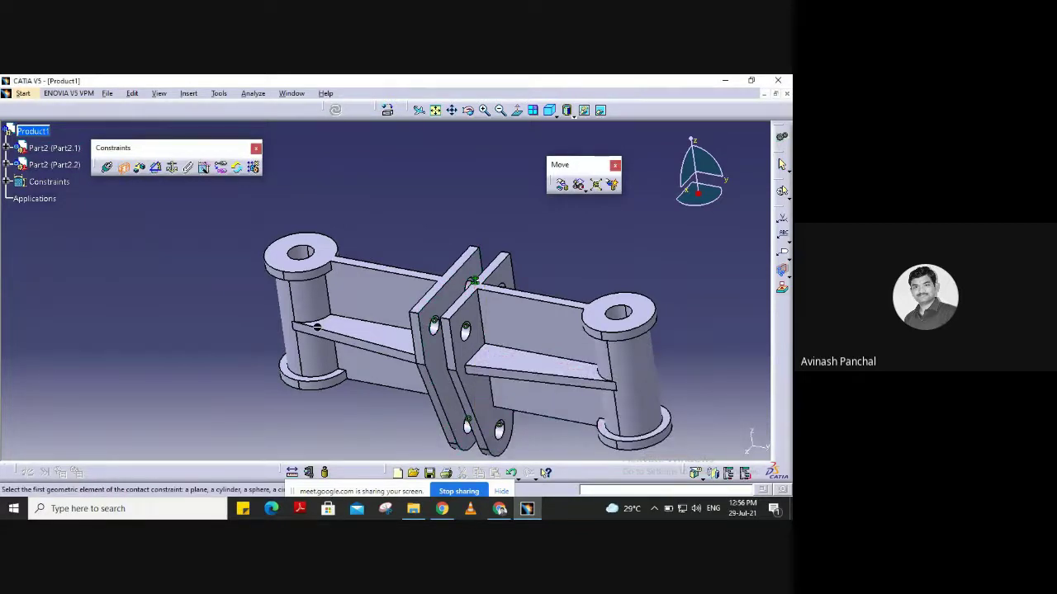
{"action": "middle_click_drag", "start_coordinate": [208, 293], "coordinate": [251, 299]}
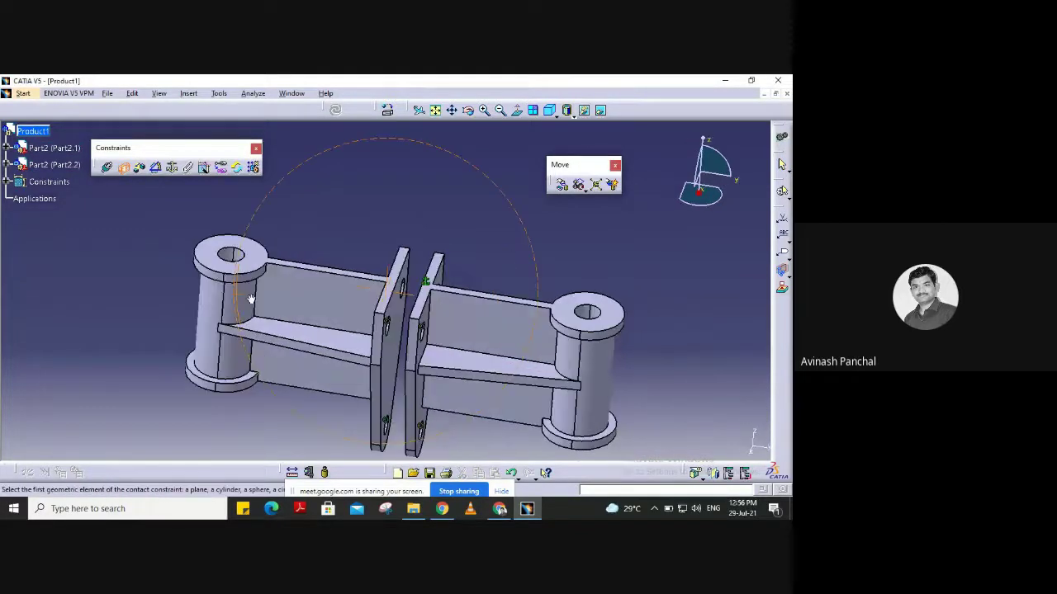
{"action": "left_click", "coordinate": [393, 363]}
{"action": "middle_click_drag", "start_coordinate": [120, 314], "coordinate": [295, 333]}
{"action": "left_click", "coordinate": [323, 372]}
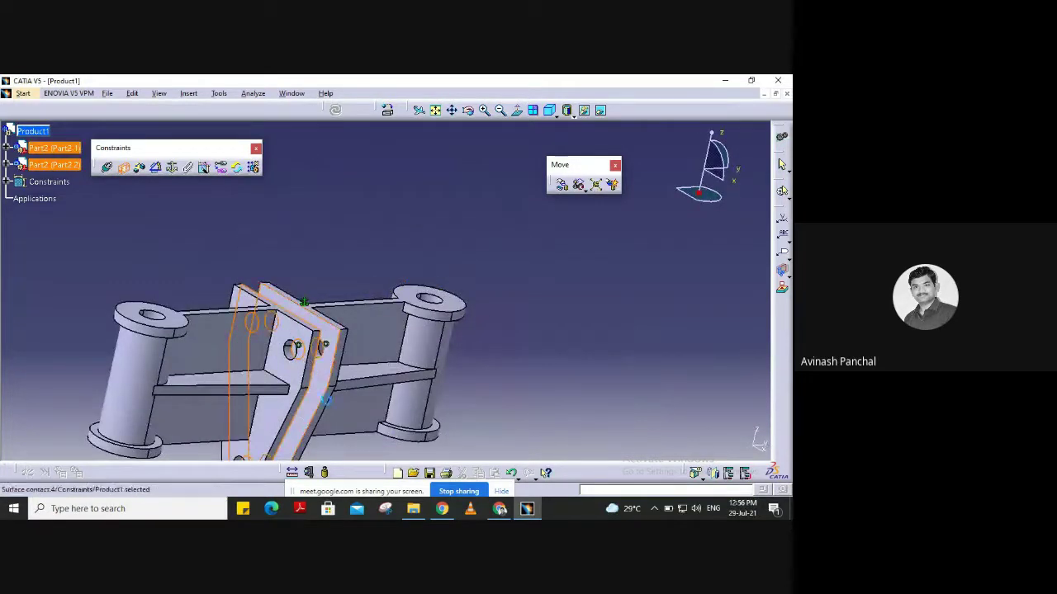
Update the assembly to bring the two plates together, and inspect the joined brackets and their holes.
{"action": "middle_click_drag", "start_coordinate": [401, 312], "coordinate": [374, 308]}
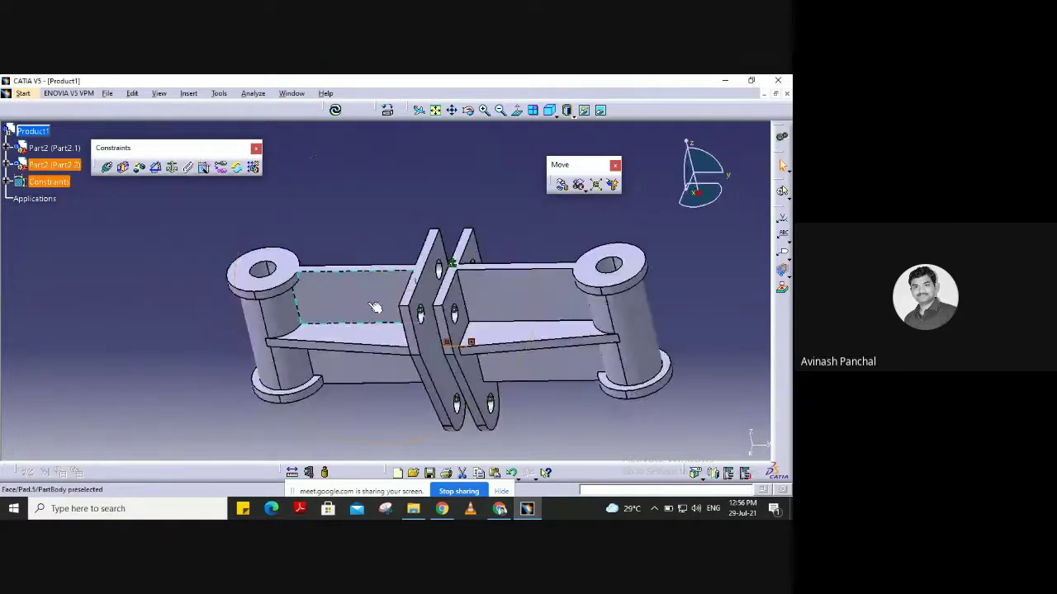
{"action": "left_click", "coordinate": [336, 111]}
{"action": "middle_click_drag", "start_coordinate": [409, 290], "coordinate": [350, 294]}
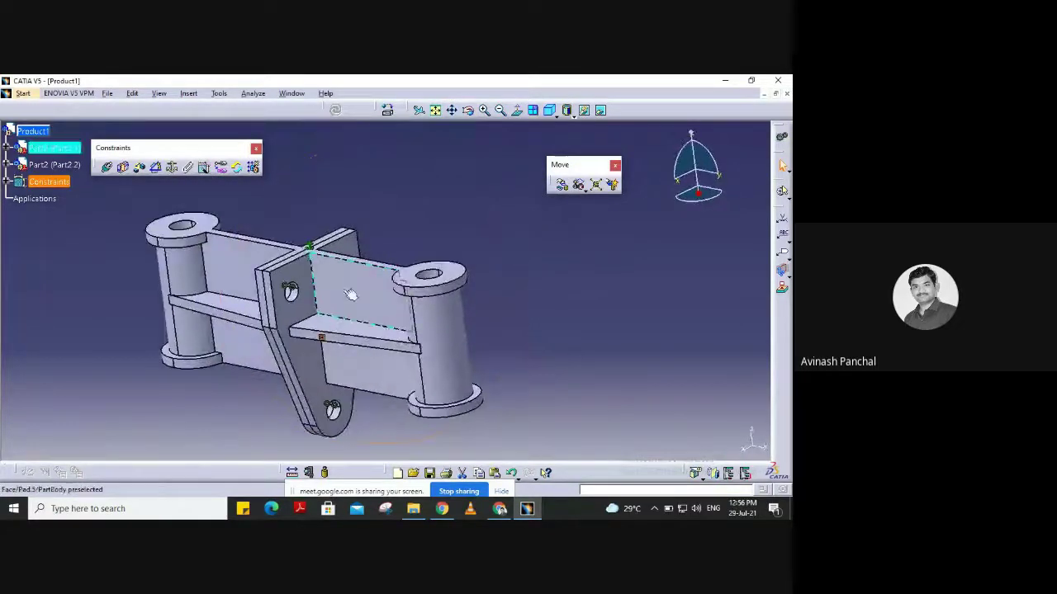
{"action": "left_click", "coordinate": [290, 293]}
{"action": "middle_click_drag", "start_coordinate": [123, 298], "coordinate": [333, 205]}
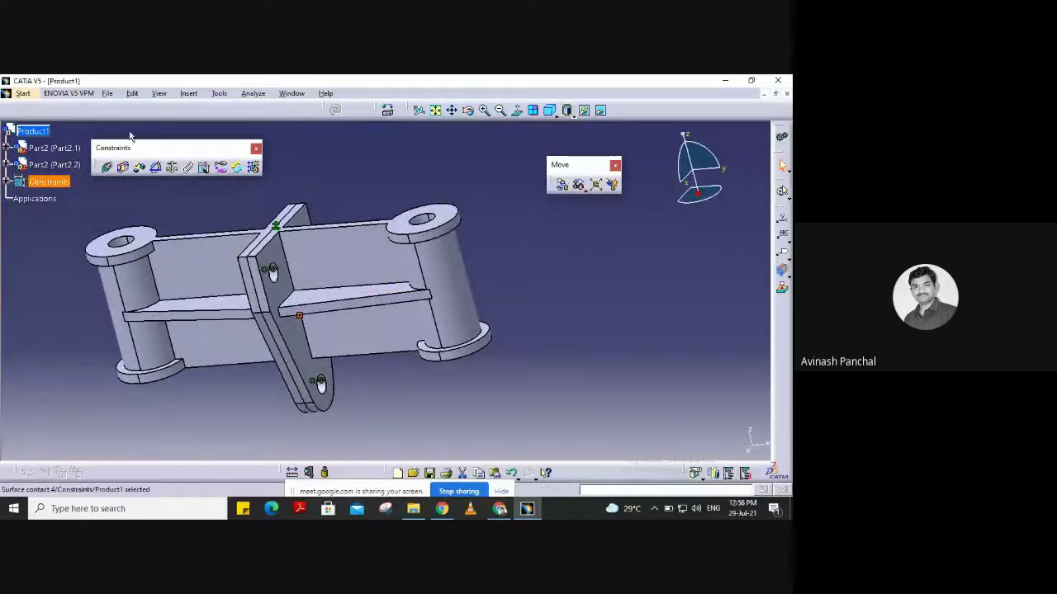
Insert the existing component BOLT from the FE WORKSHOP GHR folder into Product1.
{"action": "left_click", "coordinate": [189, 94]}
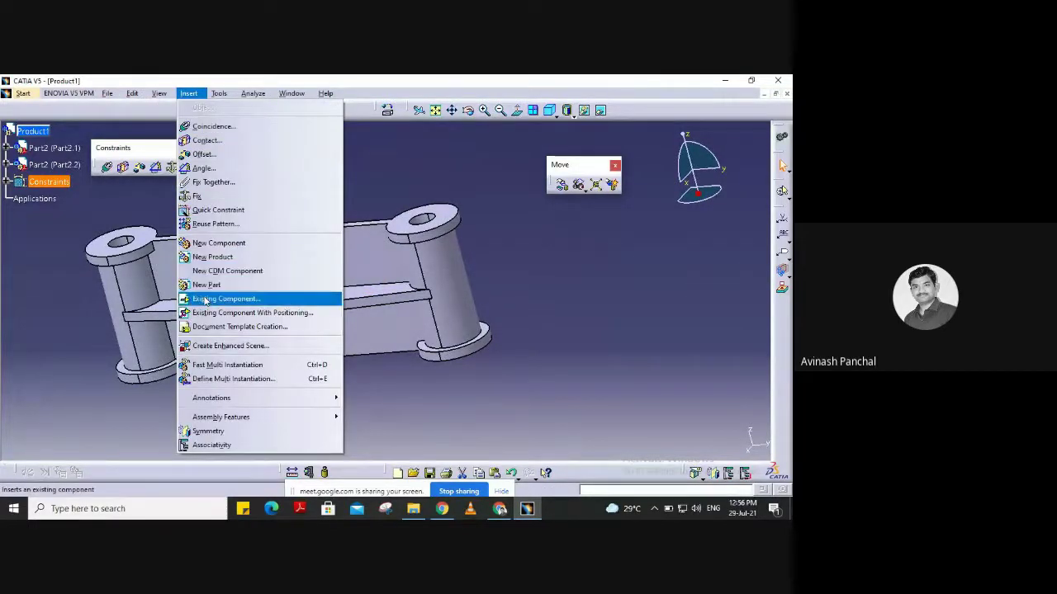
{"action": "left_click", "coordinate": [203, 298]}
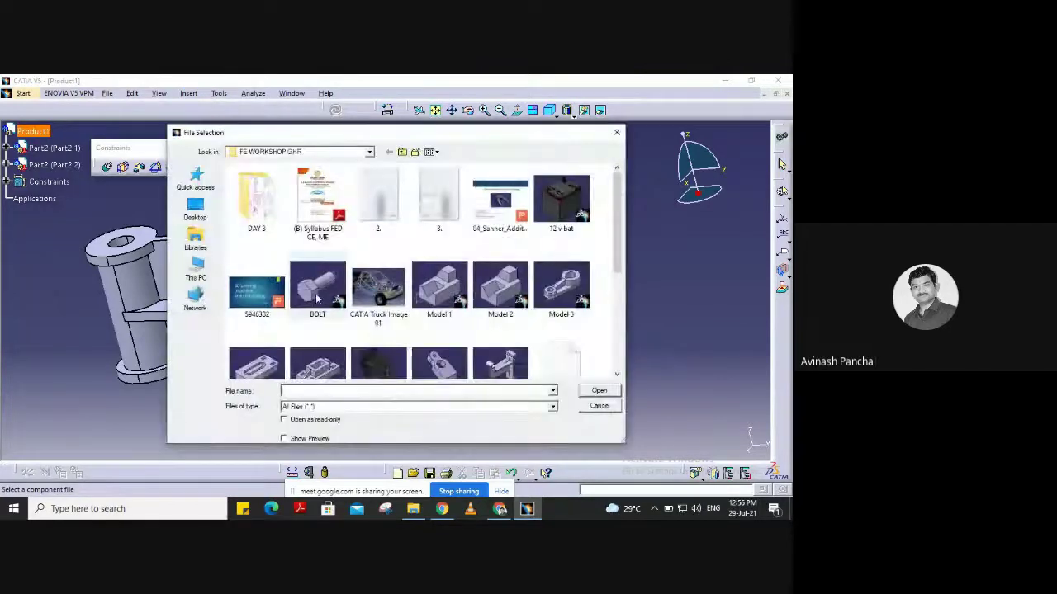
{"action": "left_click", "coordinate": [317, 299]}
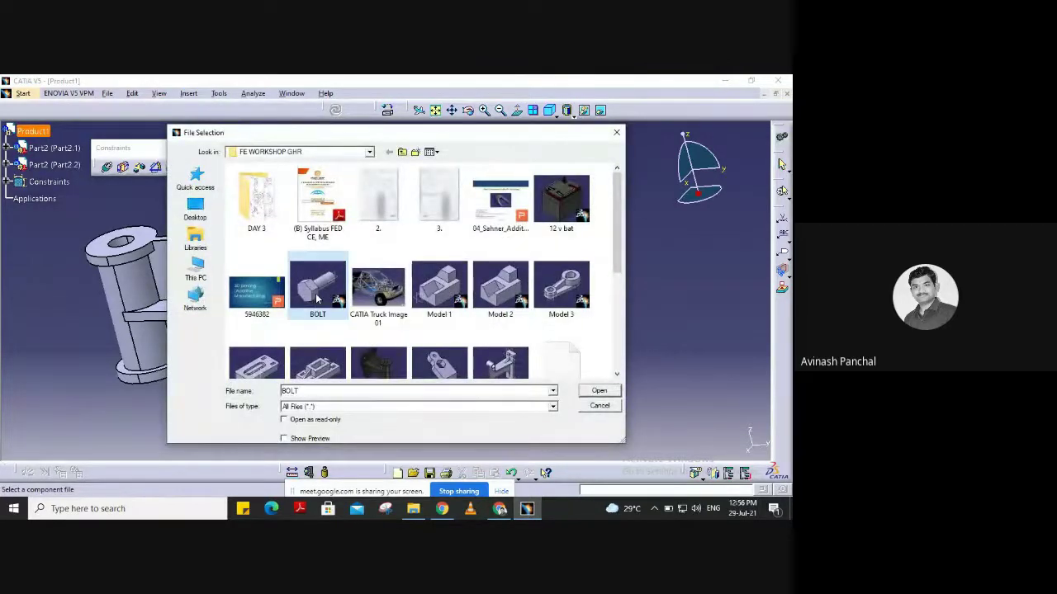
{"action": "left_click", "coordinate": [599, 391]}
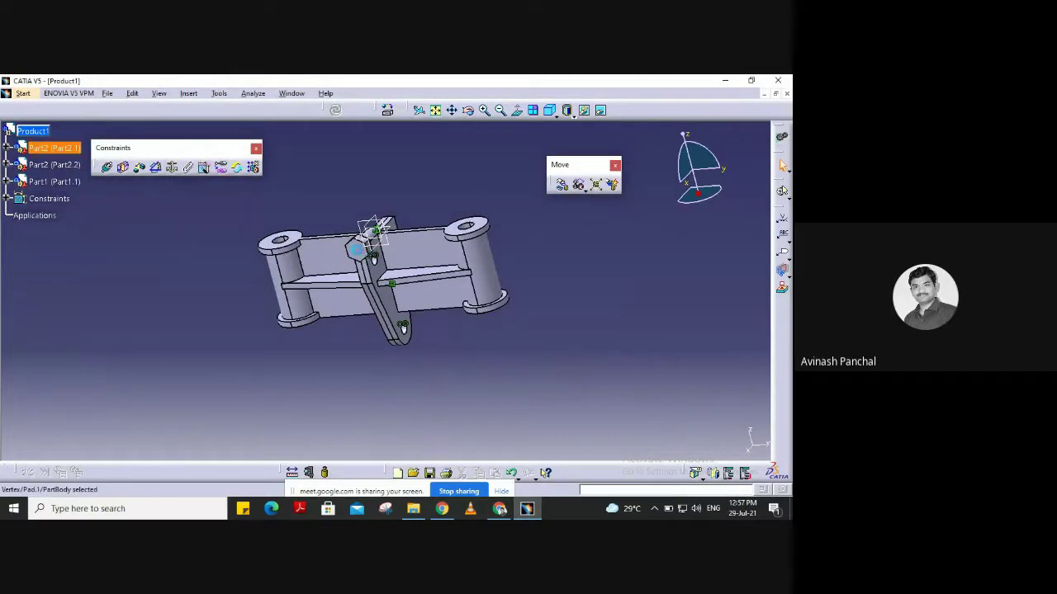
Move the inserted bolt upward along the Z axis, clear of the bracket plates.
{"action": "left_click", "coordinate": [149, 347]}
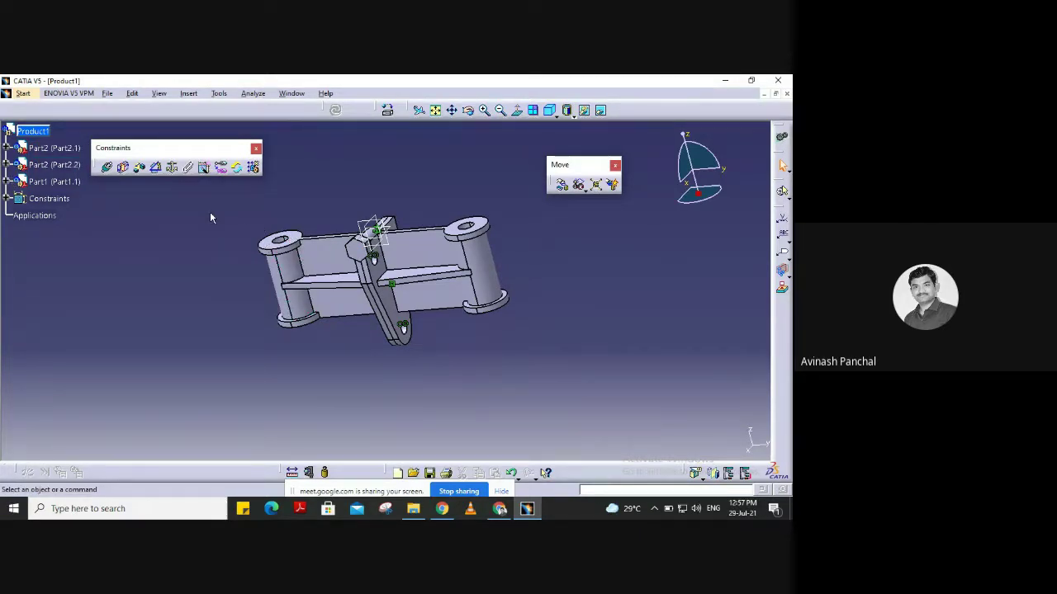
{"action": "left_click", "coordinate": [561, 186]}
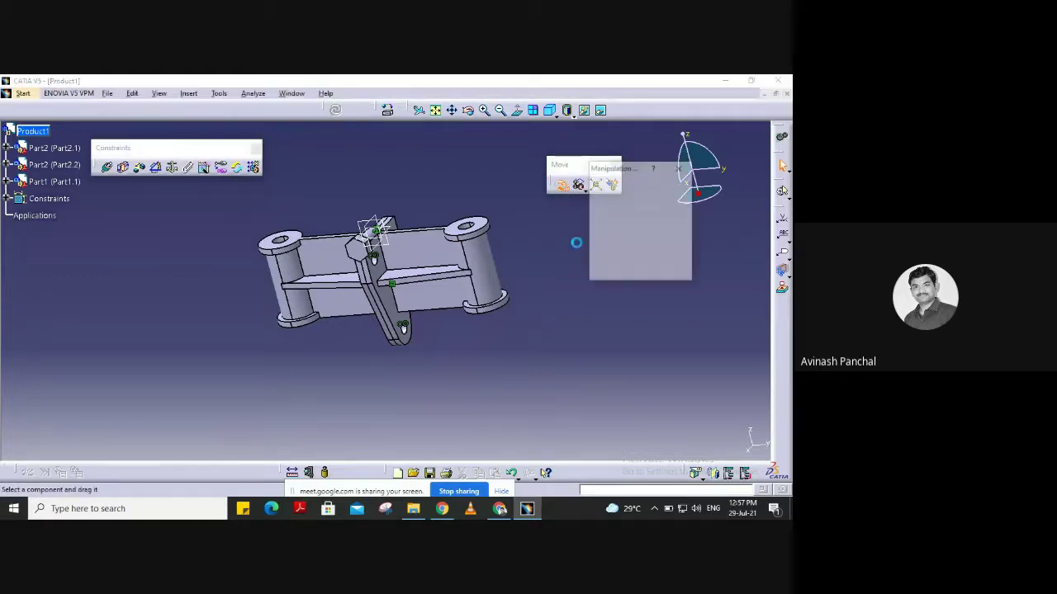
{"action": "left_click", "coordinate": [653, 206]}
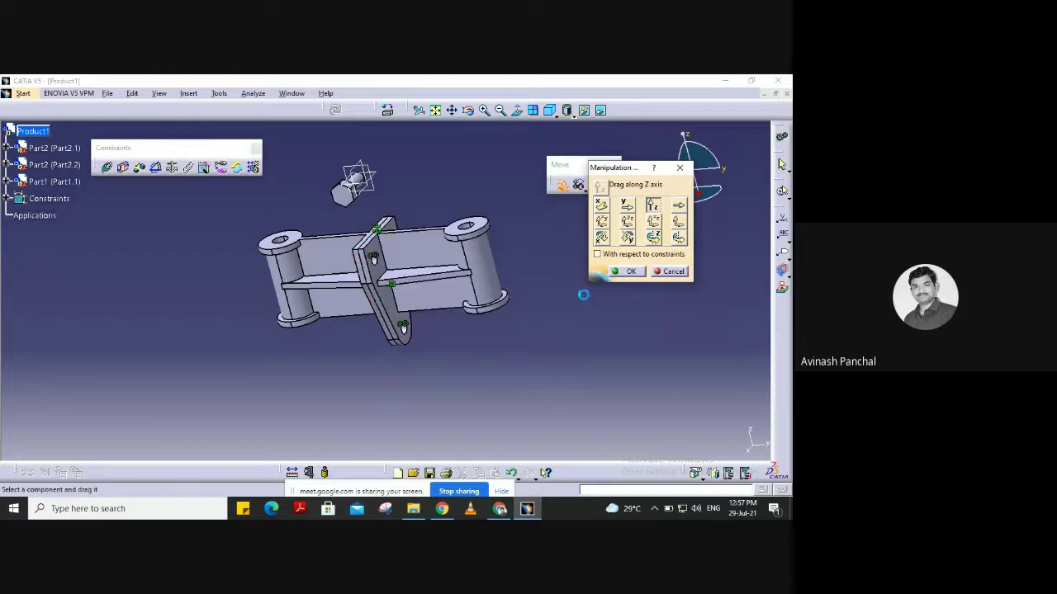
{"action": "left_click", "coordinate": [617, 272]}
{"action": "middle_click_drag", "start_coordinate": [448, 180], "coordinate": [463, 362]}
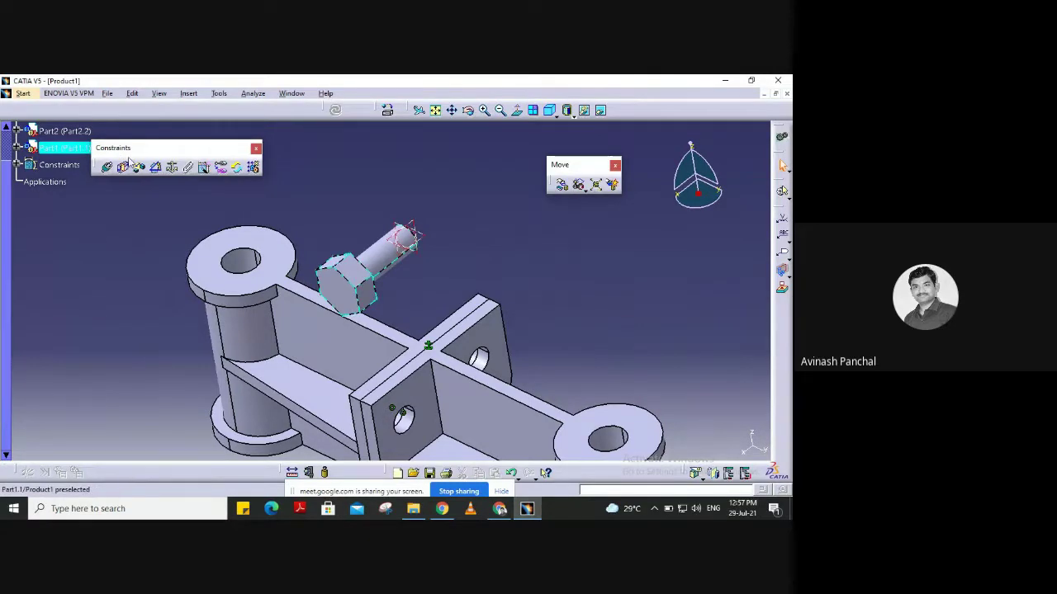
Copy the bolt Part1 (Part1.1) and paste it twice into Product1.
{"action": "left_click_drag", "start_coordinate": [173, 157], "coordinate": [303, 167]}
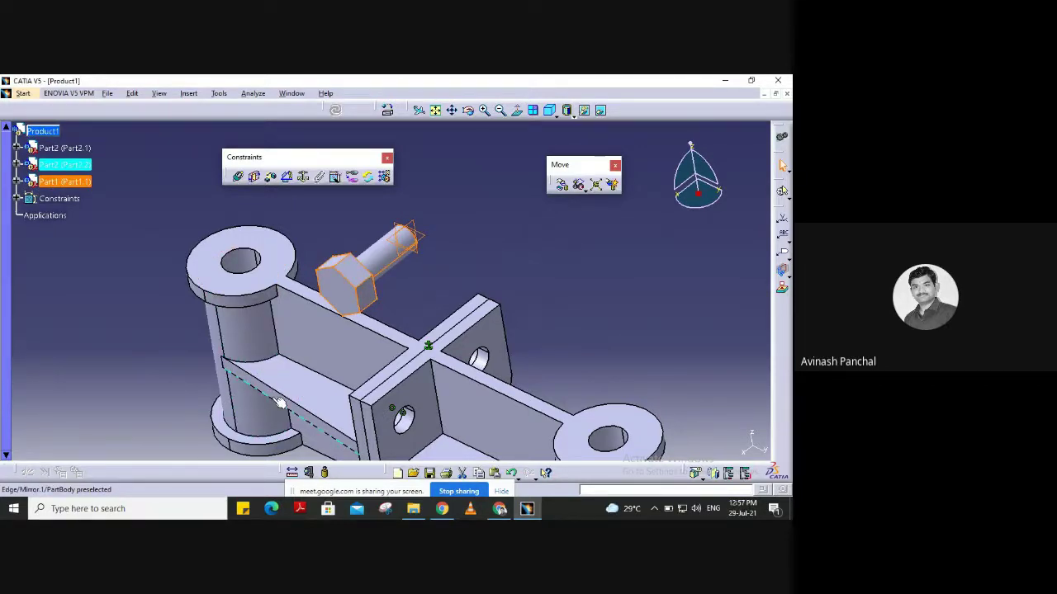
{"action": "left_click", "coordinate": [71, 187]}
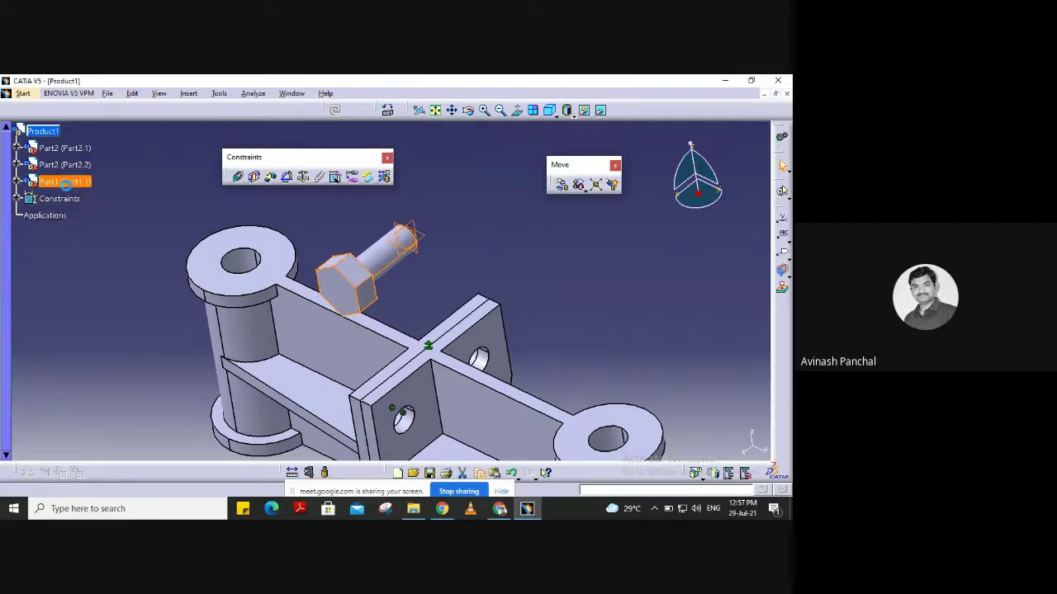
{"action": "left_click", "coordinate": [43, 132]}
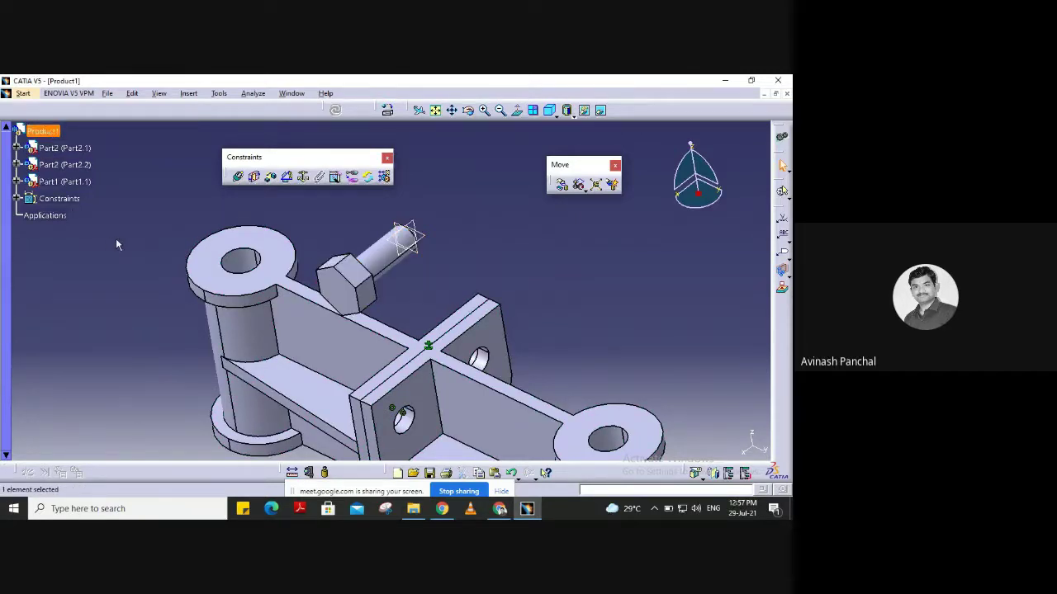
{"action": "key", "text": "ctrl+v"}
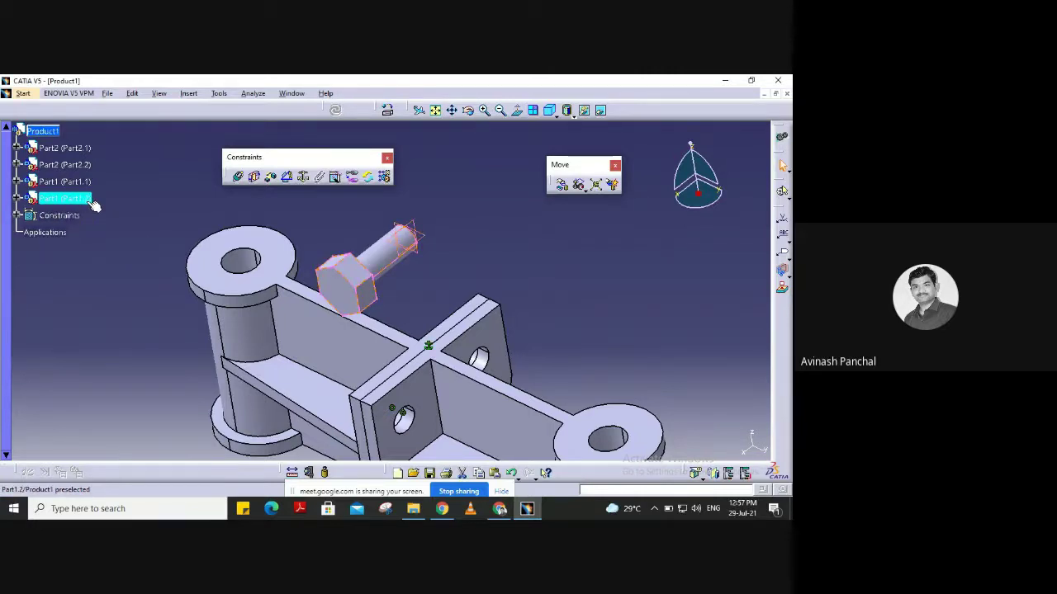
{"action": "left_click", "coordinate": [49, 131]}
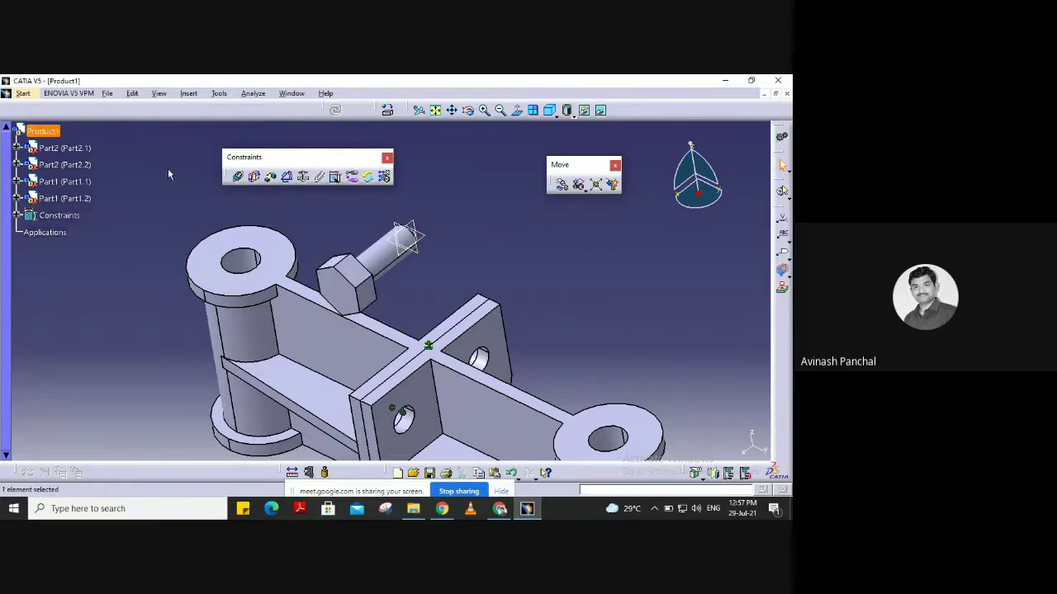
{"action": "key", "text": "ctrl+v"}
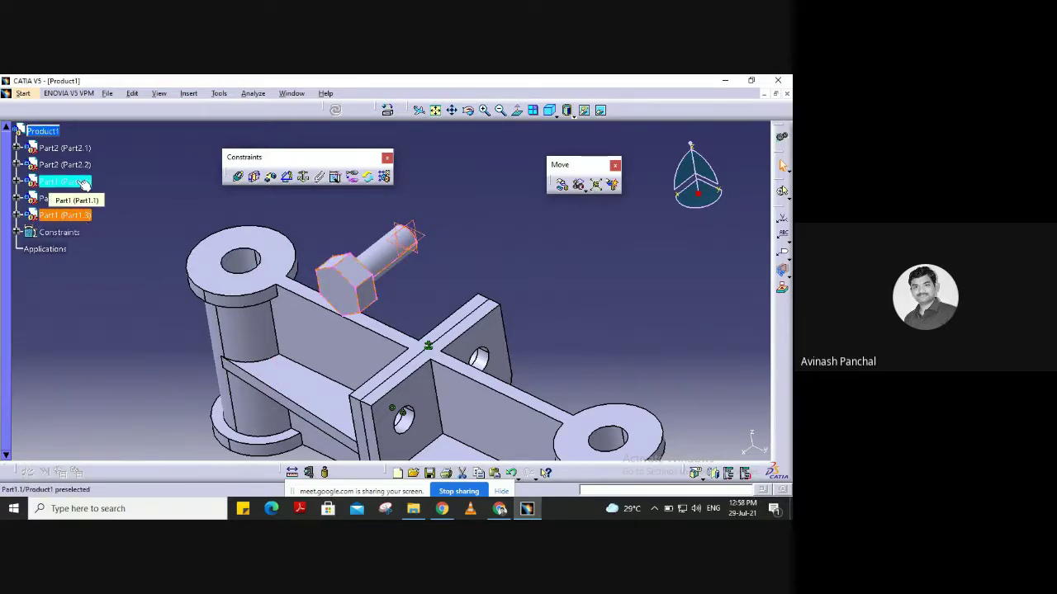
Spread the three overlapping bolts apart along the X axis, moving one to each side of the middle bolt.
{"action": "left_click", "coordinate": [487, 274]}
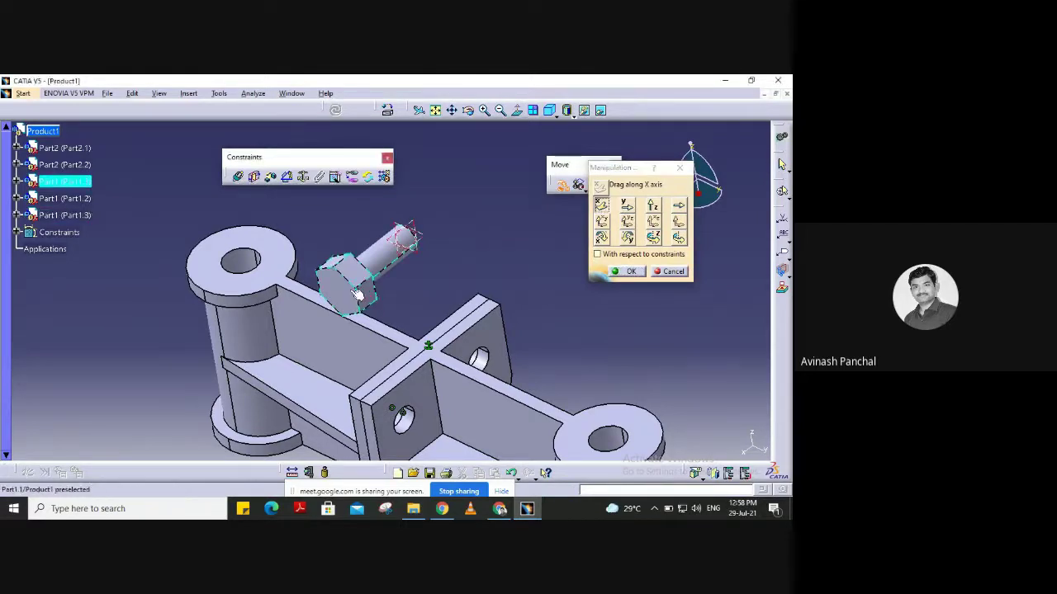
{"action": "left_click_drag", "start_coordinate": [371, 264], "coordinate": [256, 359]}
{"action": "left_click_drag", "start_coordinate": [376, 276], "coordinate": [488, 207]}
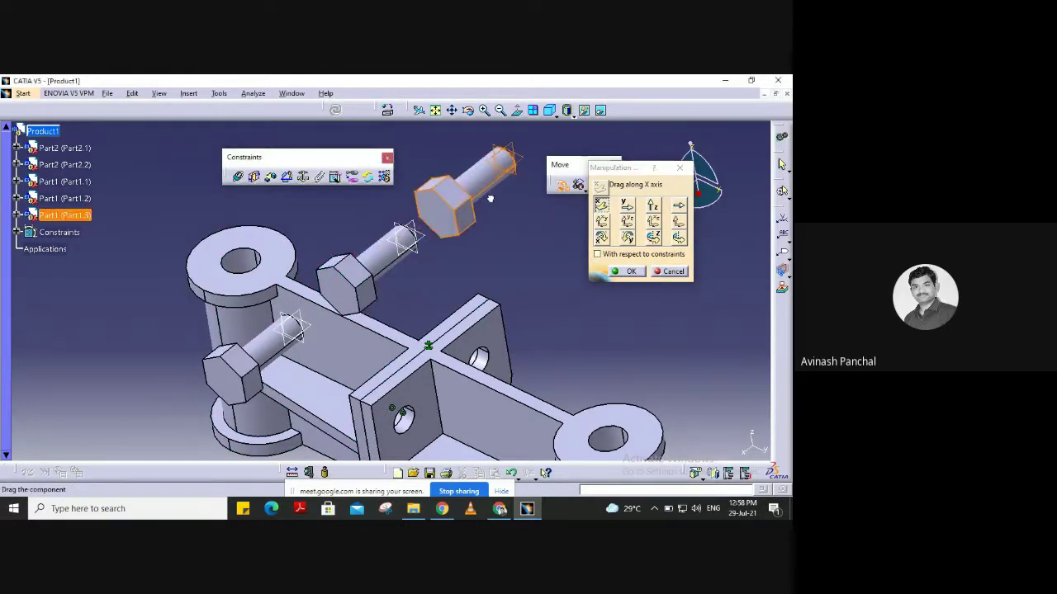
{"action": "left_click", "coordinate": [635, 272]}
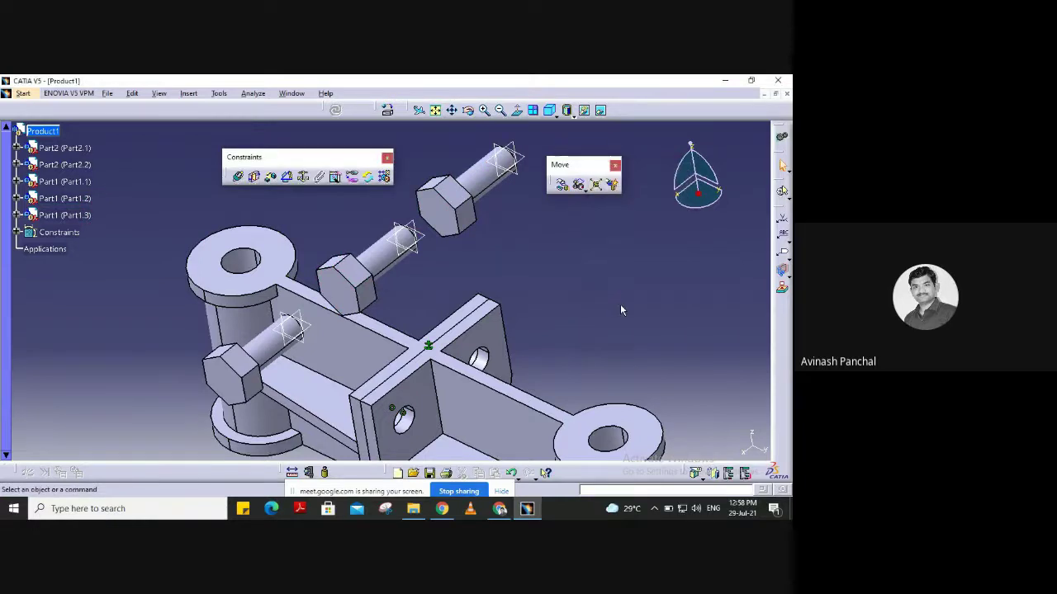
Add a coincidence constraint between the near upper plate hole's axis and the axis of bolt Part1.1.
{"action": "middle_click_drag", "start_coordinate": [529, 274], "coordinate": [528, 204]}
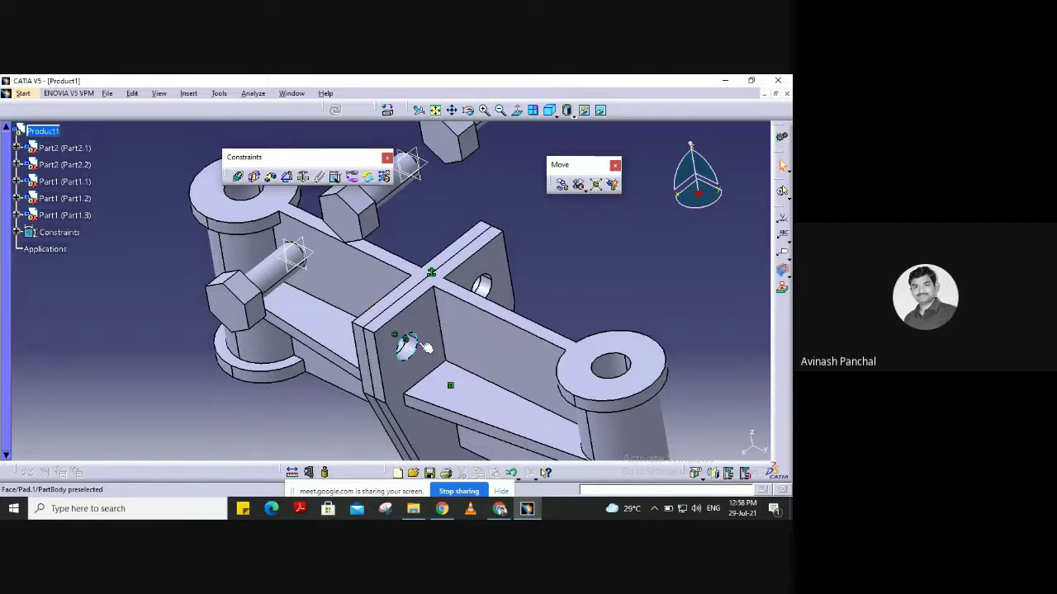
{"action": "middle_click_drag", "start_coordinate": [426, 349], "coordinate": [303, 250]}
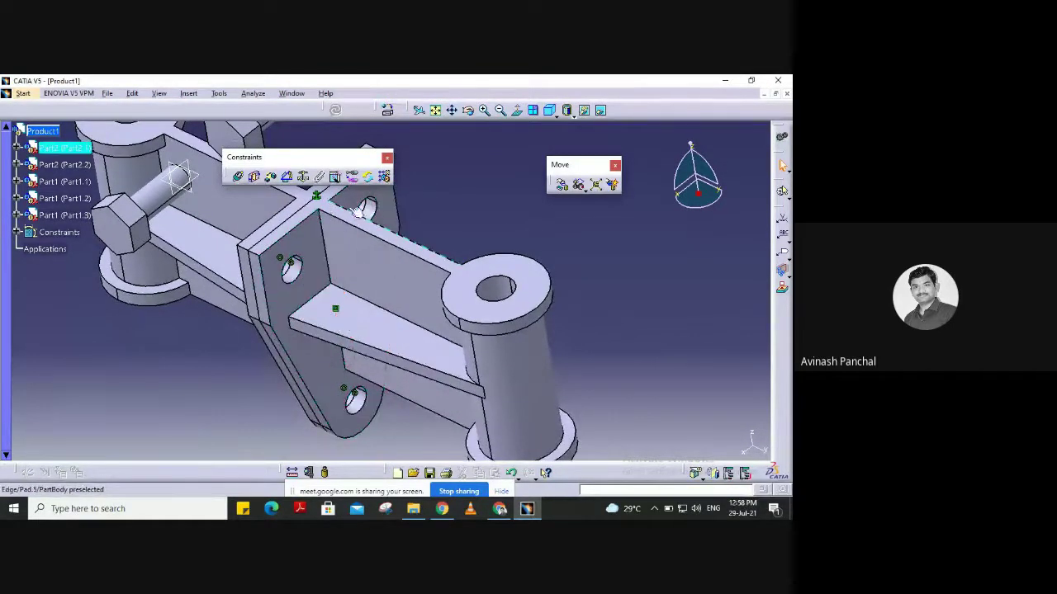
{"action": "middle_click_drag", "start_coordinate": [354, 213], "coordinate": [347, 289]}
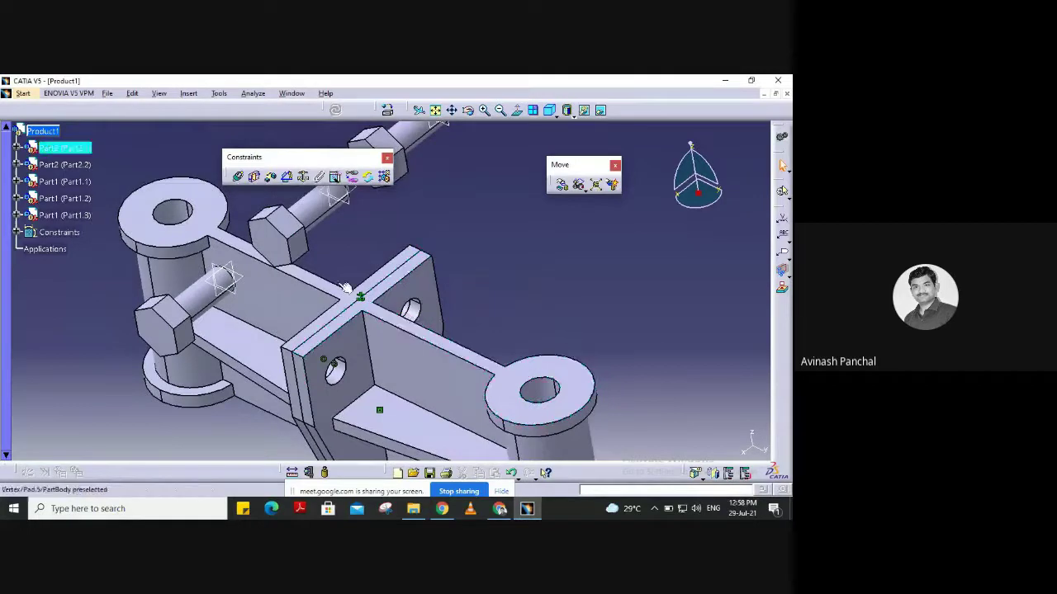
{"action": "left_click", "coordinate": [238, 178]}
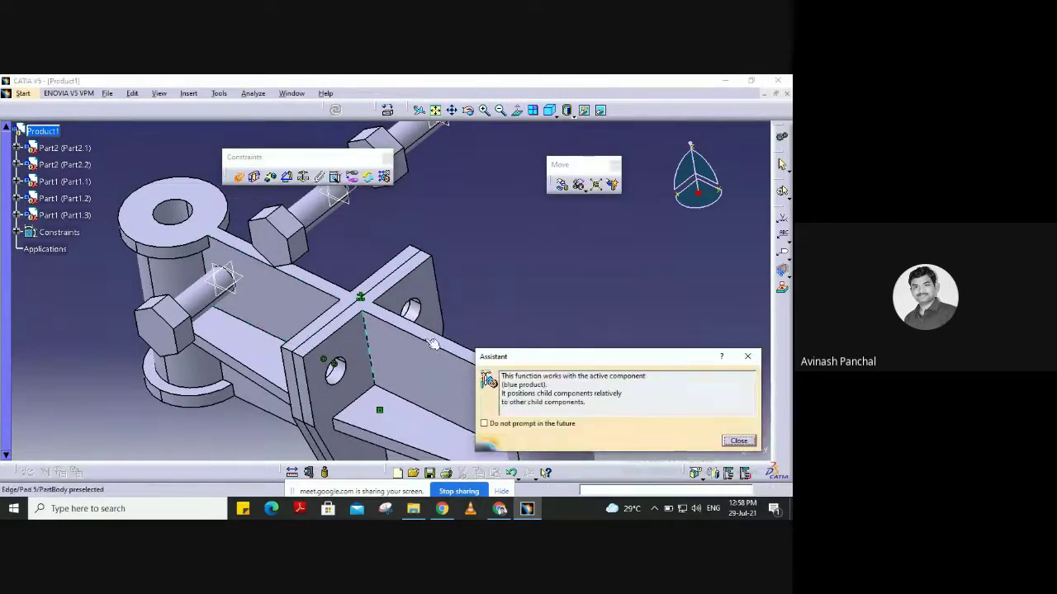
{"action": "left_click", "coordinate": [740, 443]}
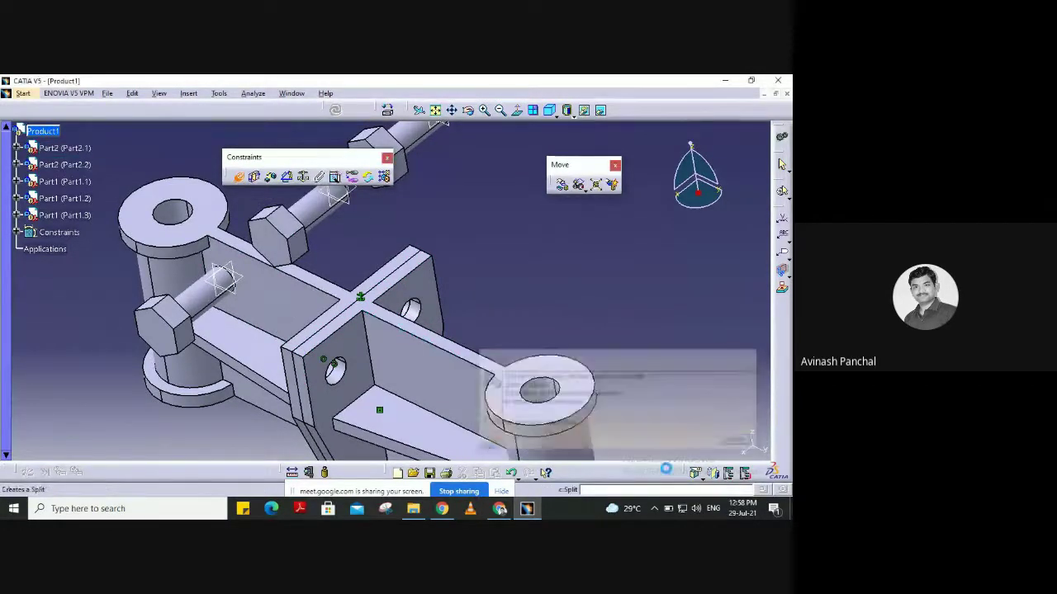
{"action": "left_click", "coordinate": [344, 376]}
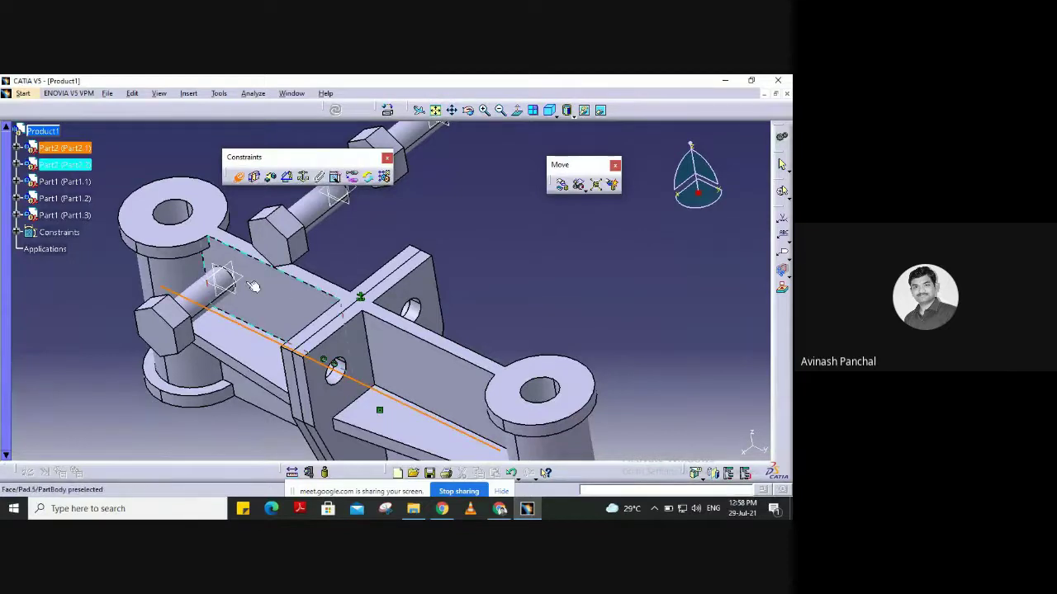
{"action": "left_click", "coordinate": [207, 294]}
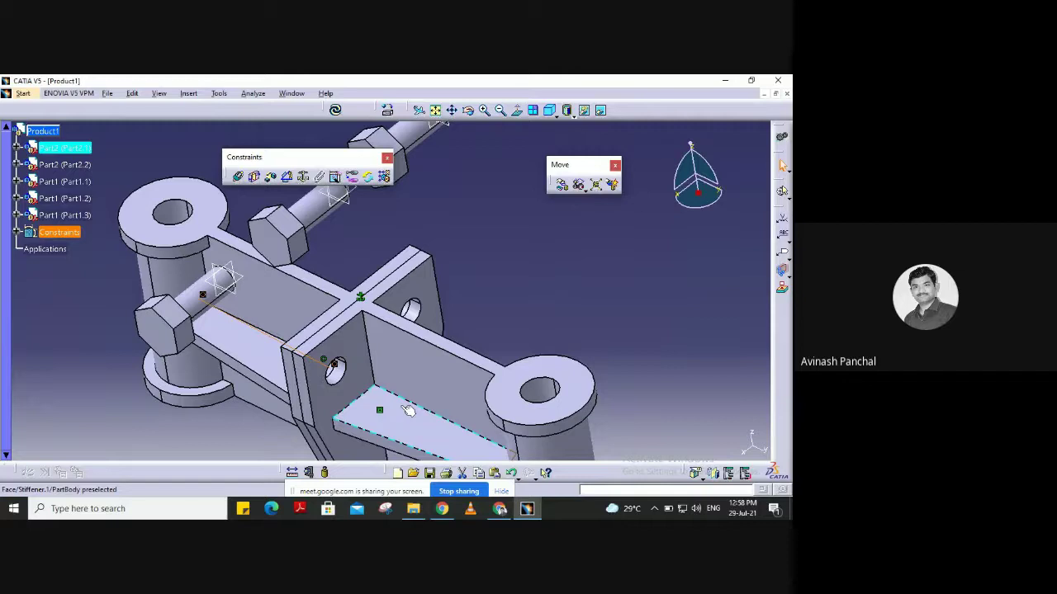
Add a coincidence constraint between the axis of bolt Part1.2 and the far upper plate hole.
{"action": "left_click", "coordinate": [239, 176]}
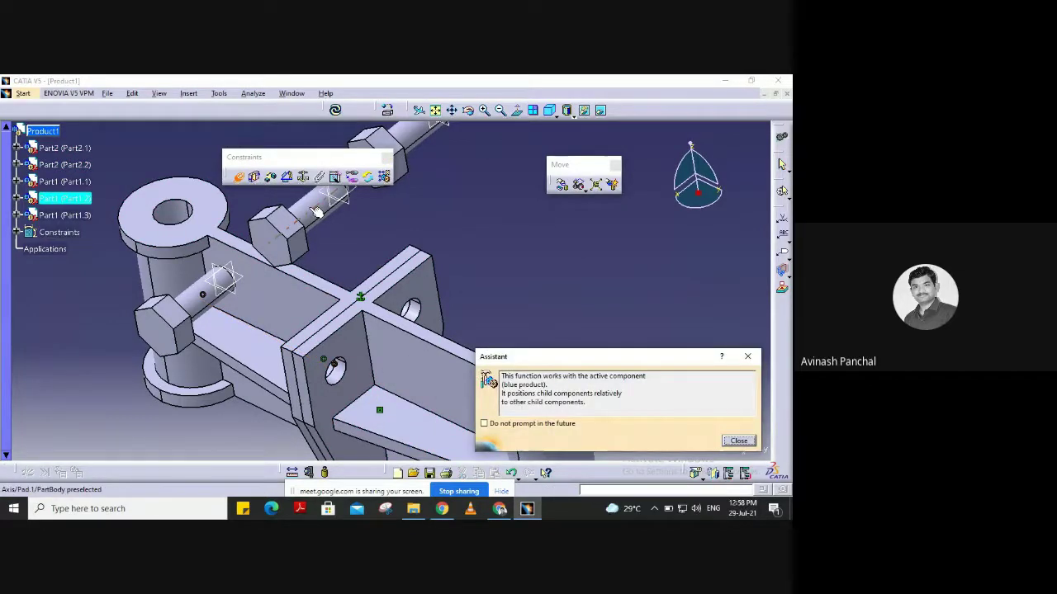
{"action": "left_click", "coordinate": [317, 212]}
{"action": "left_click", "coordinate": [411, 307]}
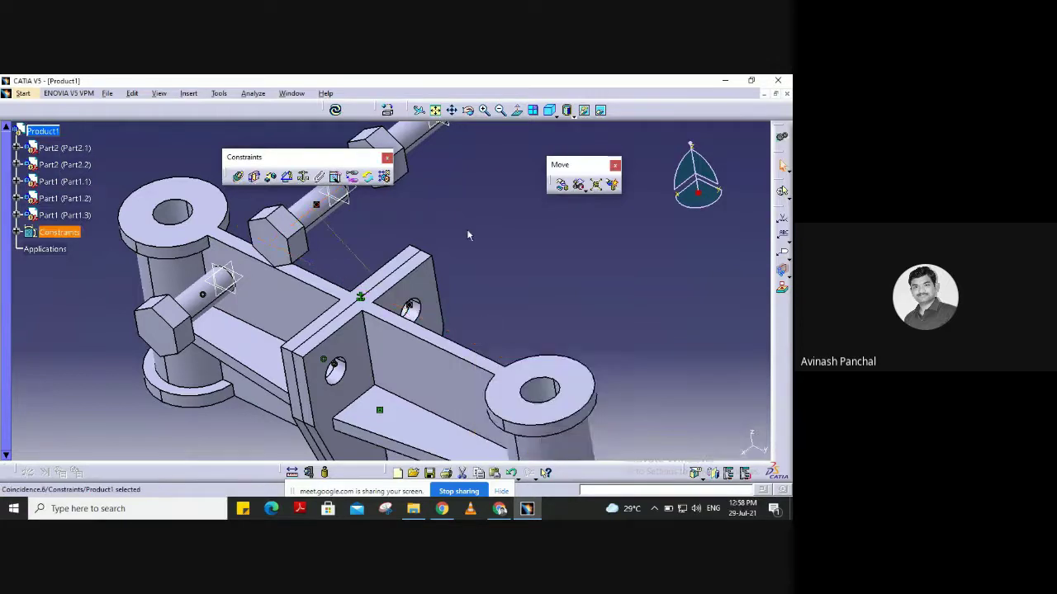
Add a coincidence constraint between the axis of bolt Part1.3 and the lower plate hole.
{"action": "middle_click_drag", "start_coordinate": [467, 236], "coordinate": [343, 360]}
{"action": "left_click", "coordinate": [239, 177]}
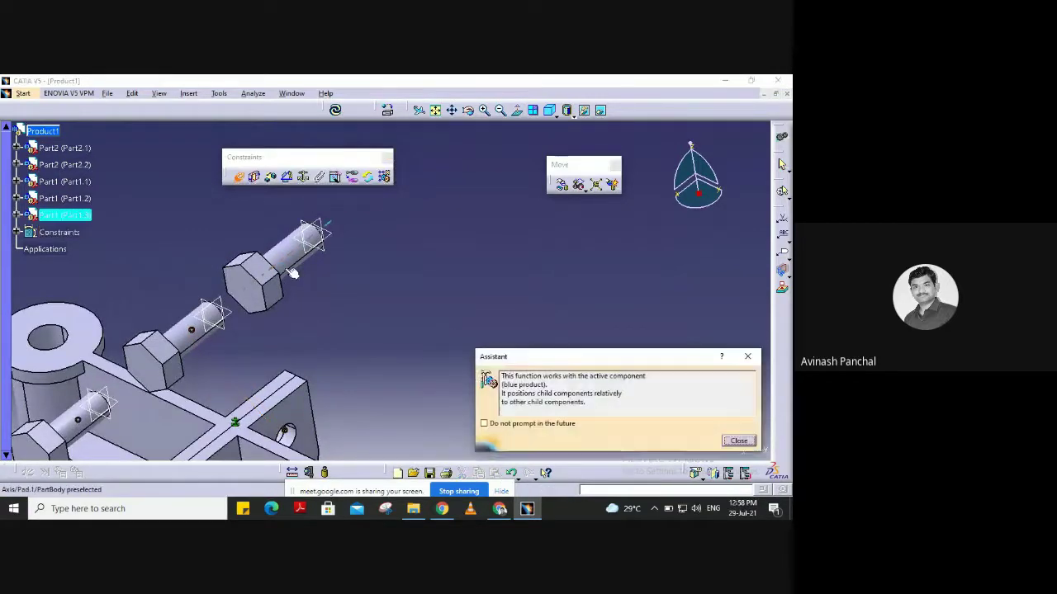
{"action": "left_click", "coordinate": [282, 260]}
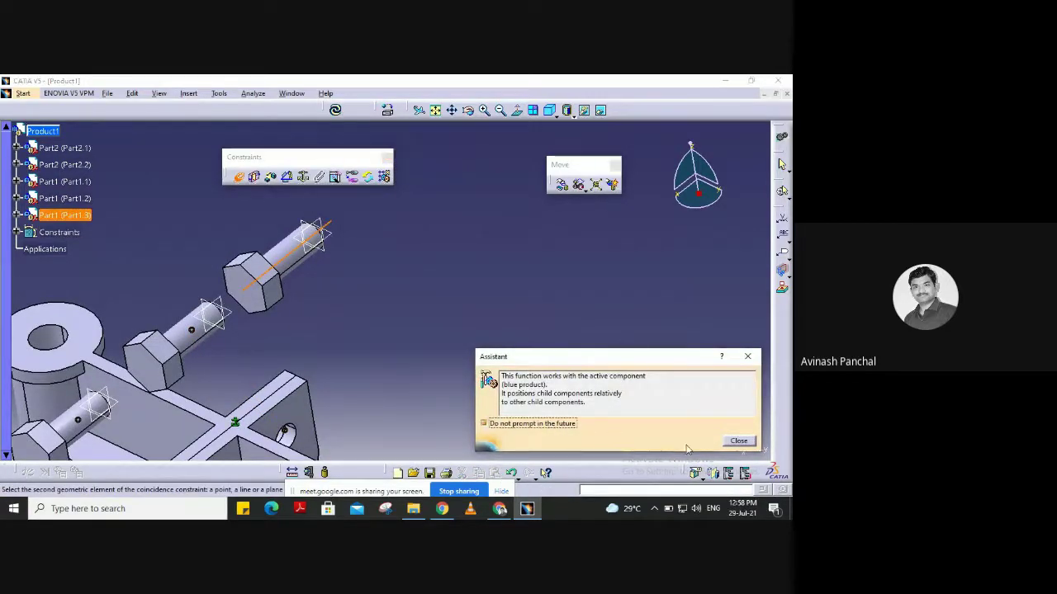
{"action": "middle_click_drag", "start_coordinate": [405, 361], "coordinate": [507, 193]}
{"action": "left_click", "coordinate": [382, 429]}
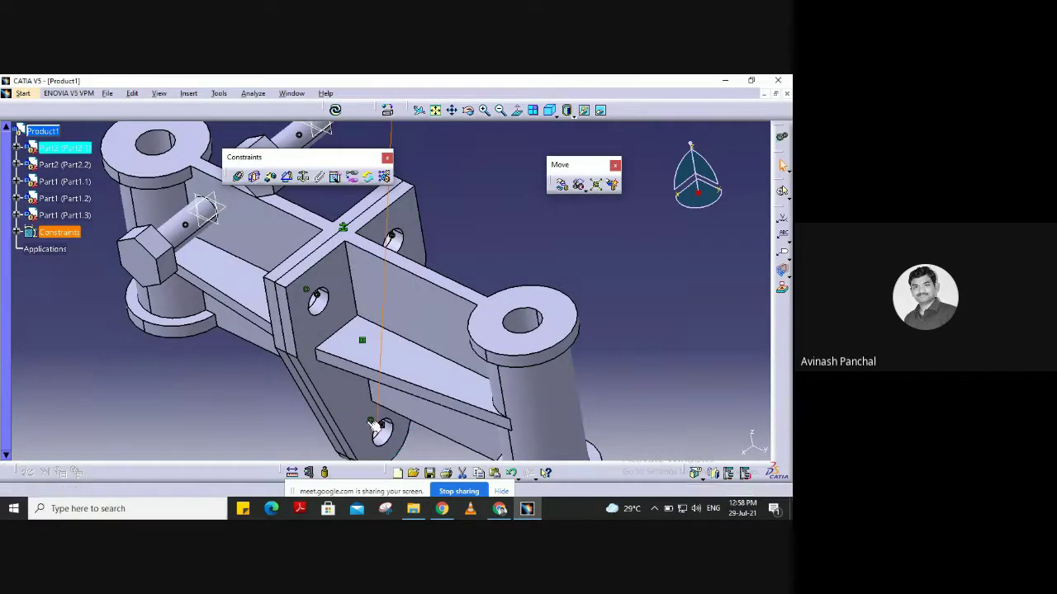
Dock the floating constraint tools, update the assembly to align the three bolts with their holes, and inspect their positions.
{"action": "middle_click_drag", "start_coordinate": [382, 426], "coordinate": [338, 327]}
{"action": "middle_click_drag", "start_coordinate": [379, 276], "coordinate": [310, 360]}
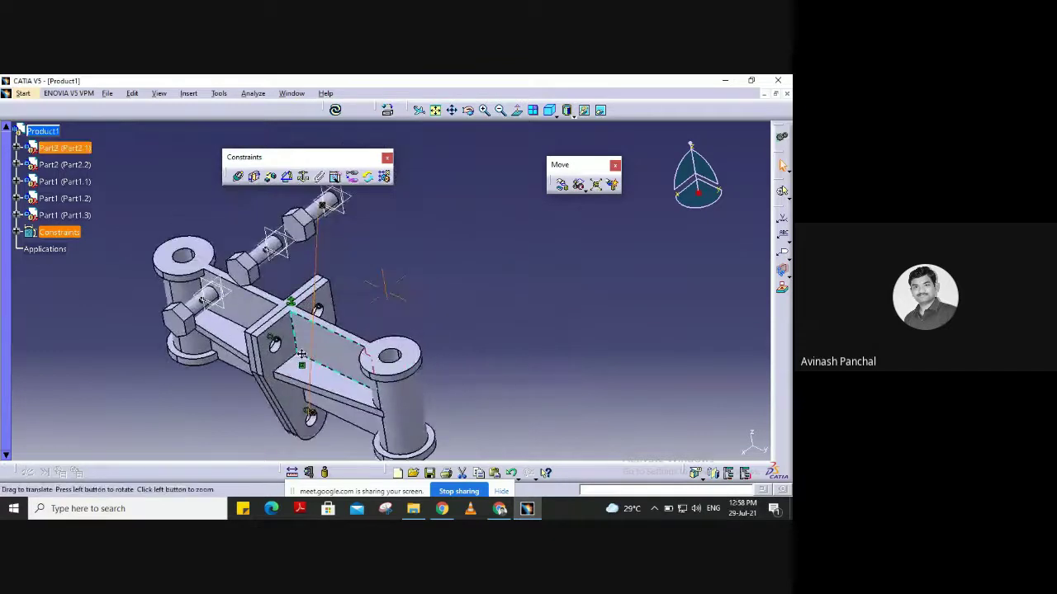
{"action": "left_click_drag", "start_coordinate": [217, 113], "coordinate": [221, 110]}
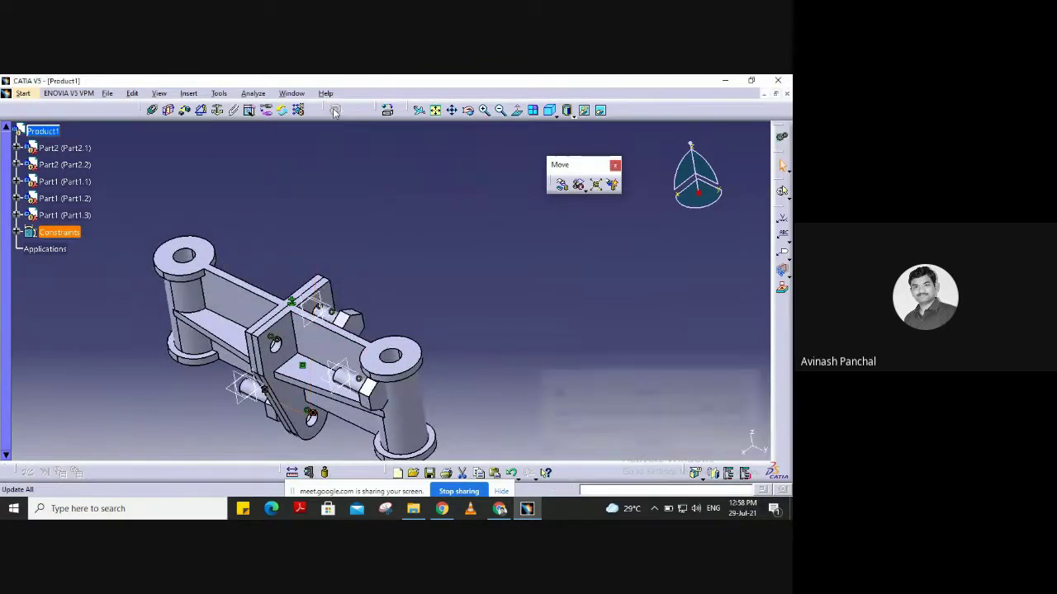
{"action": "middle_click_drag", "start_coordinate": [355, 289], "coordinate": [415, 184]}
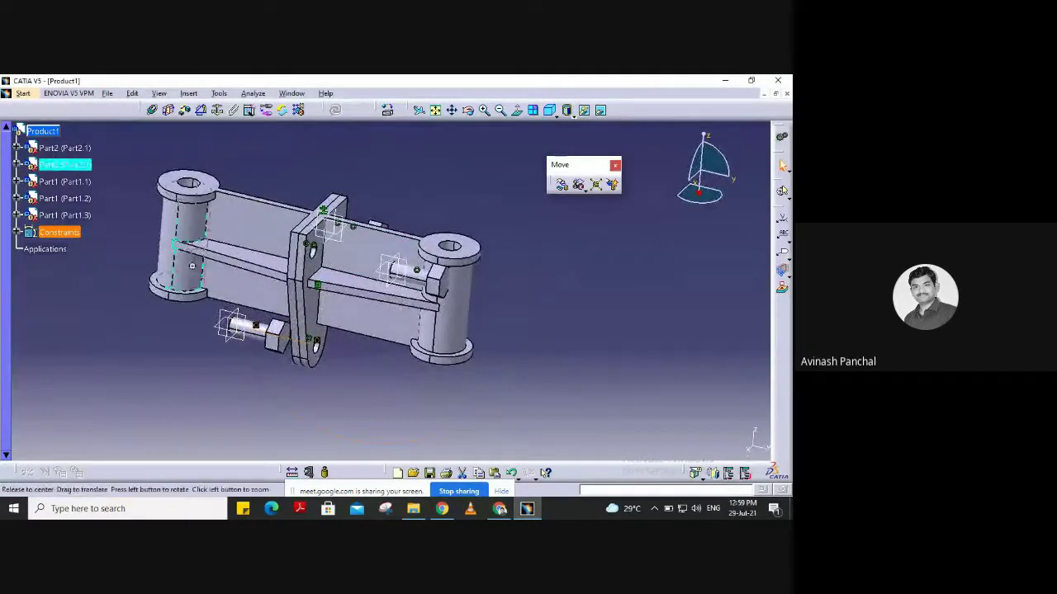
{"action": "mouse_move", "coordinate": [197, 273]}
{"action": "middle_mouse_down"}
{"action": "mouse_move", "coordinate": [223, 300]}
{"action": "mouse_move", "coordinate": [288, 314]}
{"action": "mouse_move", "coordinate": [165, 315]}
{"action": "mouse_move", "coordinate": [162, 325]}
{"action": "mouse_move", "coordinate": [166, 297]}
{"action": "mouse_move", "coordinate": [204, 284]}
{"action": "middle_mouse_up"}
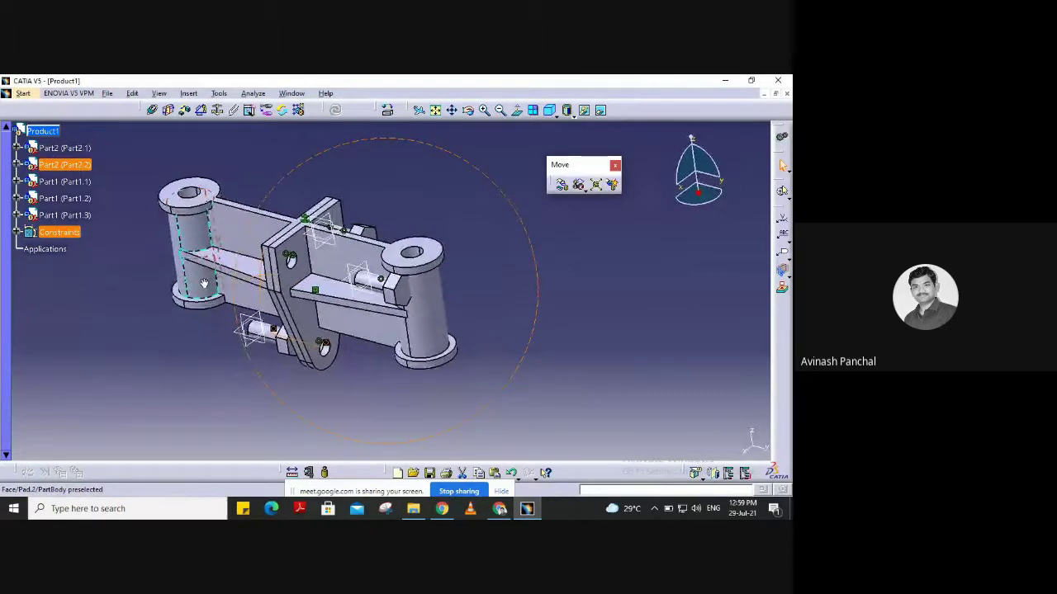
{"action": "middle_click_drag", "start_coordinate": [328, 250], "coordinate": [321, 202]}
{"action": "middle_click_drag", "start_coordinate": [207, 249], "coordinate": [361, 269]}
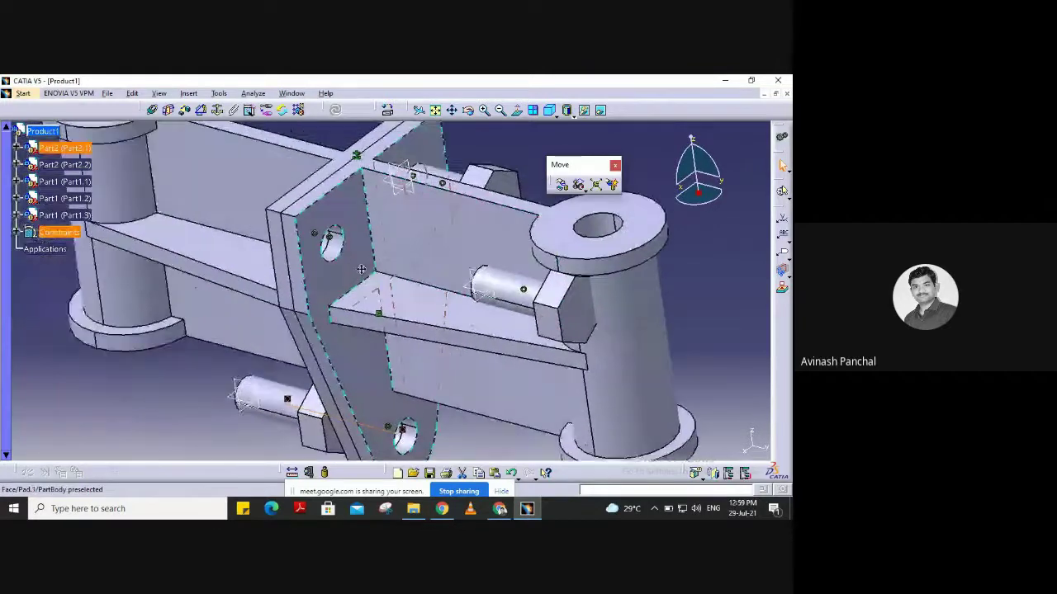
Add a contact constraint between the outer face of the Part2.1 plate and the underside of bolt Part1.1's head.
{"action": "left_click", "coordinate": [167, 111]}
{"action": "left_click", "coordinate": [355, 278]}
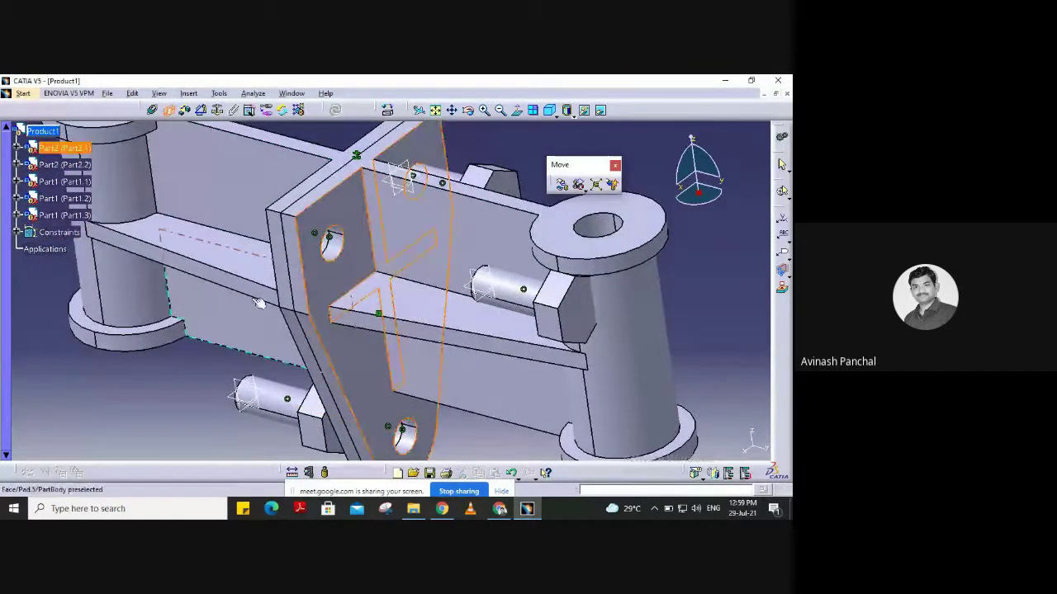
{"action": "middle_click_drag", "start_coordinate": [258, 303], "coordinate": [481, 324]}
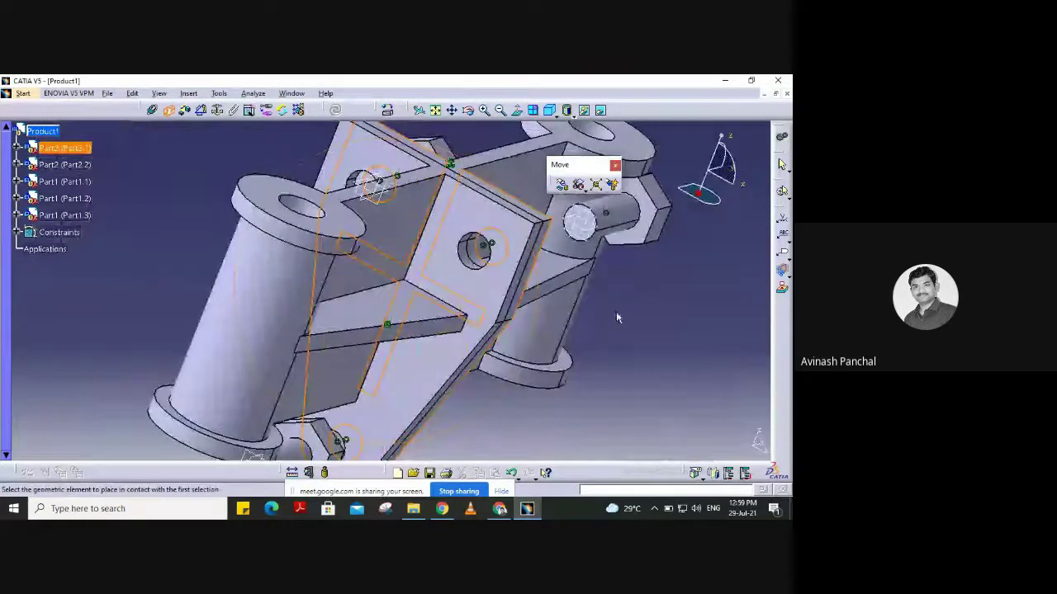
{"action": "left_click", "coordinate": [651, 231]}
{"action": "middle_click_drag", "start_coordinate": [583, 300], "coordinate": [161, 157]}
Add a contact constraint between the outer face of the Part2.1 plate and the underside of bolt Part1.2's head.
{"action": "left_click", "coordinate": [168, 110]}
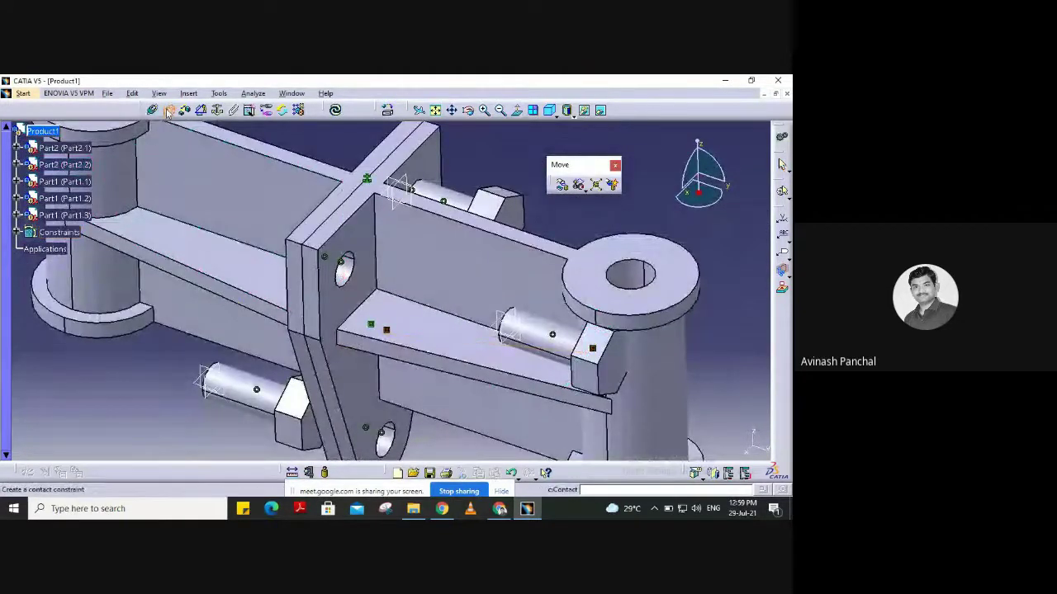
{"action": "left_click", "coordinate": [336, 142]}
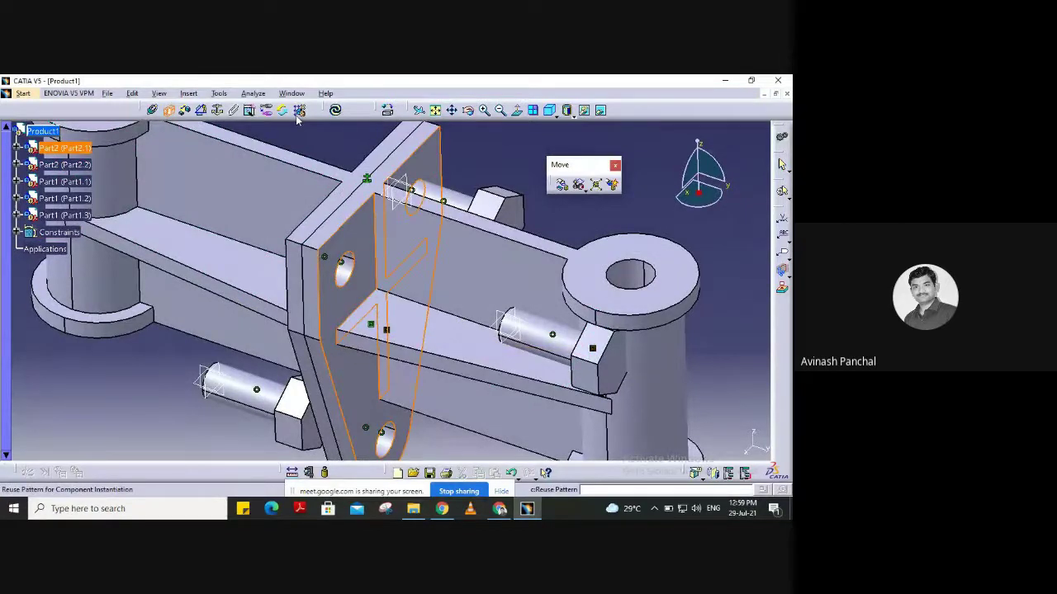
{"action": "middle_click", "coordinate": [302, 151]}
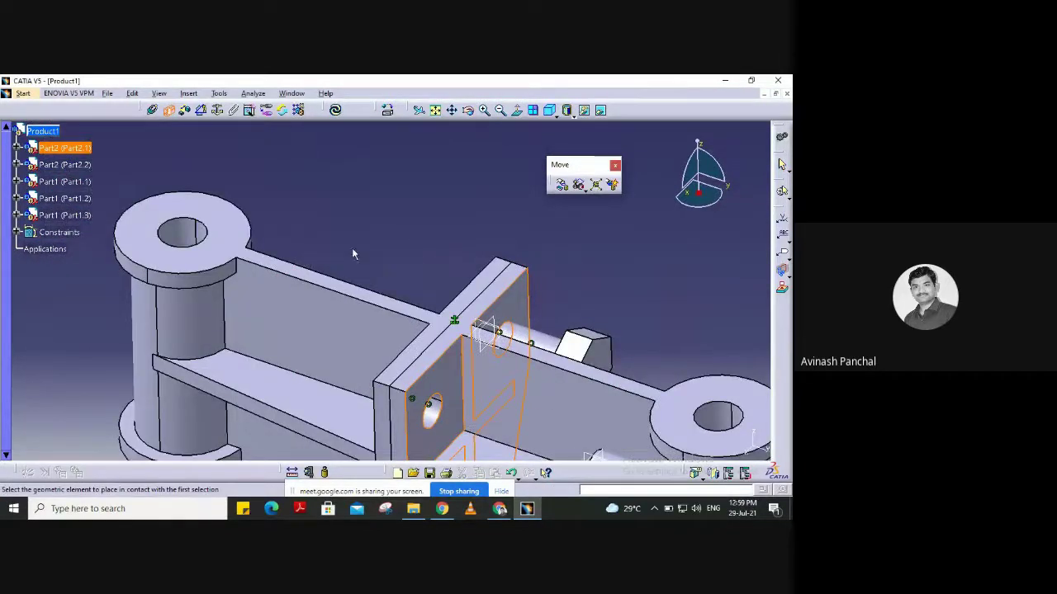
{"action": "middle_click_drag", "start_coordinate": [352, 248], "coordinate": [386, 406]}
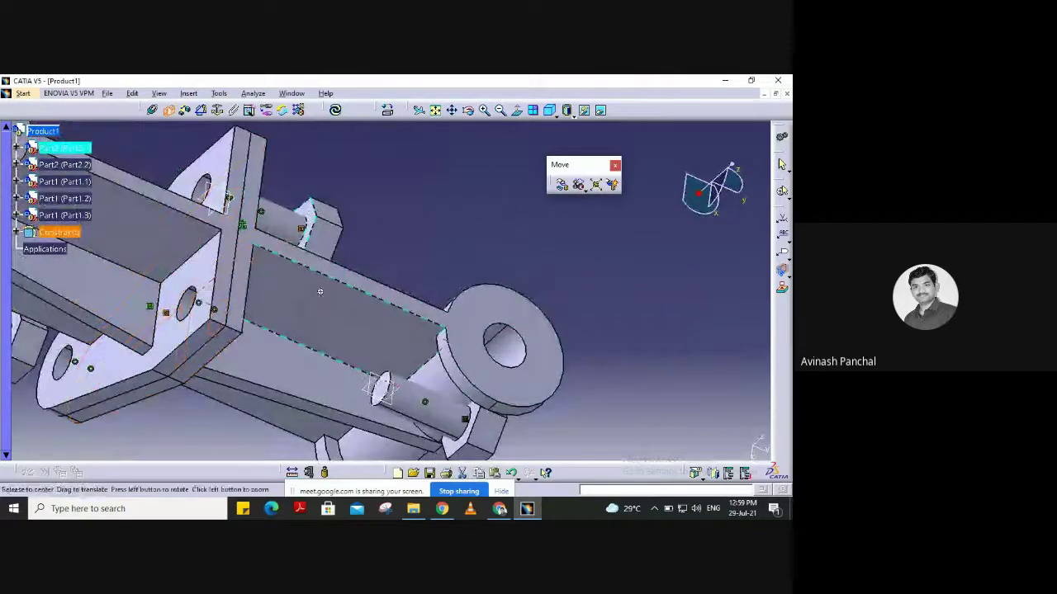
Add a contact constraint between the outer face of the Part2.1 plate and the underside of bolt Part1.3's head.
{"action": "middle_click_drag", "start_coordinate": [320, 291], "coordinate": [326, 236]}
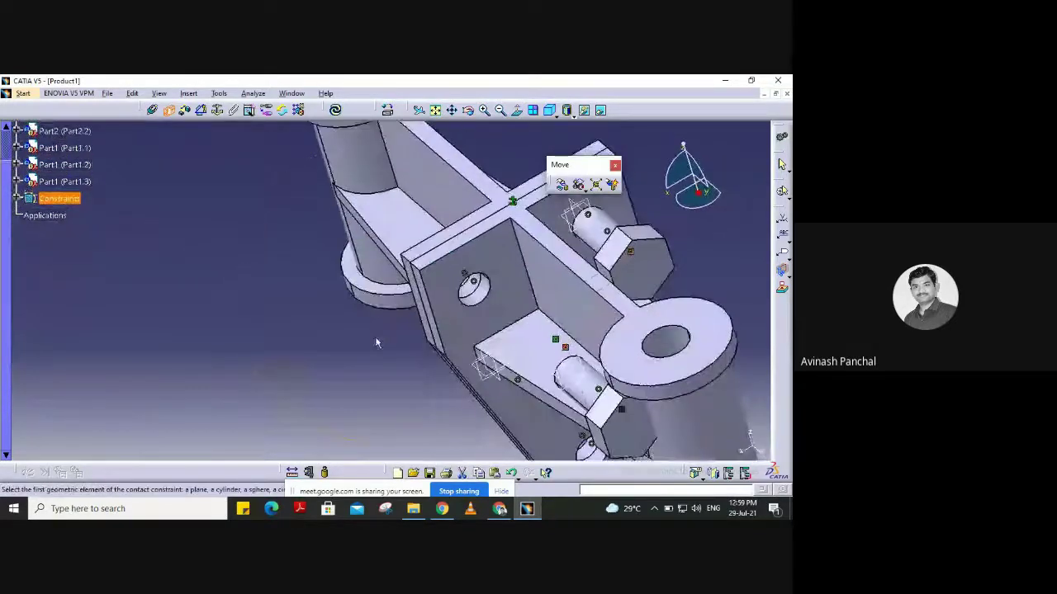
{"action": "left_click", "coordinate": [437, 356]}
{"action": "middle_click_drag", "start_coordinate": [273, 301], "coordinate": [361, 335]}
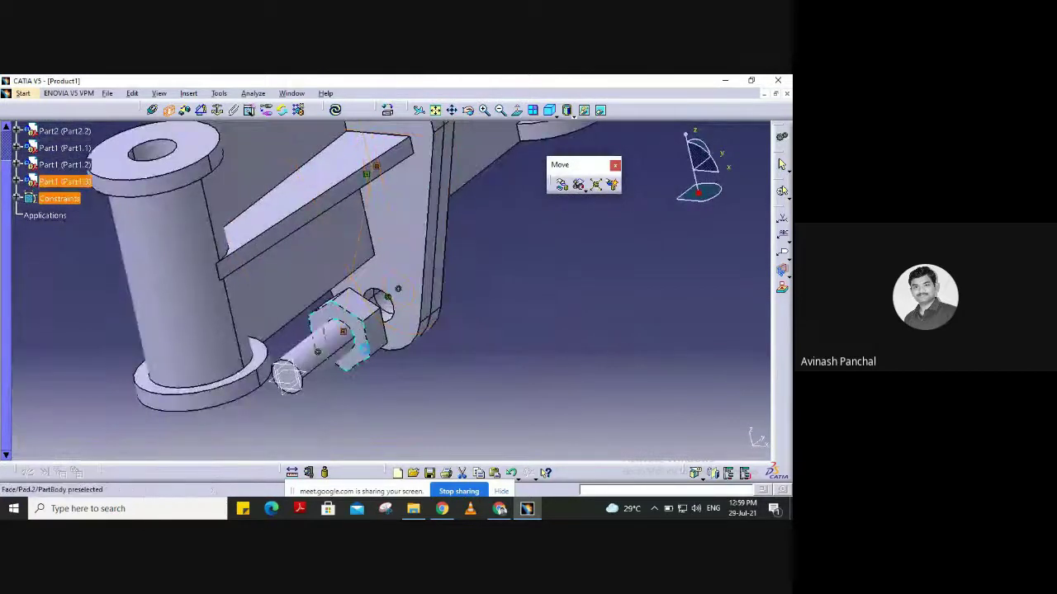
{"action": "middle_click_drag", "start_coordinate": [513, 239], "coordinate": [417, 392]}
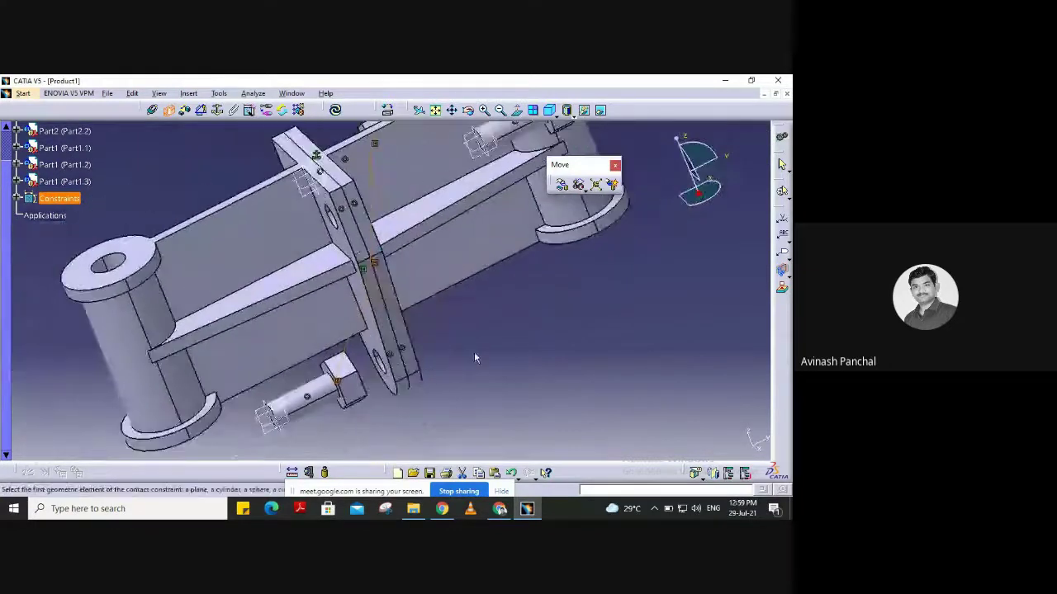
{"action": "middle_click", "coordinate": [543, 327]}
{"action": "middle_click_drag", "start_coordinate": [501, 363], "coordinate": [393, 124]}
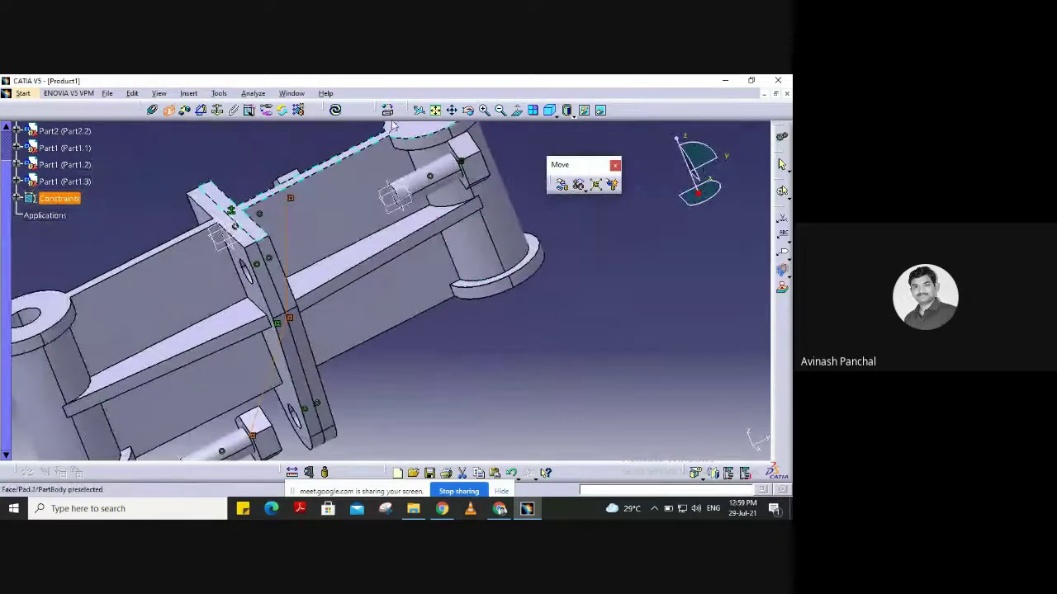
Update the assembly to seat the bolt heads against the plate, and inspect the bolts from several sides.
{"action": "left_click", "coordinate": [336, 110]}
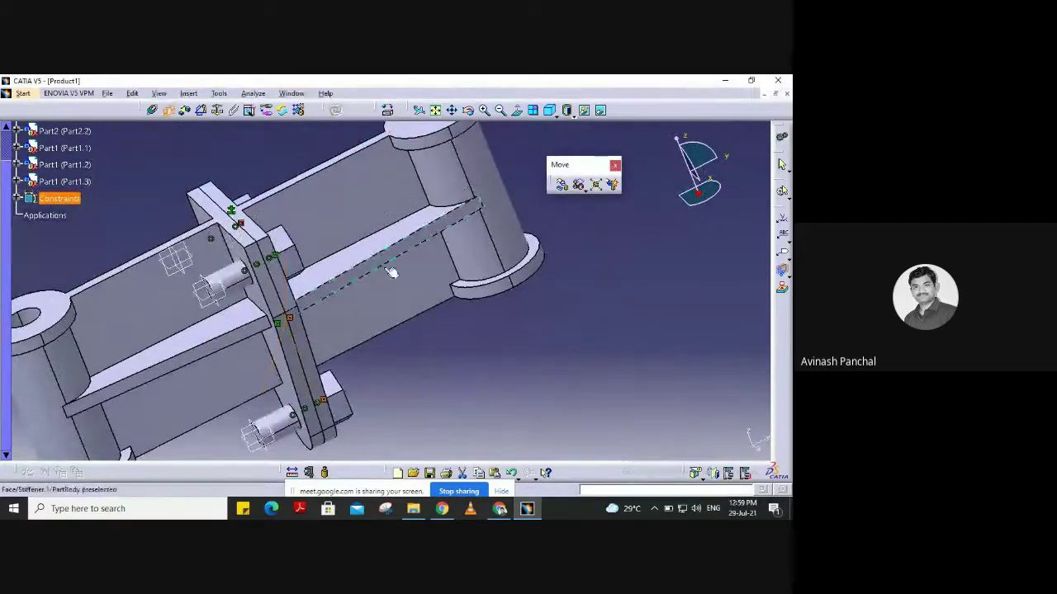
{"action": "middle_click_drag", "start_coordinate": [411, 285], "coordinate": [193, 408]}
{"action": "middle_click_drag", "start_coordinate": [194, 342], "coordinate": [635, 236]}
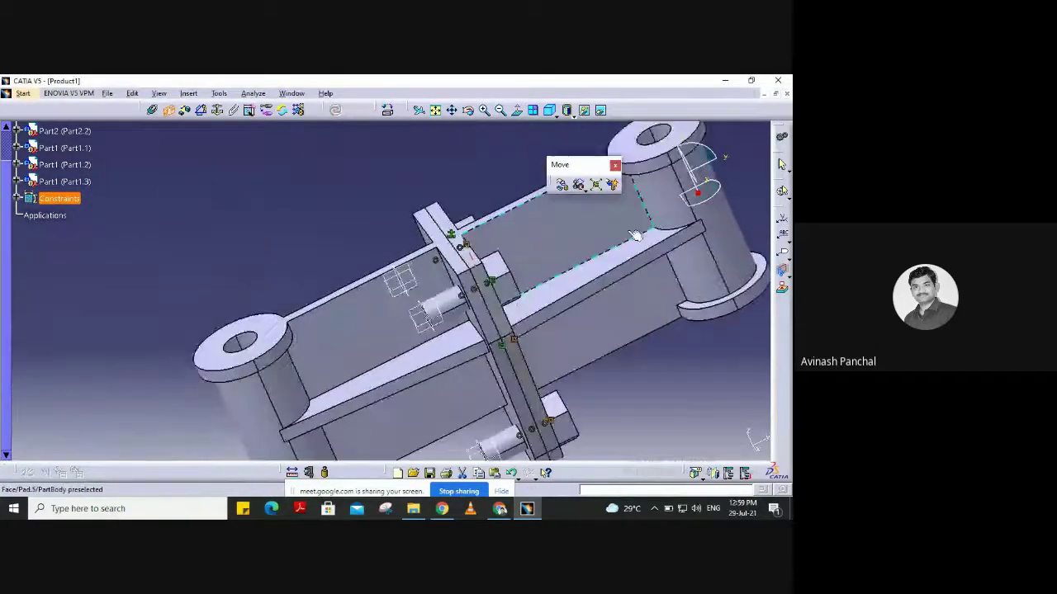
{"action": "middle_click_drag", "start_coordinate": [181, 332], "coordinate": [171, 214]}
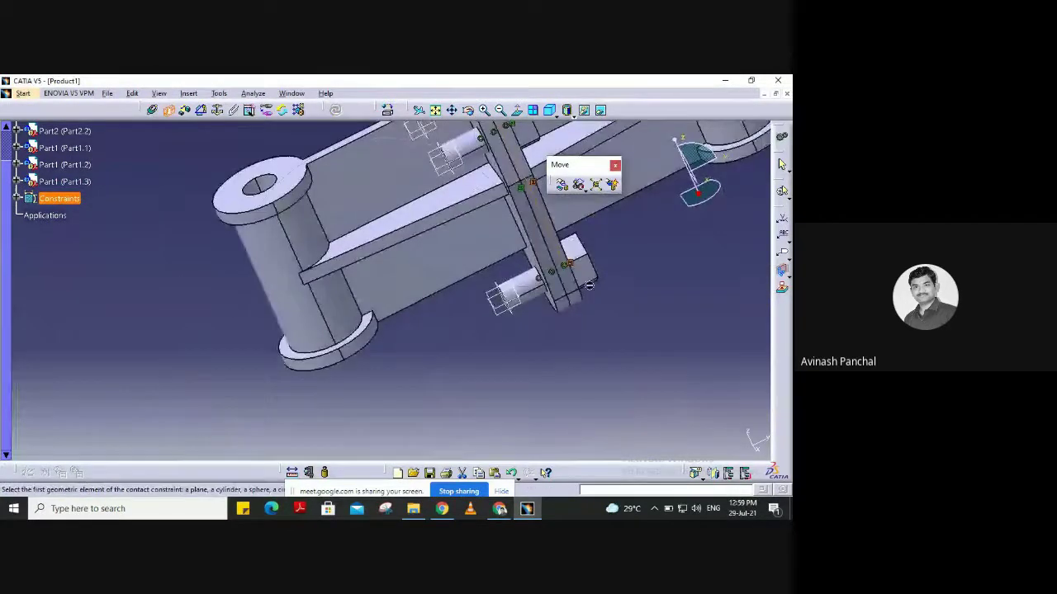
{"action": "middle_click_drag", "start_coordinate": [587, 278], "coordinate": [440, 229]}
{"action": "middle_click_drag", "start_coordinate": [561, 303], "coordinate": [413, 235]}
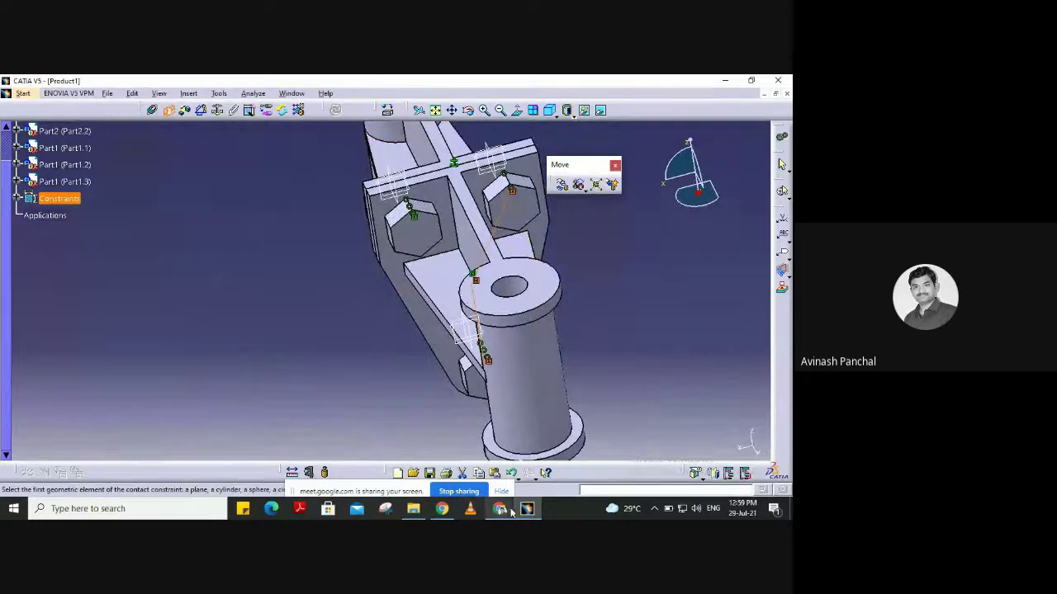
{"action": "mouse_move", "coordinate": [501, 513]}
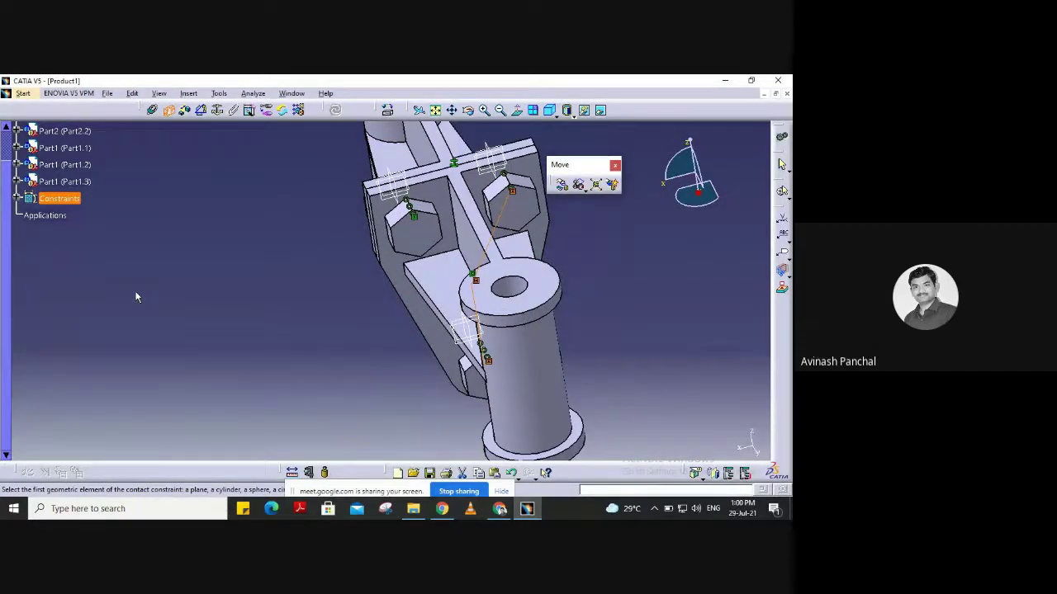
{"action": "middle_click_drag", "start_coordinate": [137, 298], "coordinate": [336, 378]}
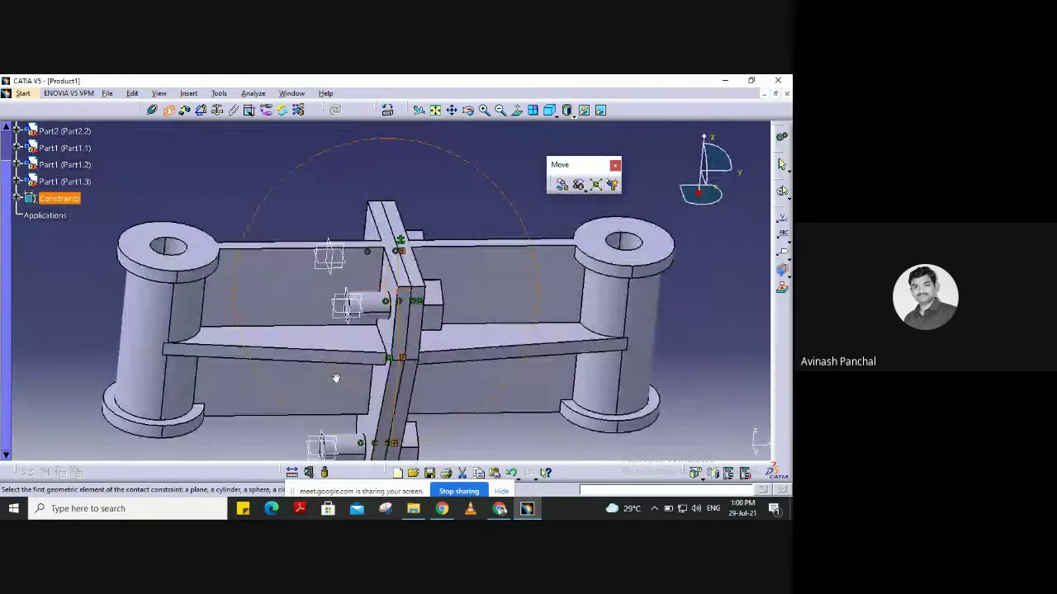
Insert the existing NUT part from the FE WORKSHOP GHR folder into Product1.
{"action": "left_click", "coordinate": [188, 93]}
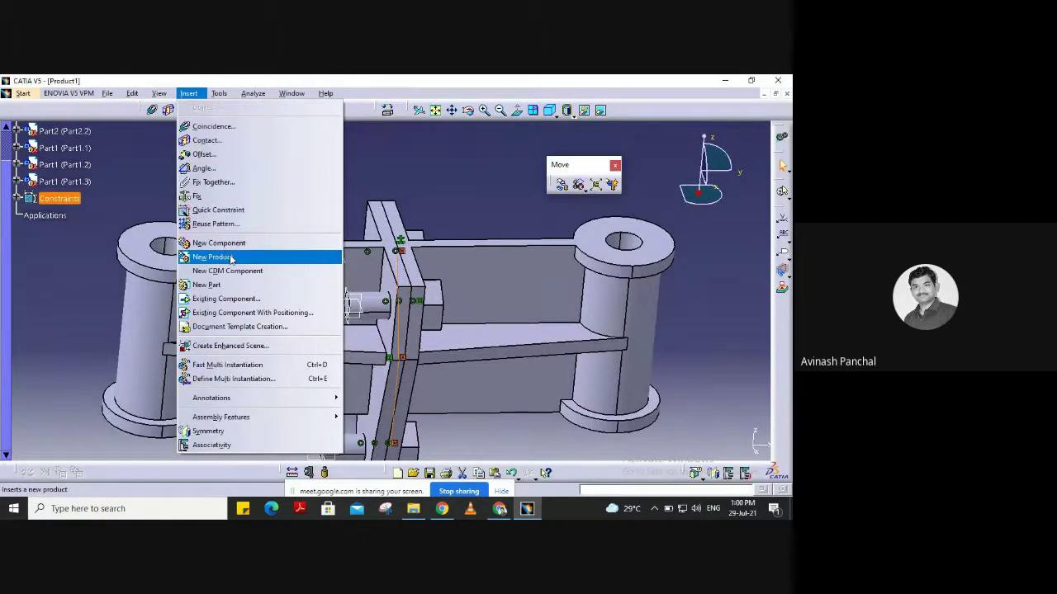
{"action": "left_click", "coordinate": [228, 300]}
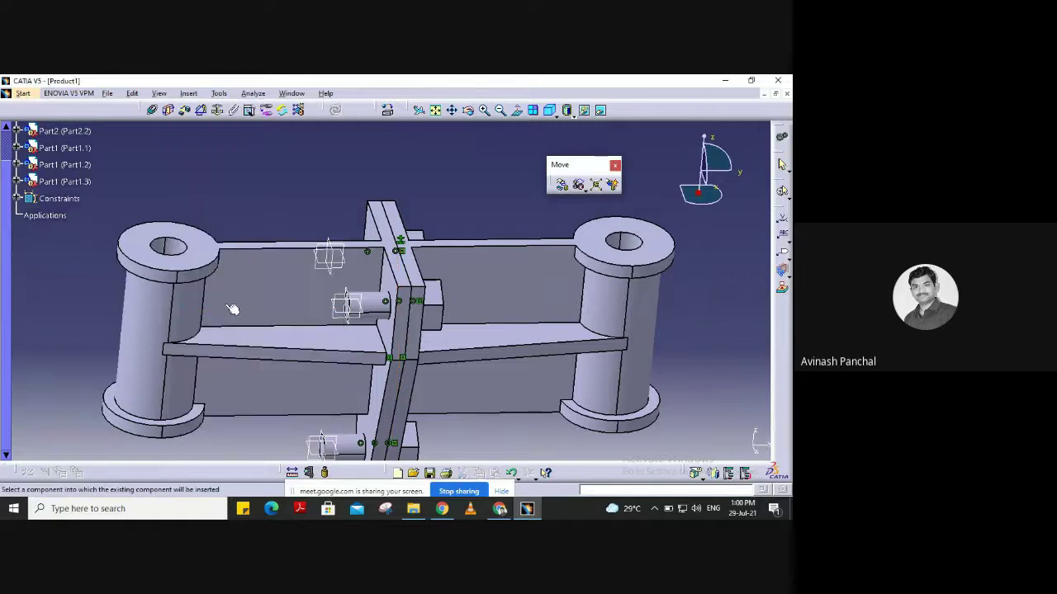
{"action": "scroll", "coordinate": [41, 157], "scroll_direction": "up", "scroll_amount": 2}
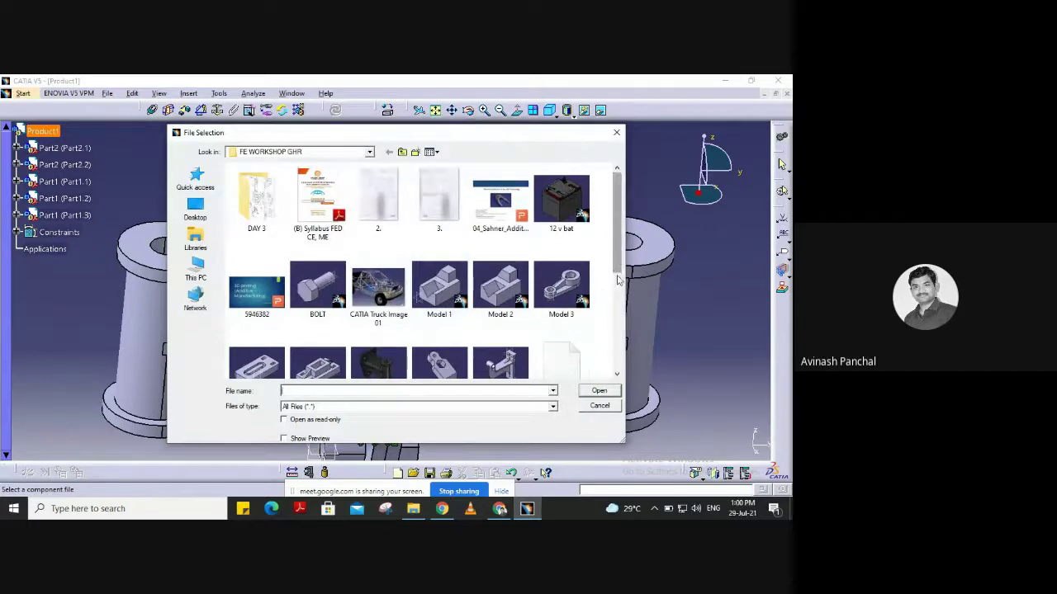
{"action": "scroll", "coordinate": [617, 281], "scroll_direction": "down", "scroll_amount": 2}
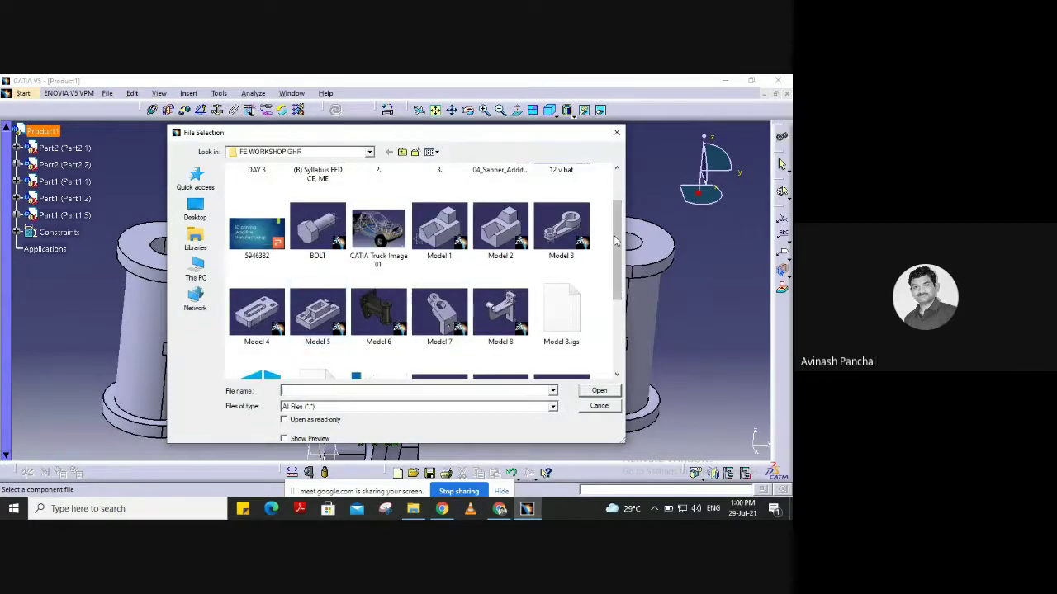
{"action": "scroll", "coordinate": [615, 241], "scroll_direction": "down", "scroll_amount": 2}
{"action": "left_click", "coordinate": [498, 330]}
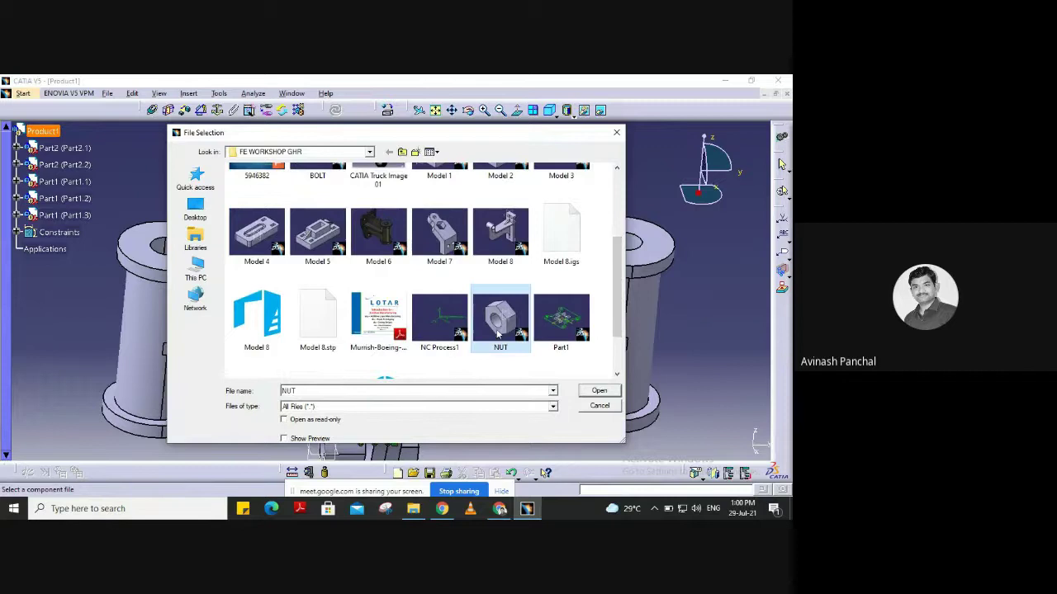
{"action": "left_click", "coordinate": [599, 392]}
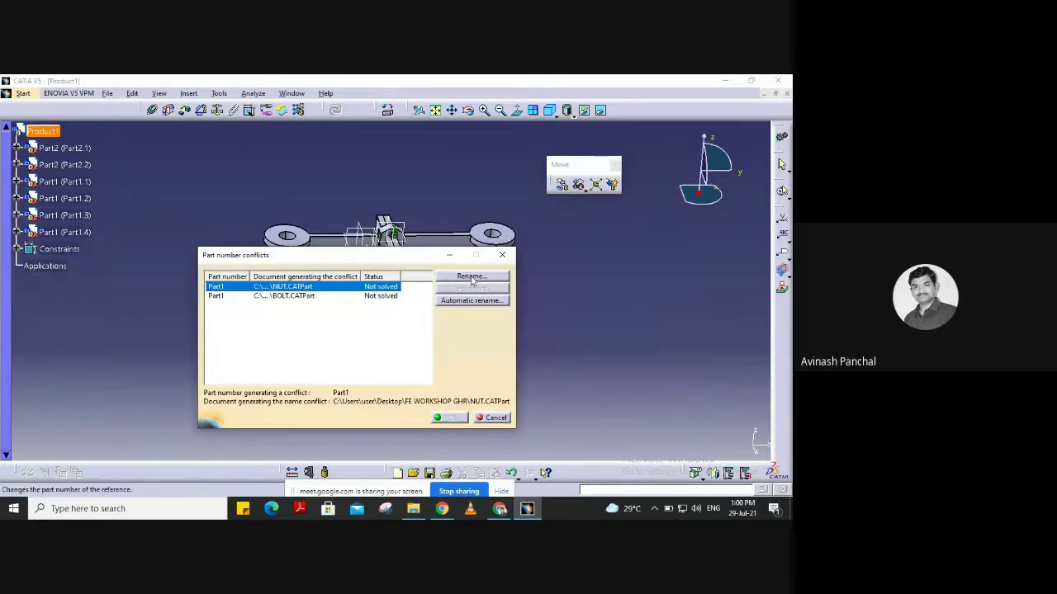
Resolve the part number conflict by renaming the nut's part number to NUT1.
{"action": "left_click_drag", "start_coordinate": [423, 262], "coordinate": [427, 203]}
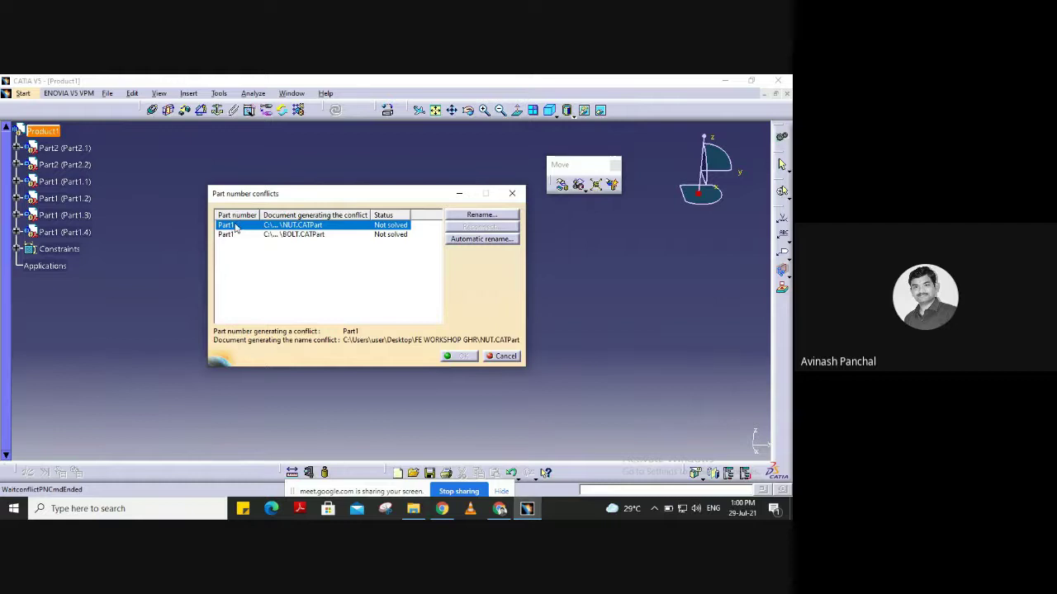
{"action": "left_click", "coordinate": [482, 215]}
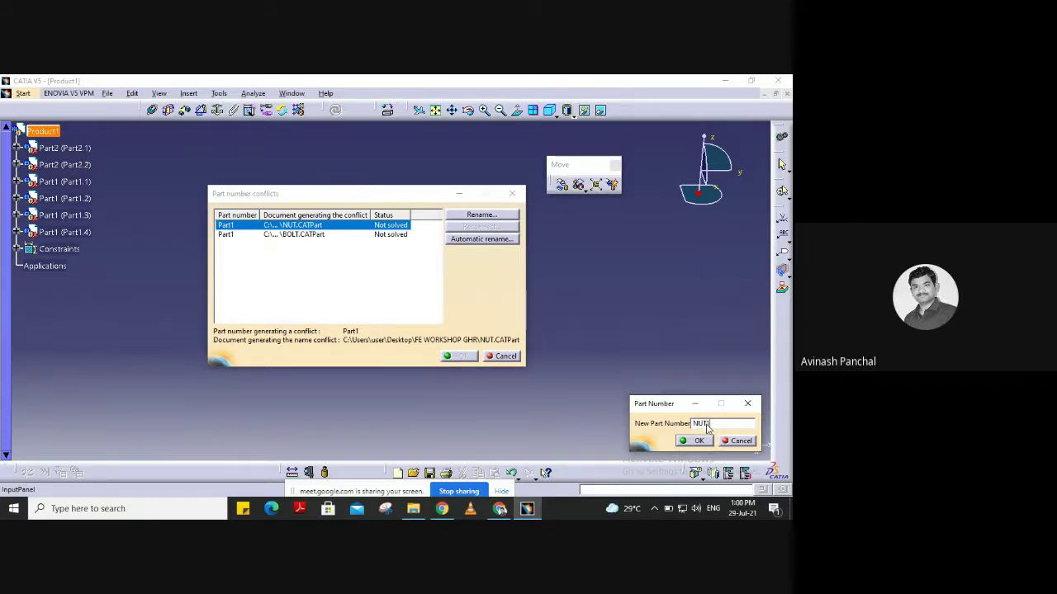
{"action": "left_click", "coordinate": [692, 441]}
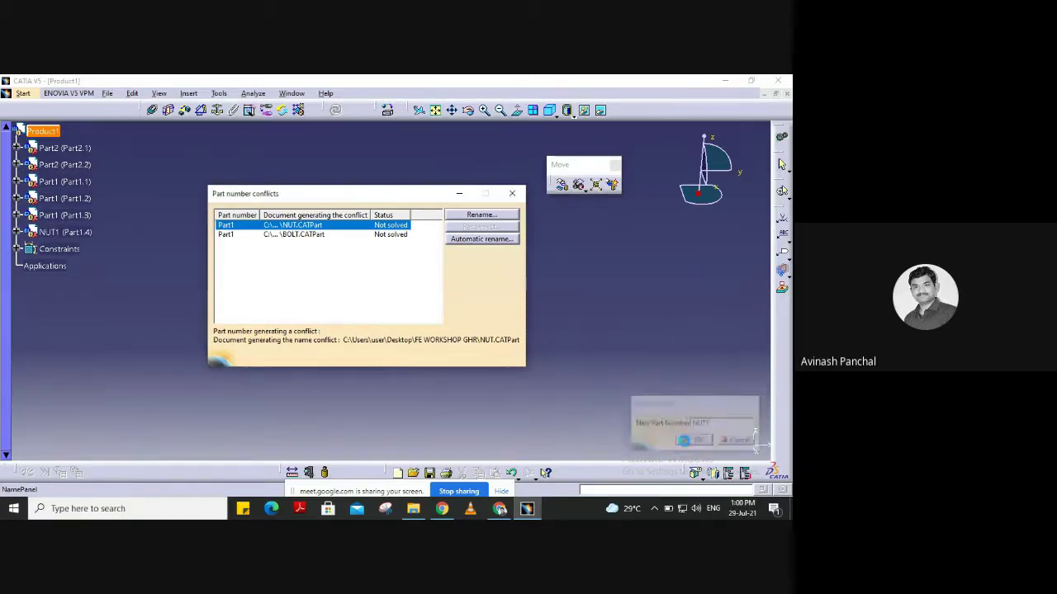
{"action": "left_click", "coordinate": [460, 355]}
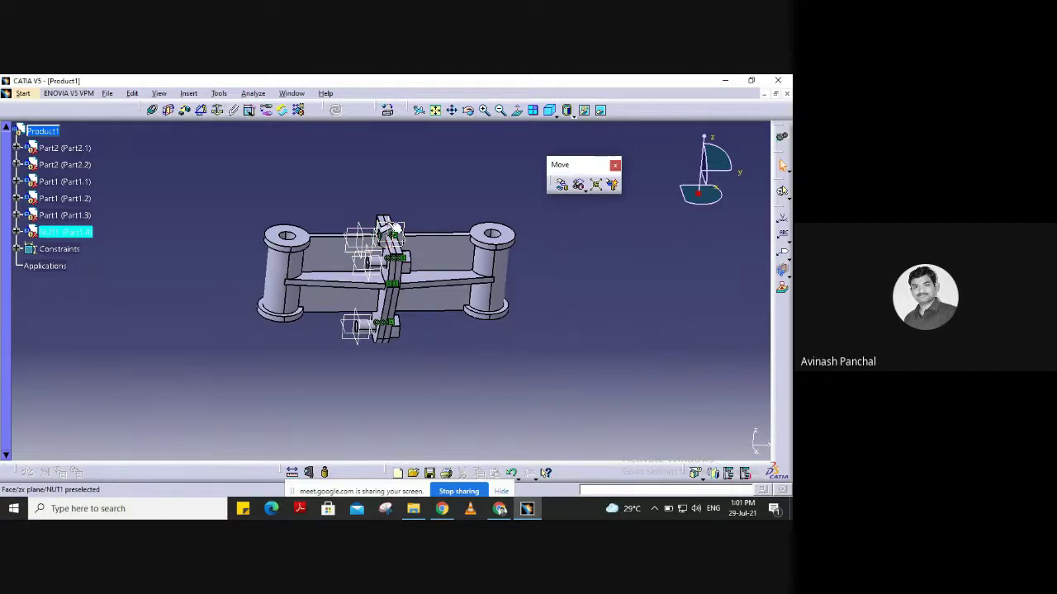
Move the nut up along the Z axis until it is clear above the bracket plates.
{"action": "middle_click_drag", "start_coordinate": [405, 239], "coordinate": [440, 263]}
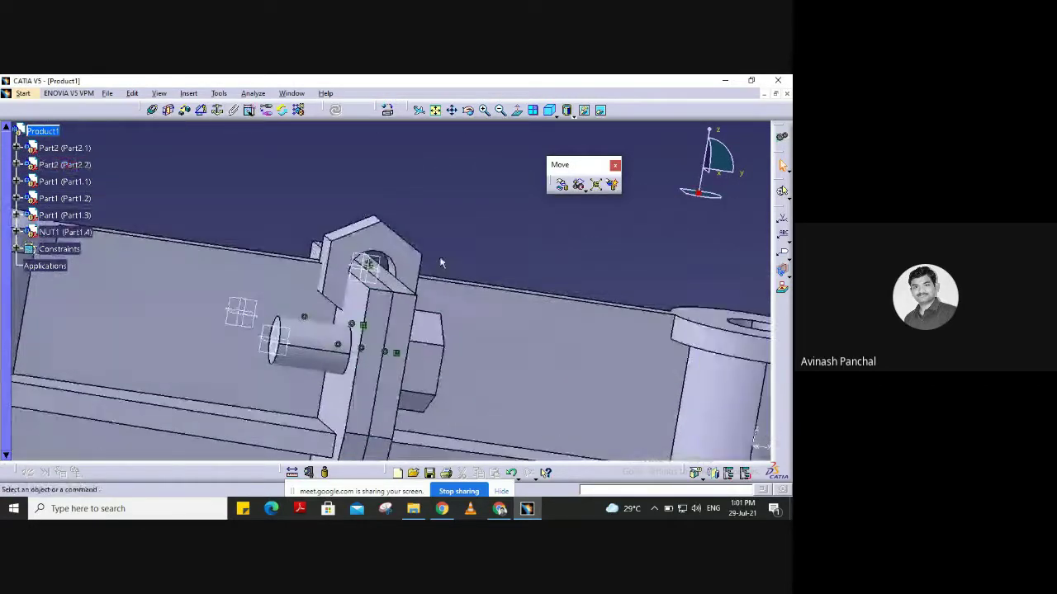
{"action": "left_click", "coordinate": [562, 185]}
{"action": "left_click", "coordinate": [653, 205]}
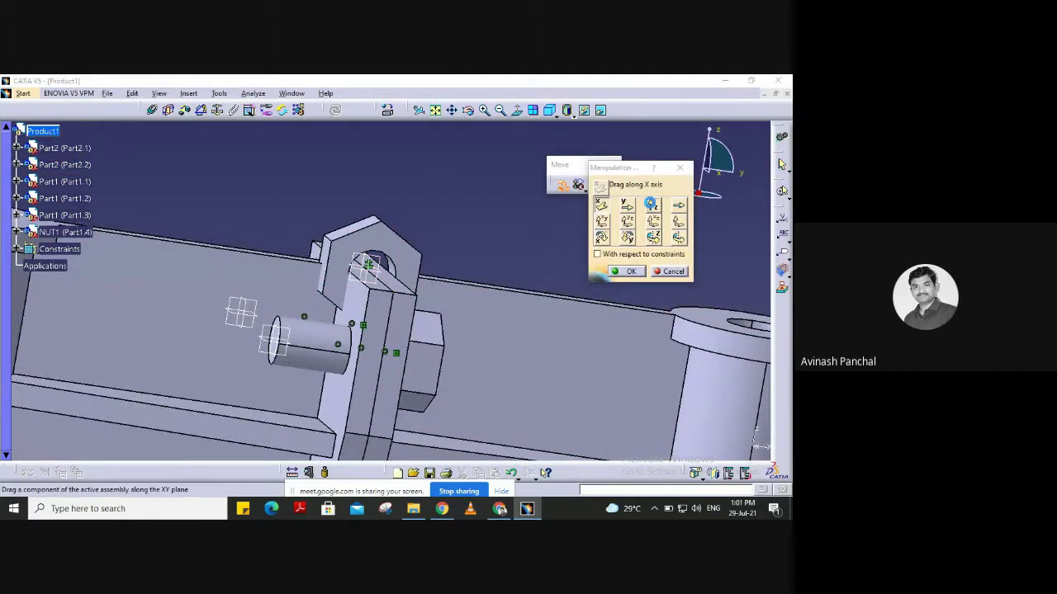
{"action": "left_click_drag", "start_coordinate": [371, 262], "coordinate": [397, 170]}
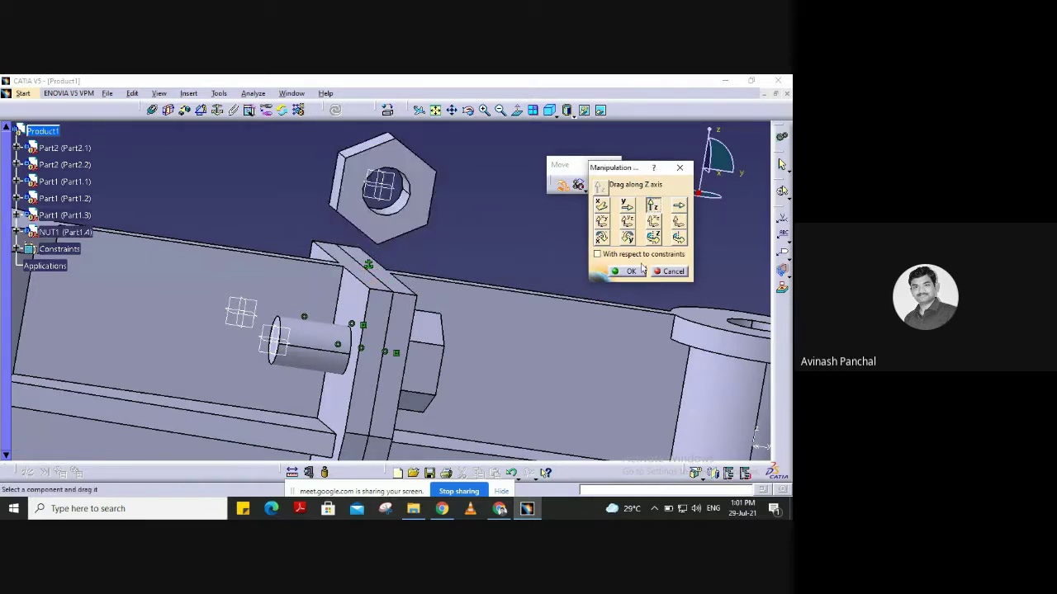
{"action": "left_click", "coordinate": [630, 273]}
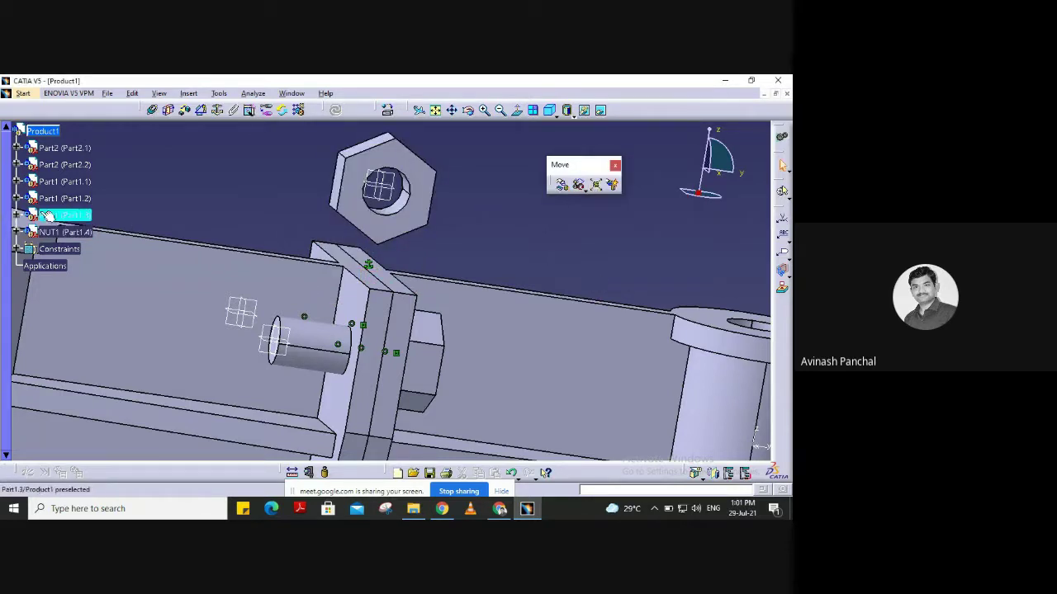
Add a coincidence constraint between the nut's hole axis and the near upper bolt's axis, and update the assembly.
{"action": "left_click", "coordinate": [153, 110]}
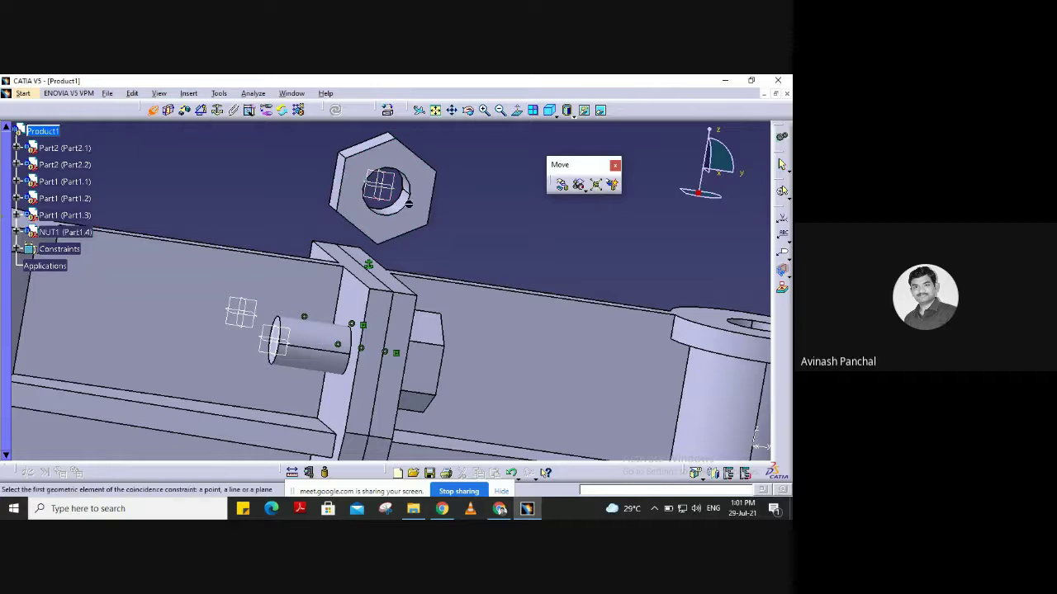
{"action": "left_click", "coordinate": [410, 200]}
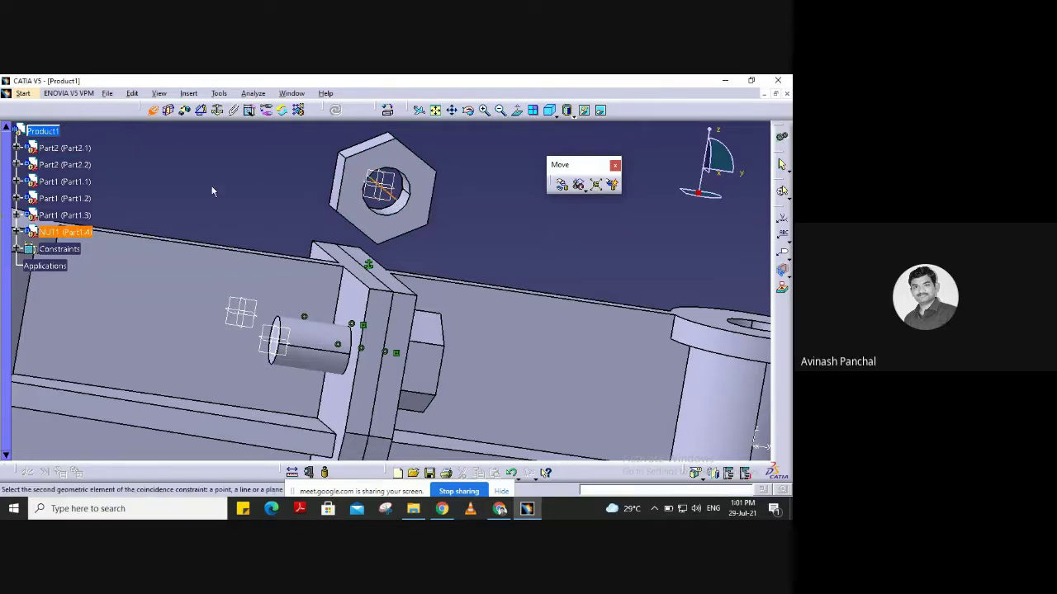
{"action": "left_click", "coordinate": [304, 340]}
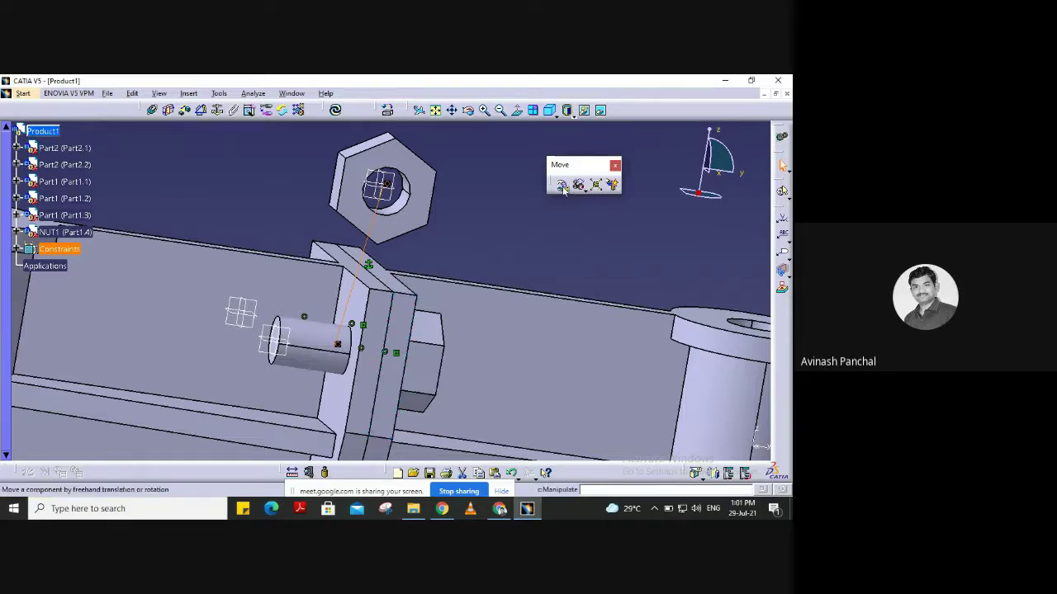
{"action": "left_click", "coordinate": [335, 110]}
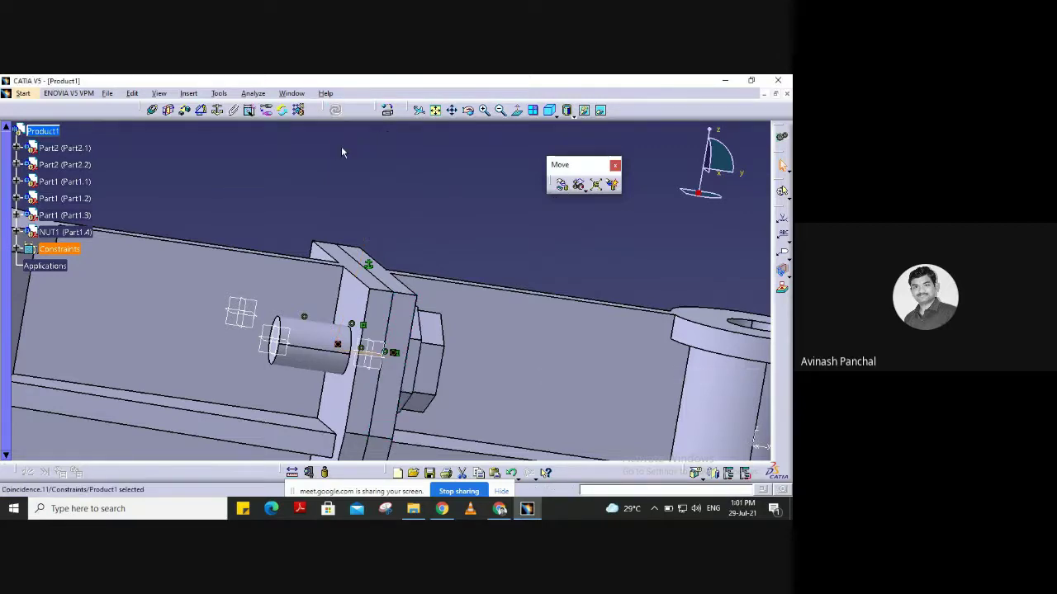
Move the nut along the Y axis away from the plates and up along the Z axis until it is clear above the bracket.
{"action": "middle_click_drag", "start_coordinate": [486, 200], "coordinate": [488, 183]}
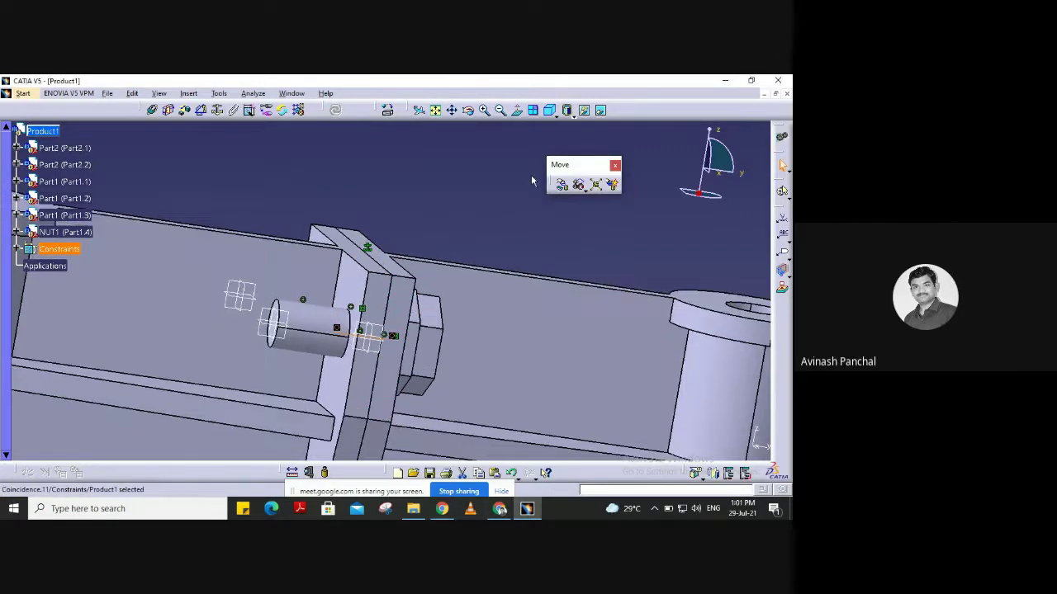
{"action": "left_click", "coordinate": [561, 185]}
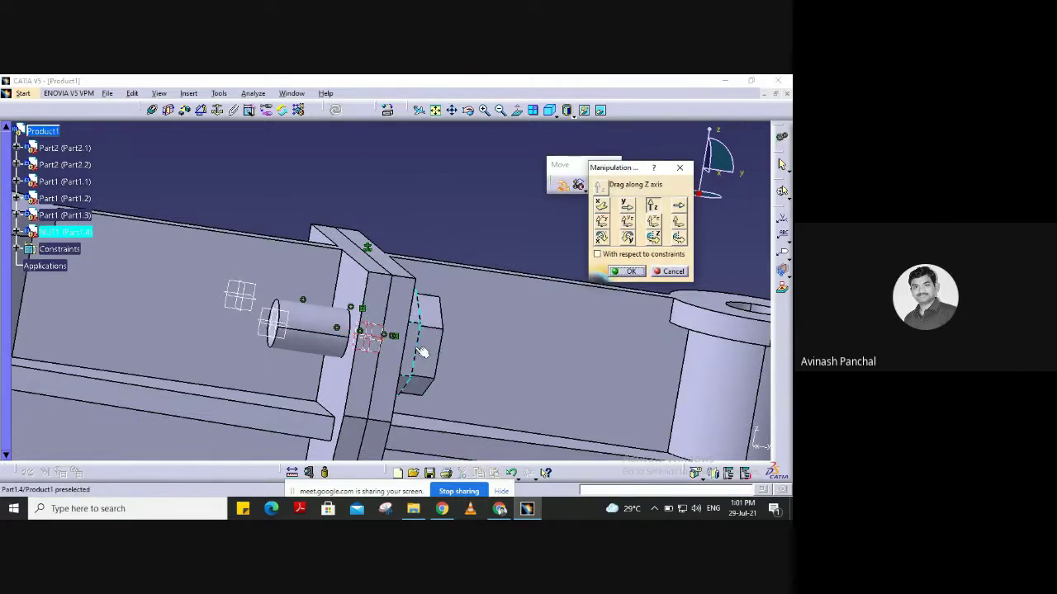
{"action": "mouse_move", "coordinate": [466, 350]}
{"action": "left_mouse_down"}
{"action": "mouse_move", "coordinate": [488, 243]}
{"action": "mouse_move", "coordinate": [460, 339]}
{"action": "left_mouse_up"}
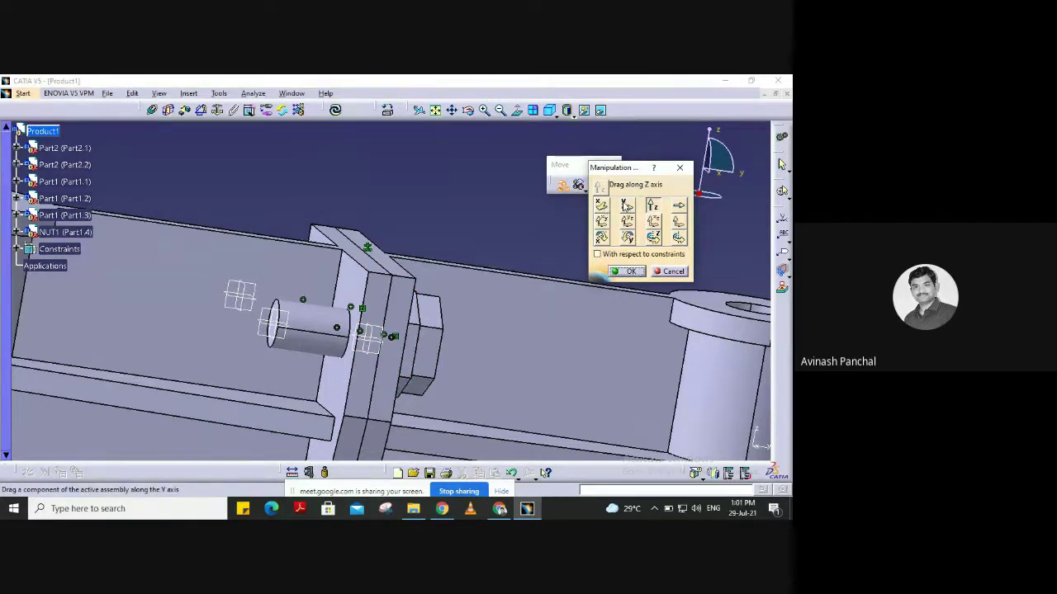
{"action": "left_click", "coordinate": [626, 205]}
{"action": "left_click_drag", "start_coordinate": [423, 343], "coordinate": [587, 363]}
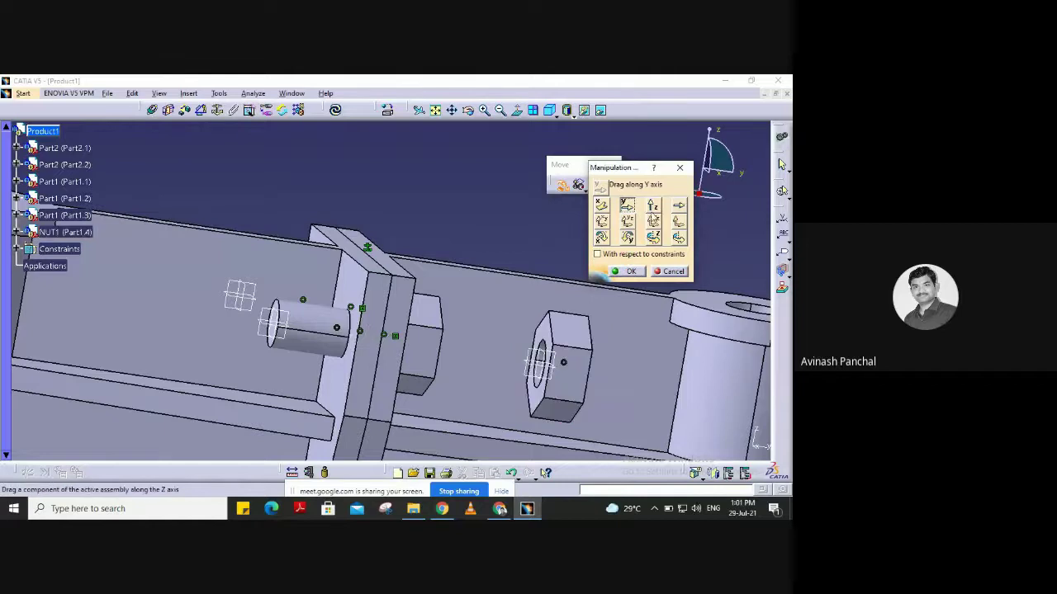
{"action": "left_click", "coordinate": [652, 205]}
{"action": "left_click_drag", "start_coordinate": [562, 364], "coordinate": [570, 157]}
{"action": "middle_click_drag", "start_coordinate": [570, 157], "coordinate": [278, 261]}
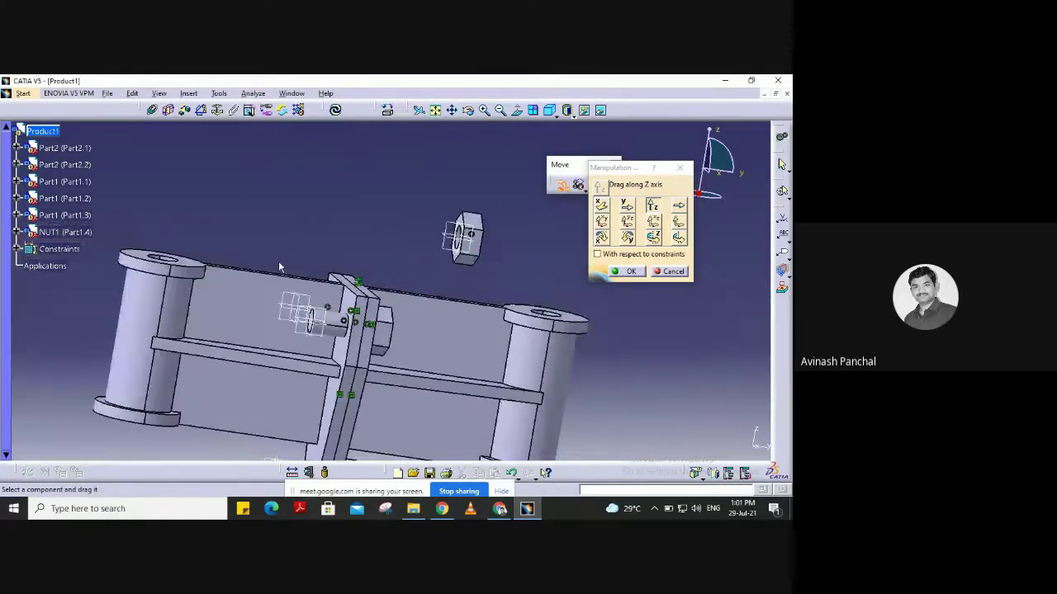
{"action": "left_click", "coordinate": [625, 271]}
Paste two more copies of the NUT1 part into Product1.
{"action": "middle_click_drag", "start_coordinate": [537, 261], "coordinate": [247, 248]}
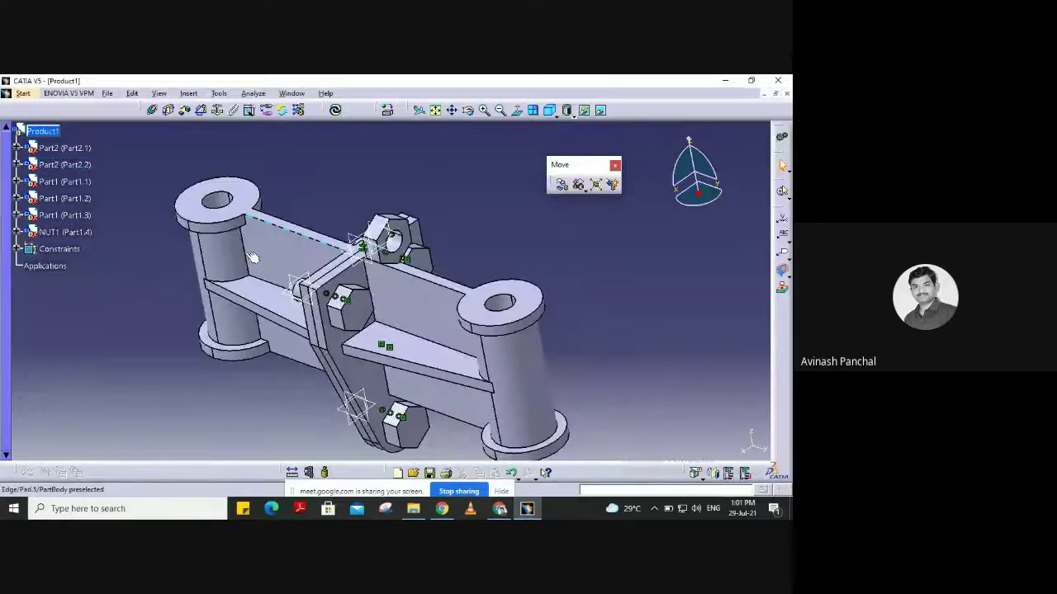
{"action": "left_click", "coordinate": [91, 289]}
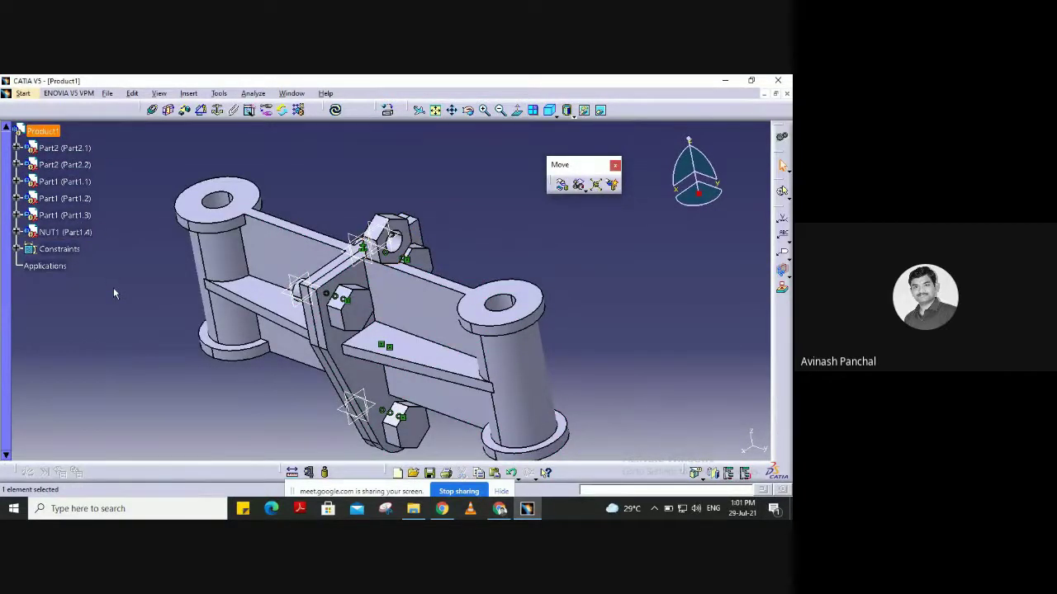
{"action": "key", "text": "ctrl+v"}
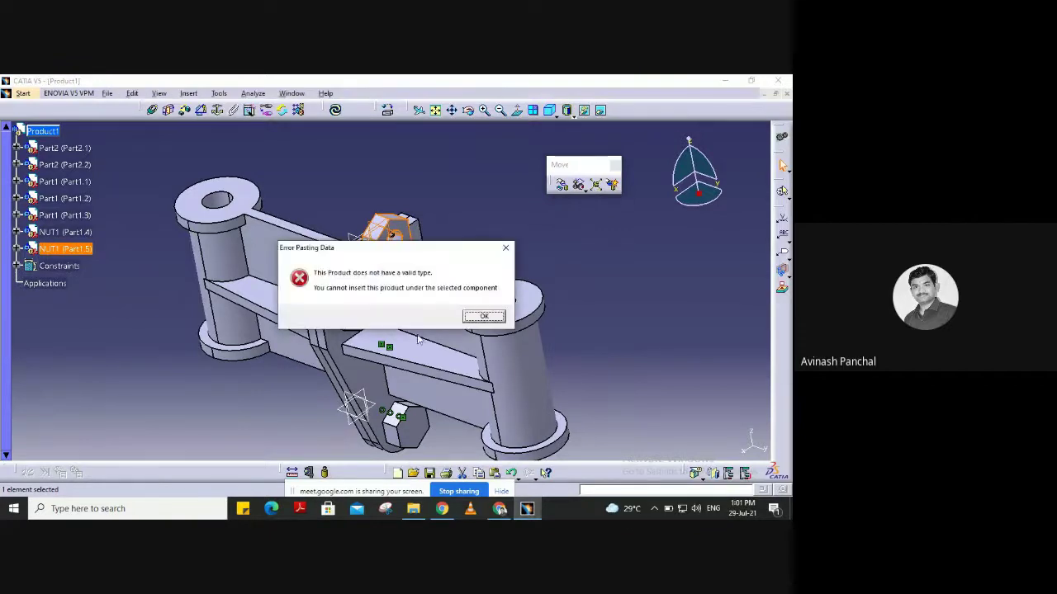
{"action": "left_click", "coordinate": [477, 318]}
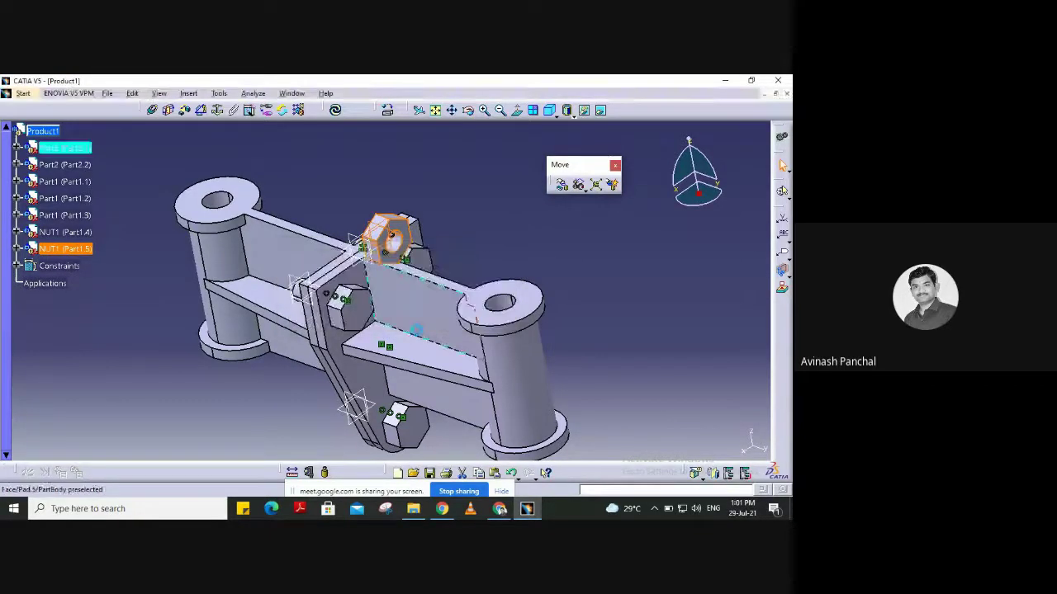
{"action": "left_click", "coordinate": [60, 133]}
{"action": "key", "text": "ctrl+v"}
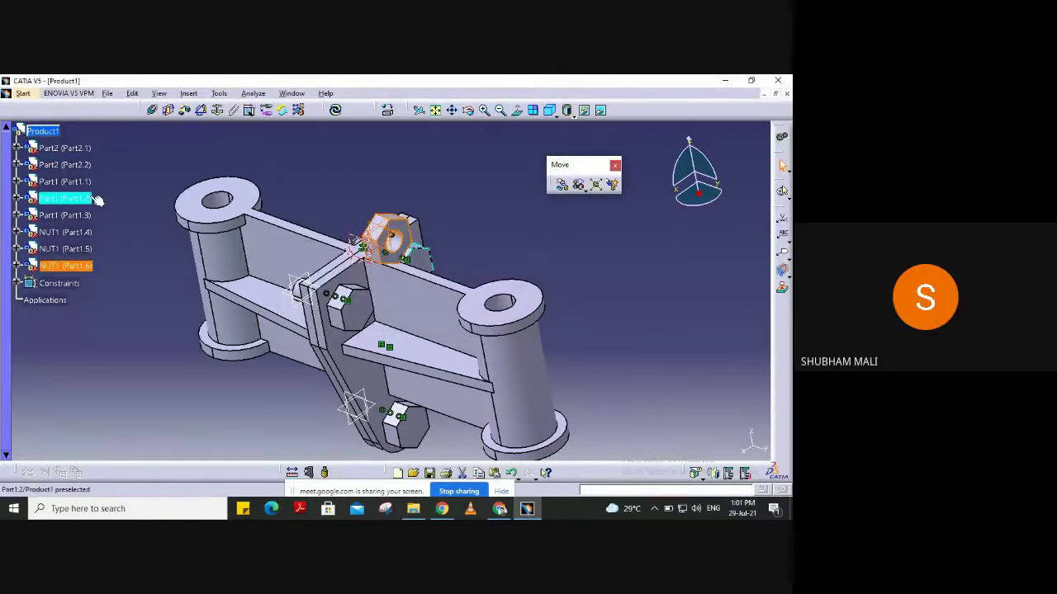
{"action": "left_click", "coordinate": [487, 232]}
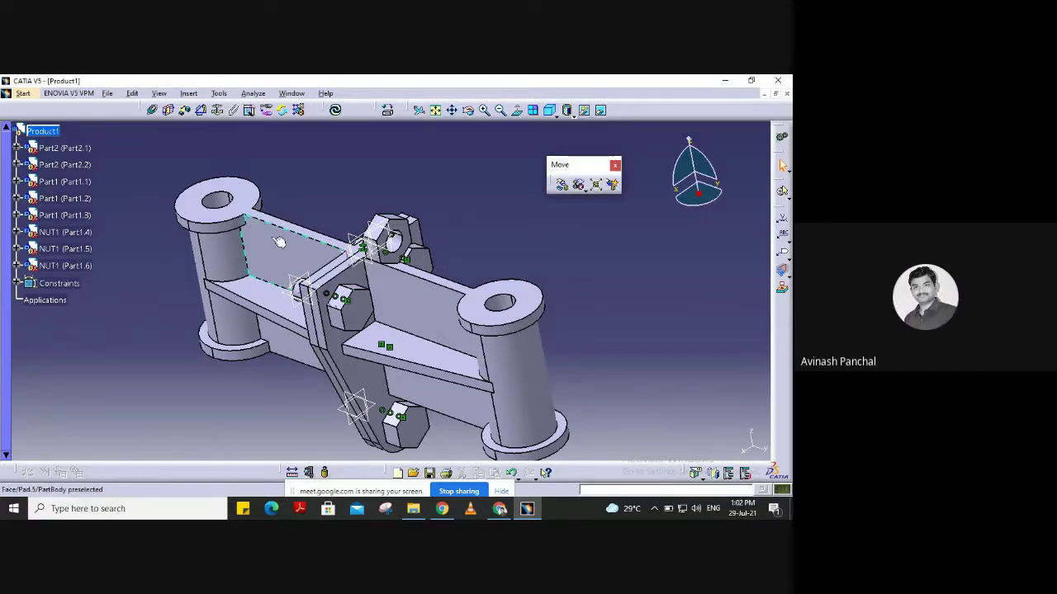
Spread the three overlapping nuts apart along the Y axis so that each one stands separately above the brackets.
{"action": "middle_click_drag", "start_coordinate": [141, 245], "coordinate": [309, 283]}
{"action": "middle_click_drag", "start_coordinate": [404, 239], "coordinate": [422, 301]}
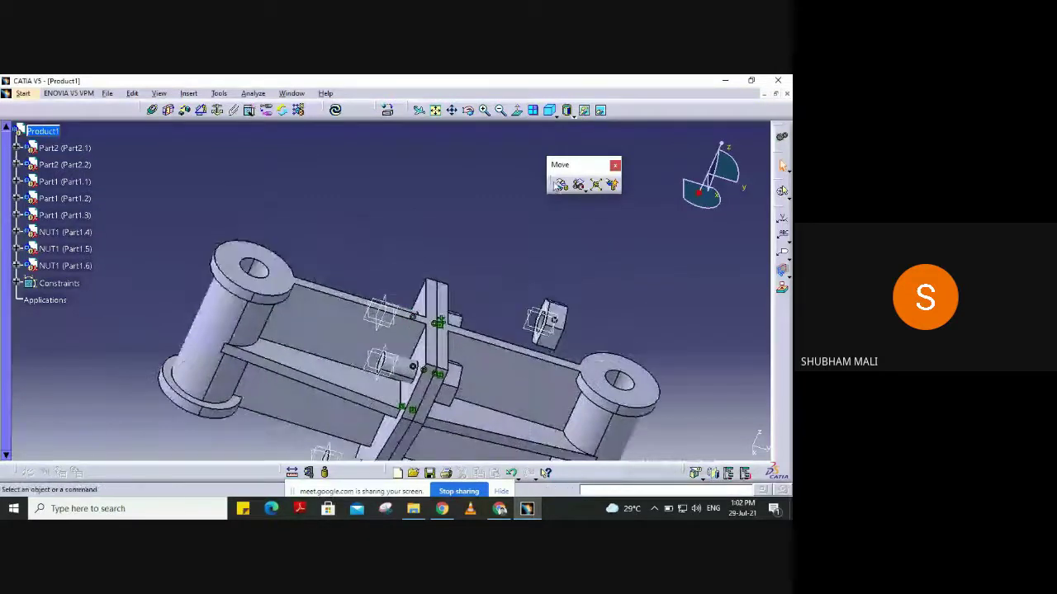
{"action": "left_click", "coordinate": [566, 189]}
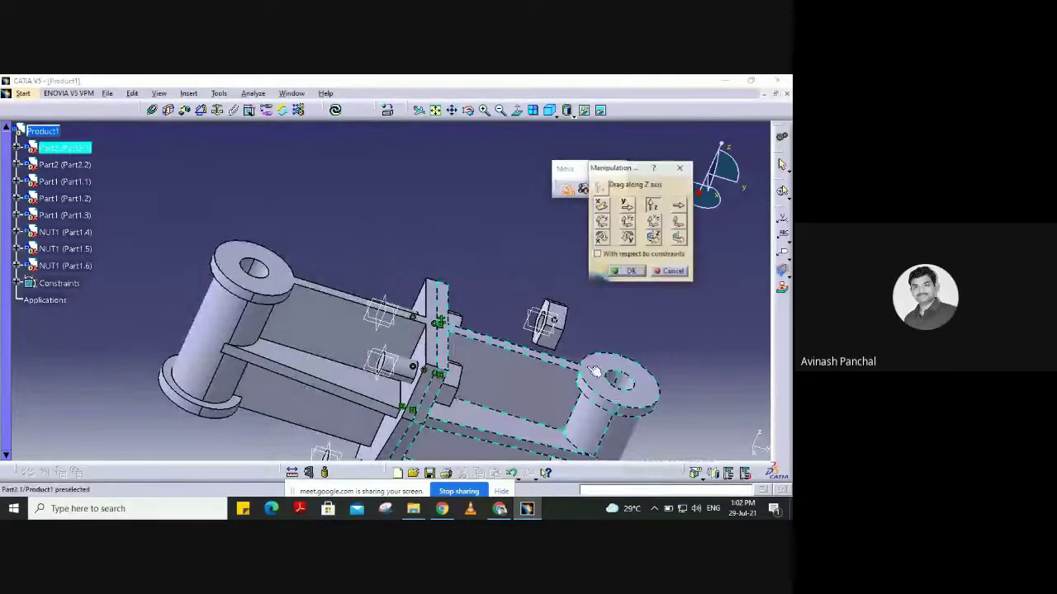
{"action": "left_click", "coordinate": [627, 207]}
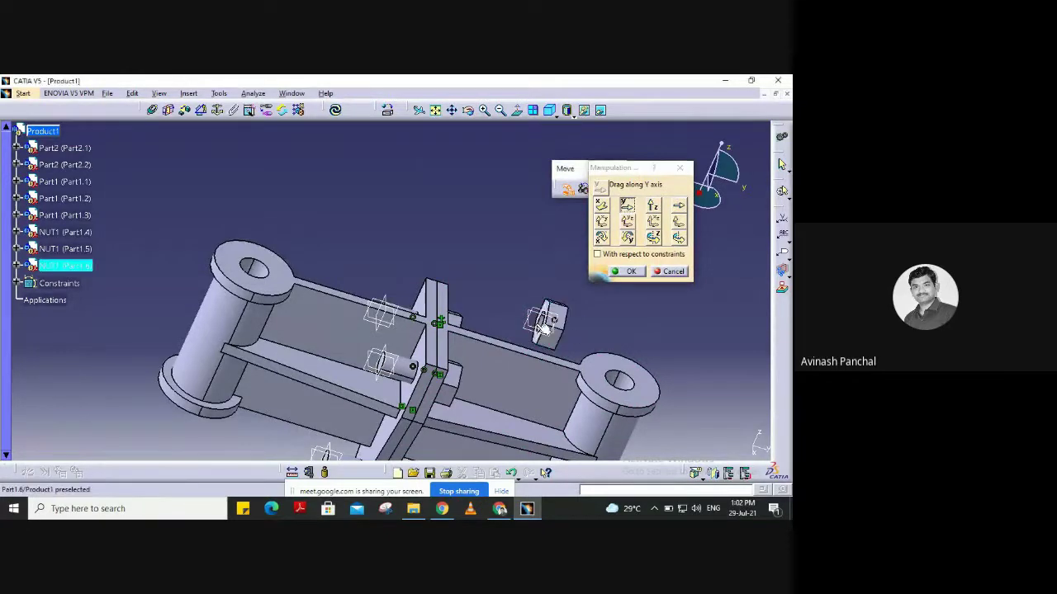
{"action": "left_click_drag", "start_coordinate": [547, 332], "coordinate": [451, 306]}
{"action": "left_click_drag", "start_coordinate": [570, 337], "coordinate": [528, 338]}
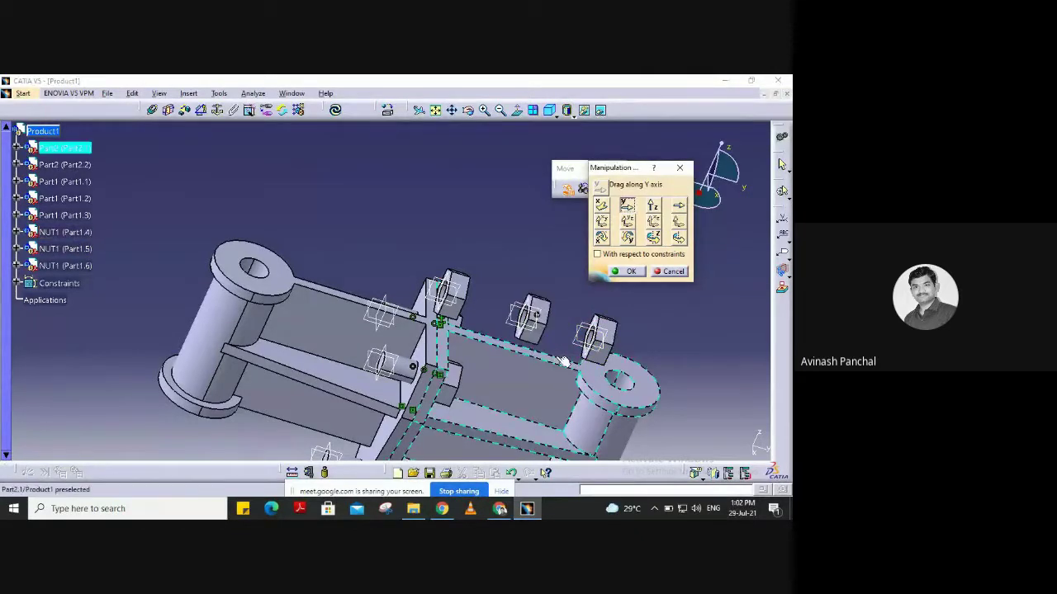
{"action": "left_click", "coordinate": [619, 271]}
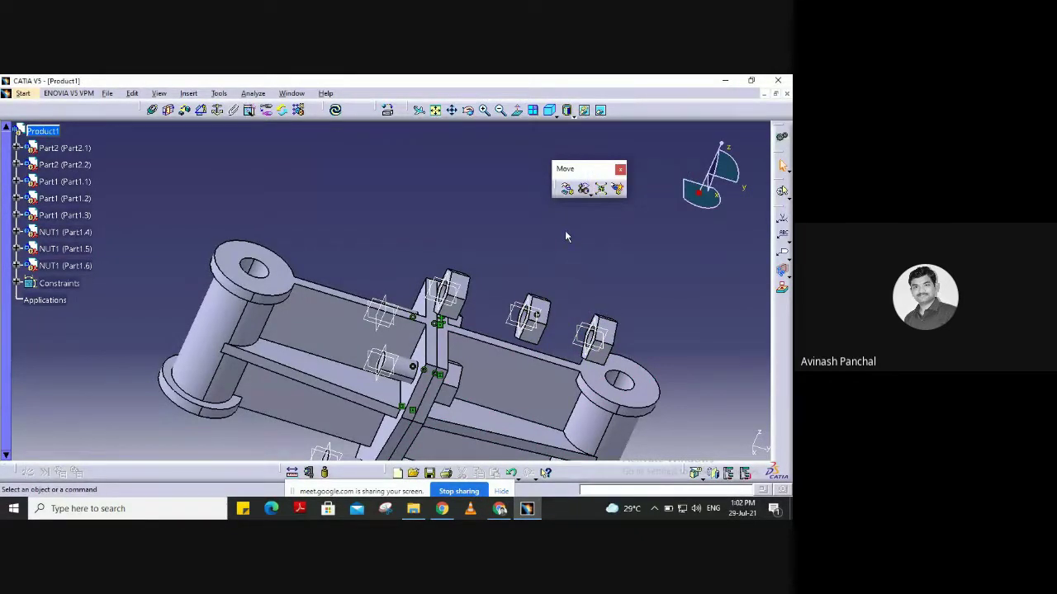
Add a coincidence constraint between the hole axis of the nut nearest the plates, NUT1 (Part1.6), and the far upper bolt's axis.
{"action": "middle_click_drag", "start_coordinate": [518, 245], "coordinate": [521, 199]}
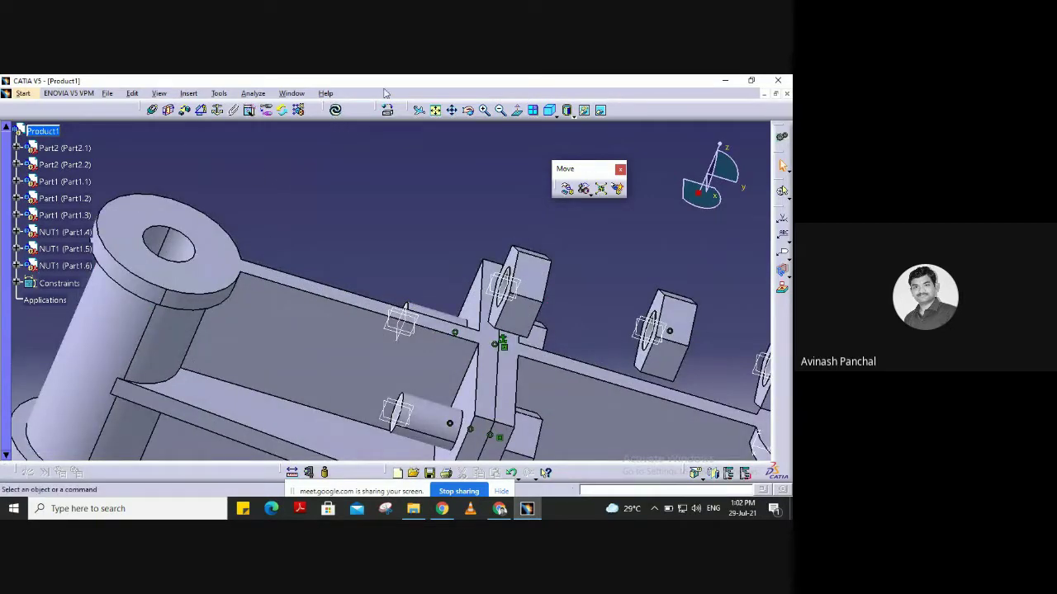
{"action": "left_click", "coordinate": [169, 111]}
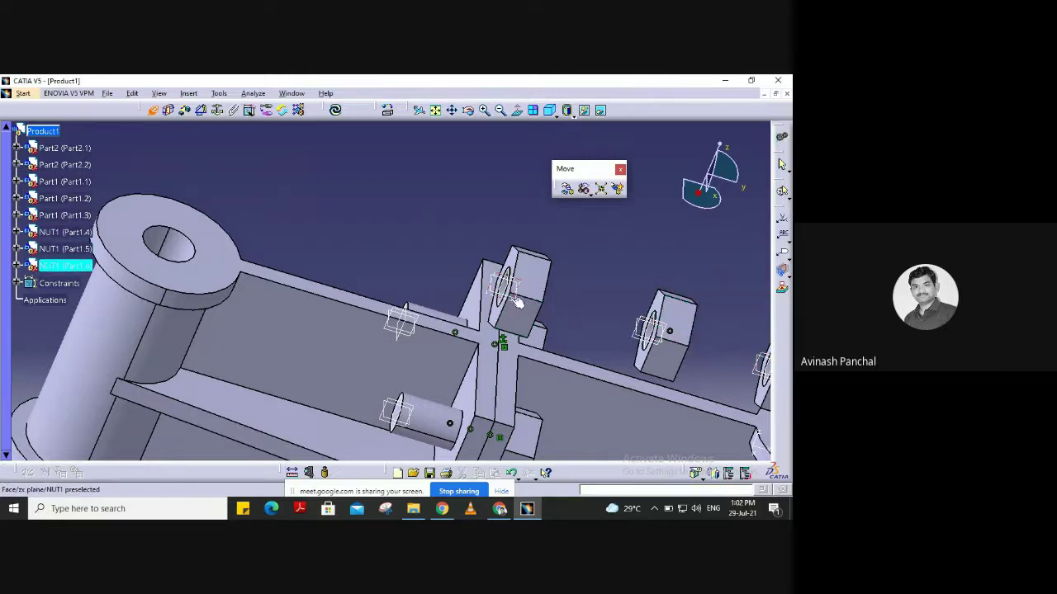
{"action": "middle_click_drag", "start_coordinate": [472, 287], "coordinate": [434, 230]}
{"action": "middle_click", "coordinate": [318, 158]}
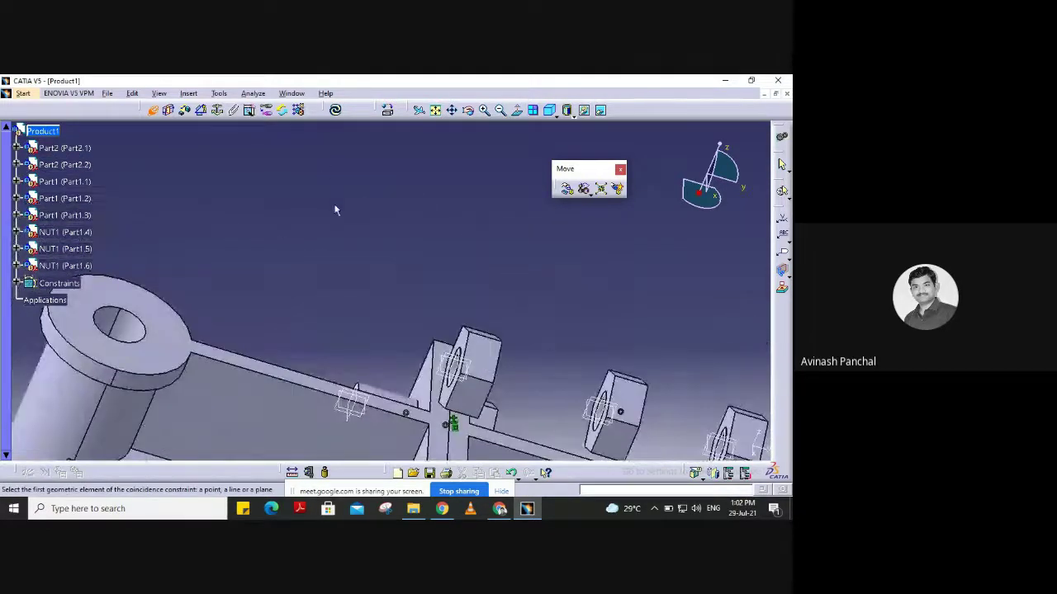
{"action": "middle_click_drag", "start_coordinate": [335, 210], "coordinate": [309, 242]}
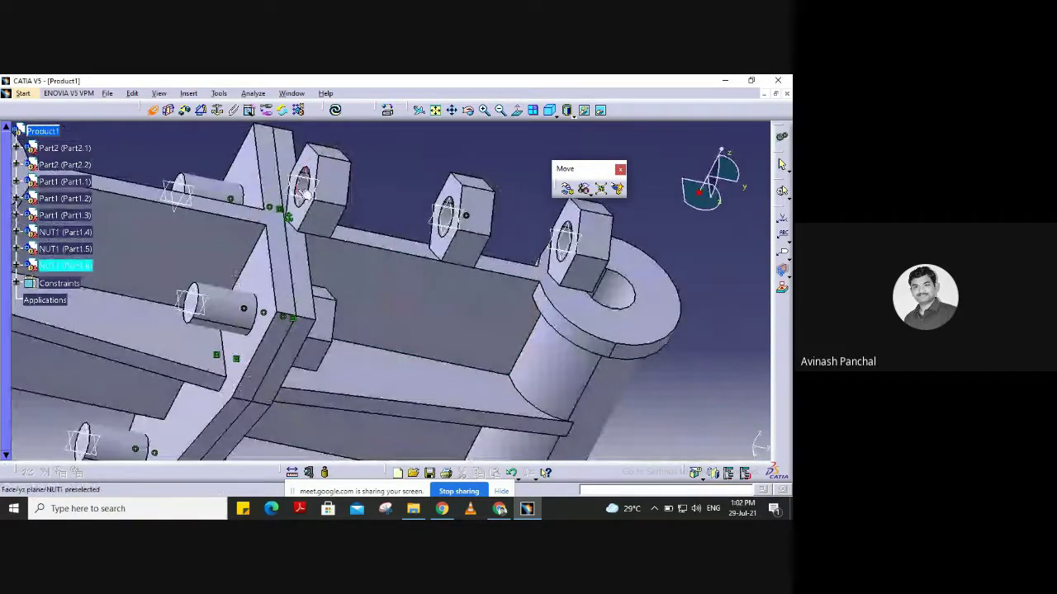
{"action": "left_click", "coordinate": [306, 192]}
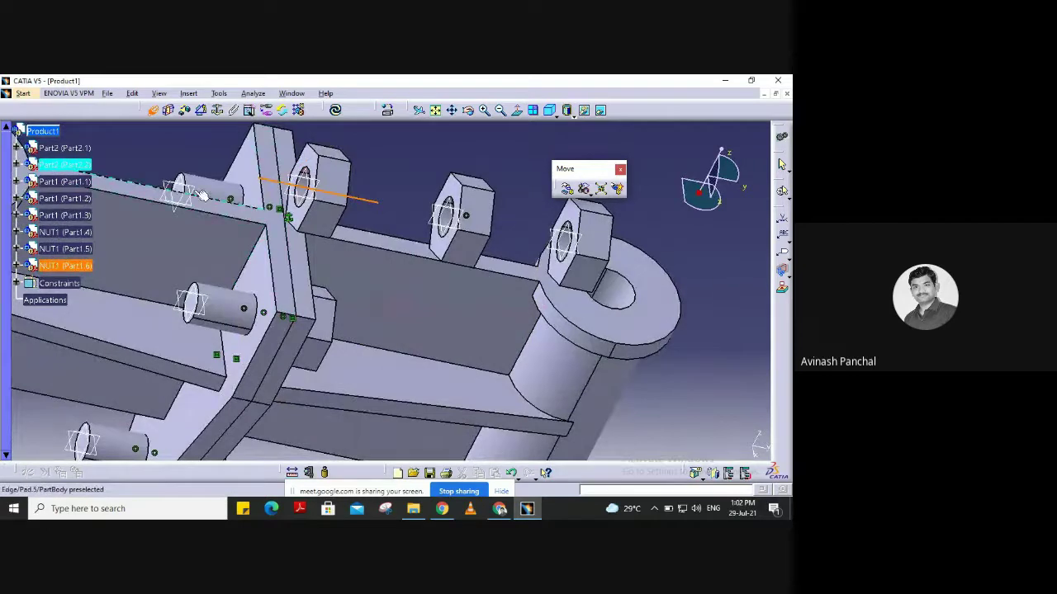
{"action": "middle_click_drag", "start_coordinate": [210, 191], "coordinate": [459, 230]}
{"action": "scroll", "coordinate": [285, 176], "scroll_direction": "down", "scroll_amount": 1}
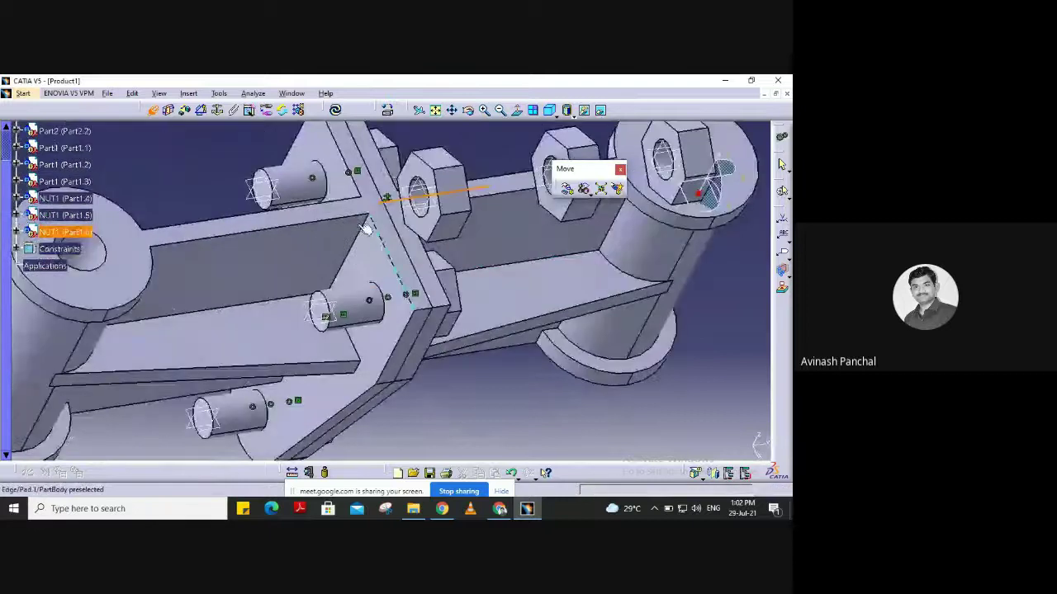
{"action": "left_click", "coordinate": [314, 196]}
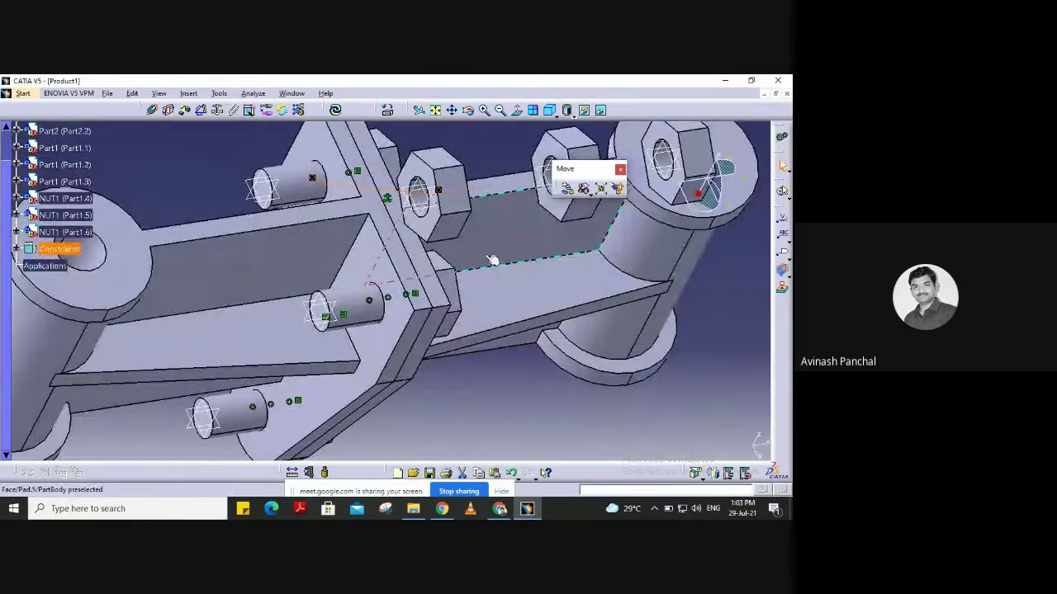
Add a coincidence constraint between the hole axis of the outermost nut, NUT1 (Part1.5), and the lower bolt's axis.
{"action": "middle_click_drag", "start_coordinate": [492, 261], "coordinate": [376, 256]}
{"action": "left_click", "coordinate": [155, 111]}
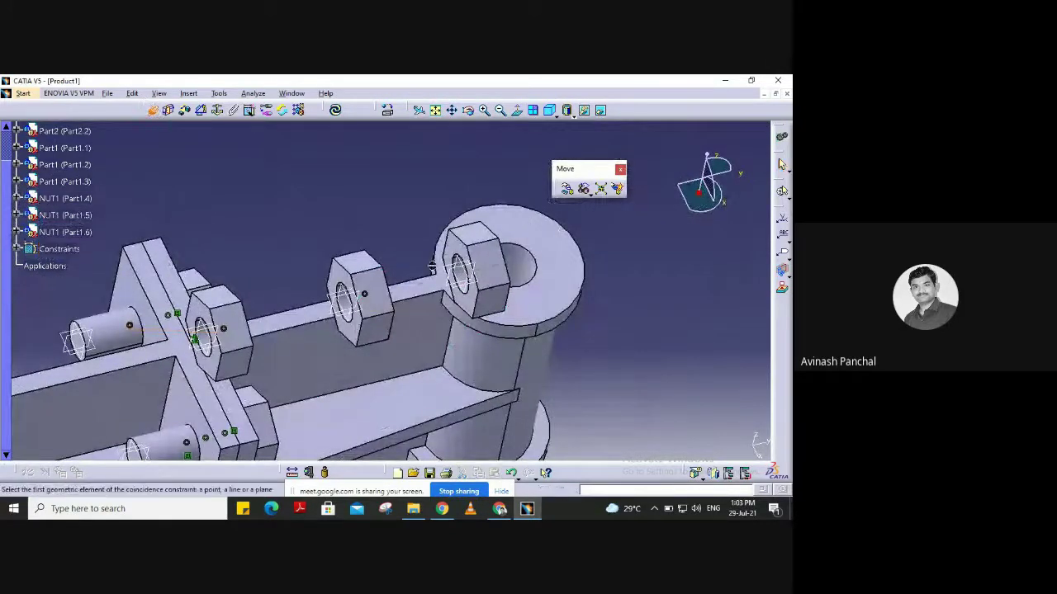
{"action": "left_click", "coordinate": [462, 279]}
{"action": "middle_click_drag", "start_coordinate": [295, 382], "coordinate": [470, 142]}
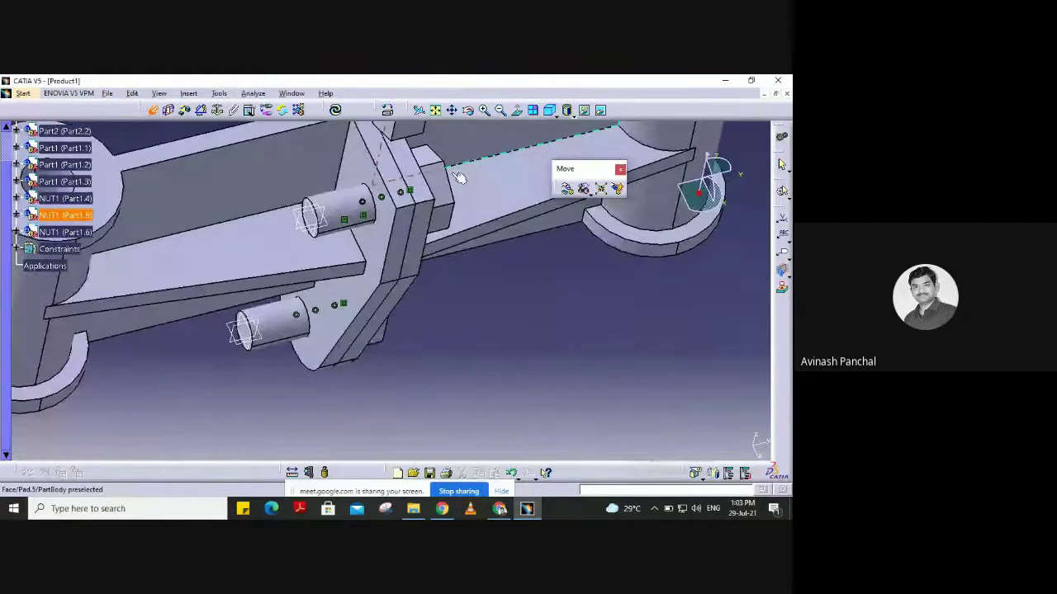
{"action": "left_click", "coordinate": [278, 328]}
Add a contact constraint between the flat face of the middle nut, NUT1 (Part1.4), and the bracket plate's outer face around the bolts.
{"action": "middle_click_drag", "start_coordinate": [421, 309], "coordinate": [388, 498]}
{"action": "middle_click_drag", "start_coordinate": [535, 331], "coordinate": [559, 309]}
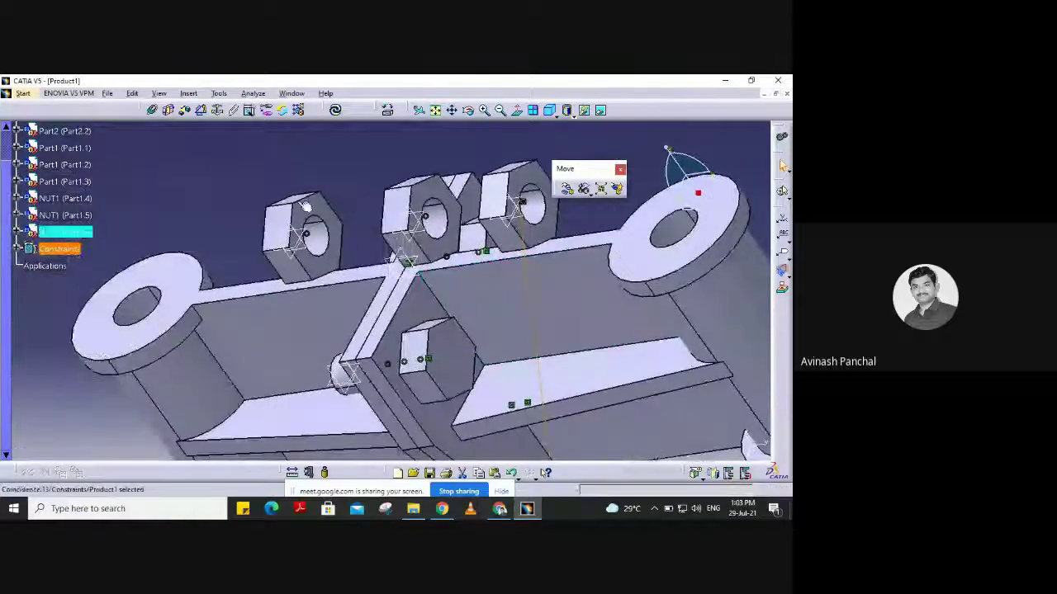
{"action": "left_click", "coordinate": [168, 109]}
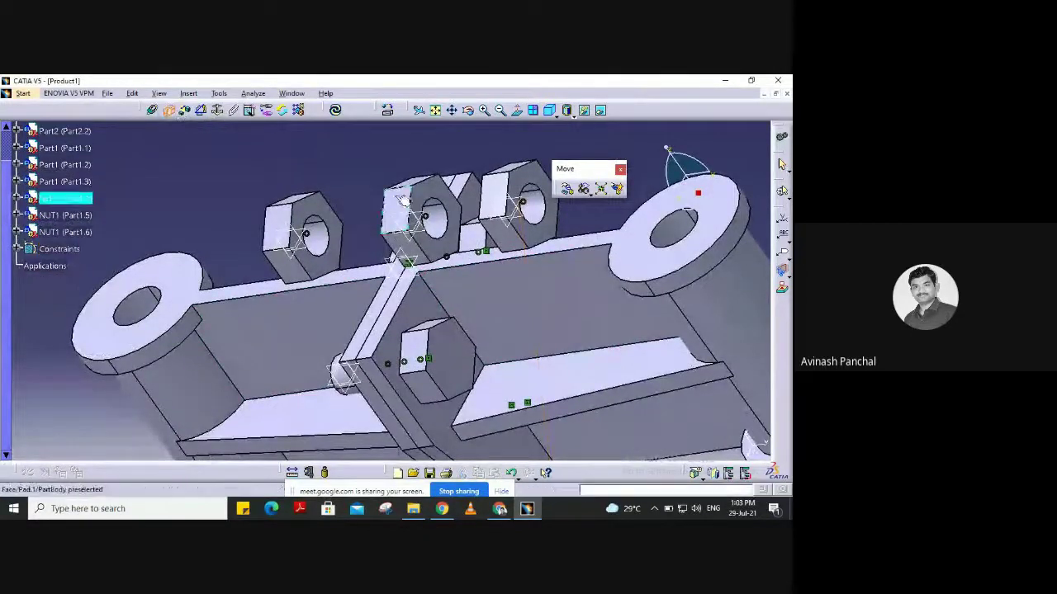
{"action": "middle_click_drag", "start_coordinate": [308, 352], "coordinate": [489, 307]}
{"action": "left_click", "coordinate": [352, 382]}
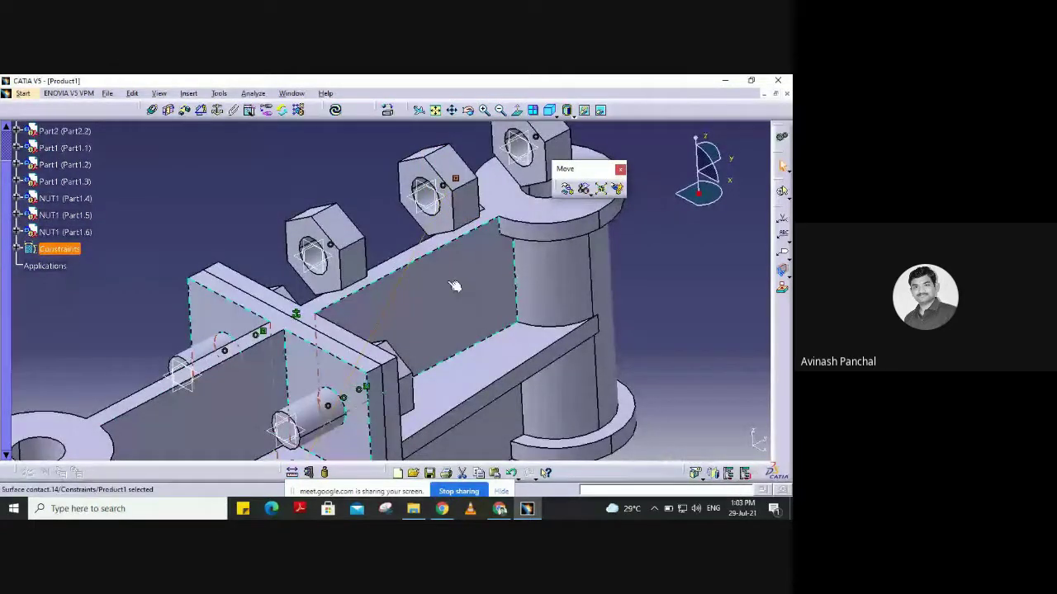
Add a contact constraint between the flat face of NUT1 (Part1.6) and the bracket plate face where the bolt shanks come out.
{"action": "middle_click_drag", "start_coordinate": [401, 246], "coordinate": [278, 321]}
{"action": "left_click", "coordinate": [169, 114]}
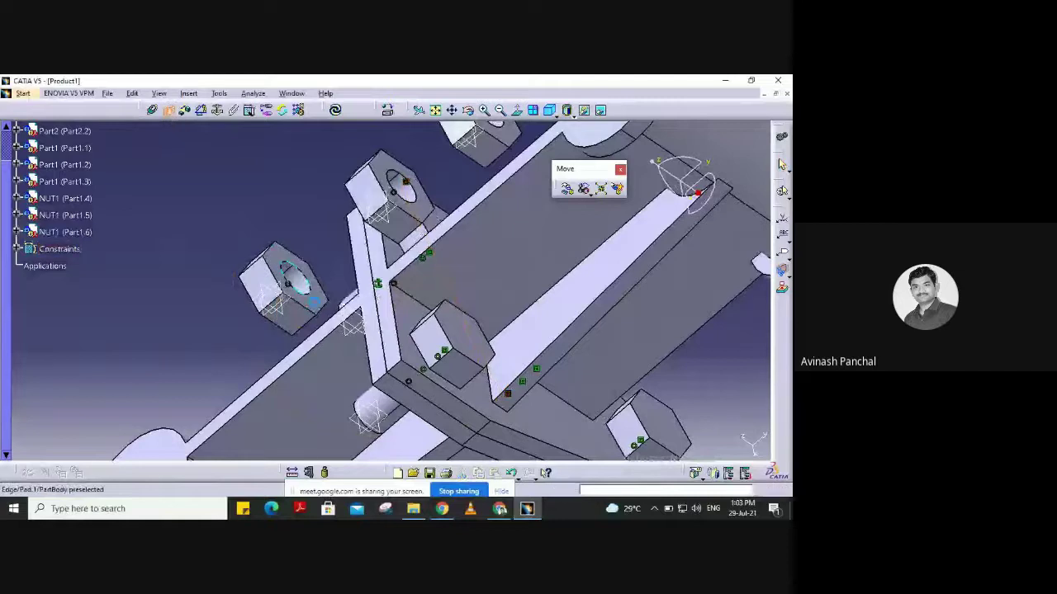
{"action": "left_click", "coordinate": [318, 298]}
{"action": "middle_click_drag", "start_coordinate": [302, 370], "coordinate": [410, 280]}
{"action": "left_click", "coordinate": [329, 379]}
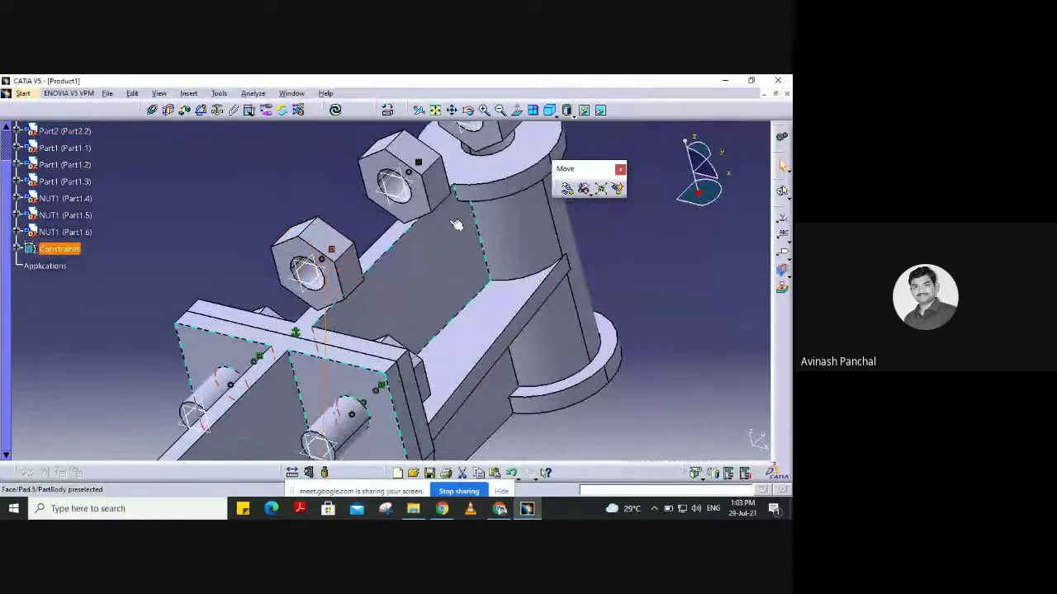
Add a contact constraint between the flat face of NUT1 (Part1.5) and the plate face at the lower bolt, and update the assembly.
{"action": "middle_click_drag", "start_coordinate": [477, 237], "coordinate": [466, 251]}
{"action": "left_click", "coordinate": [166, 114]}
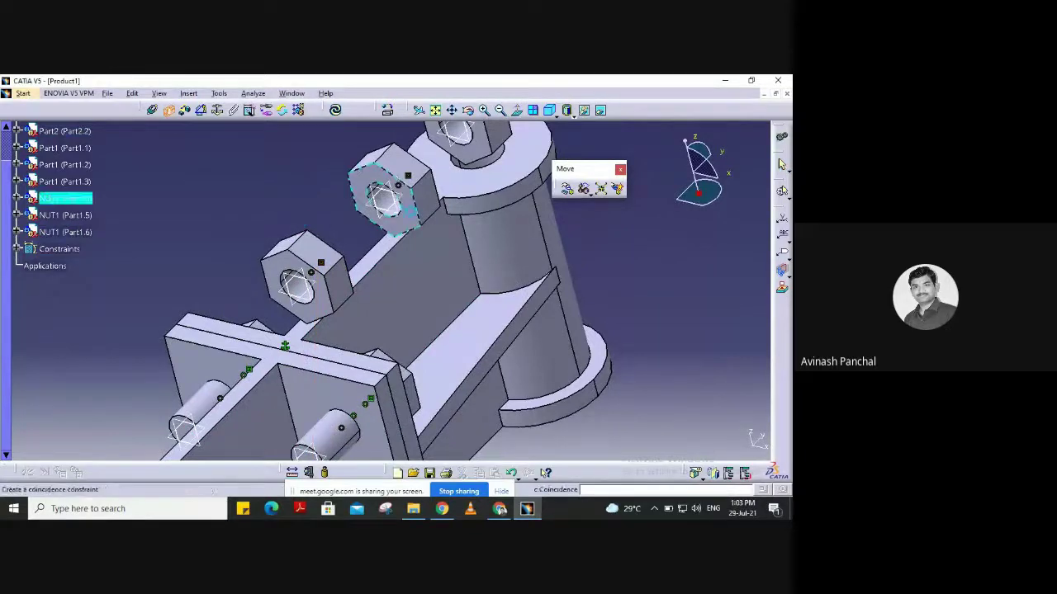
{"action": "left_click", "coordinate": [406, 221]}
{"action": "middle_click_drag", "start_coordinate": [405, 221], "coordinate": [392, 240]}
{"action": "right_click", "coordinate": [392, 240]}
{"action": "left_click", "coordinate": [624, 269]}
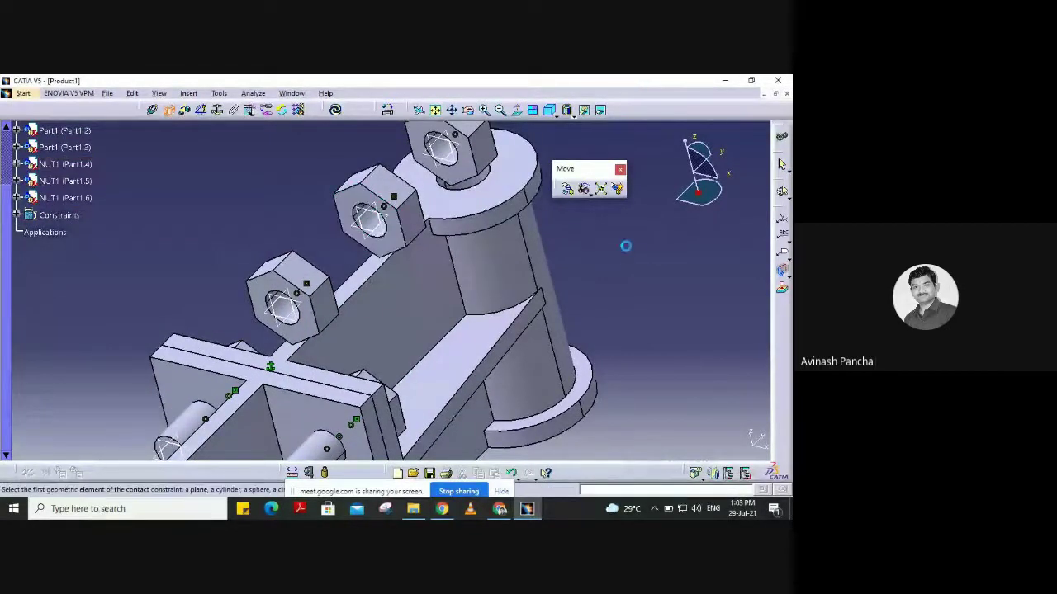
{"action": "middle_click_drag", "start_coordinate": [626, 246], "coordinate": [400, 337]}
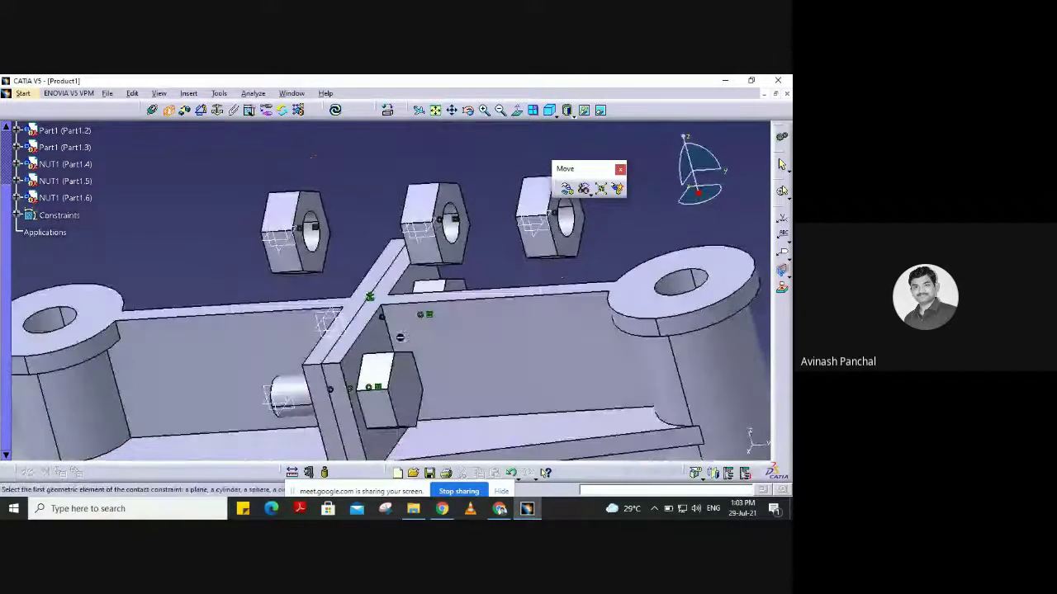
{"action": "left_click", "coordinate": [574, 247]}
{"action": "middle_click_drag", "start_coordinate": [301, 429], "coordinate": [433, 288]}
{"action": "middle_click_drag", "start_coordinate": [400, 364], "coordinate": [526, 273]}
{"action": "left_click", "coordinate": [516, 276]}
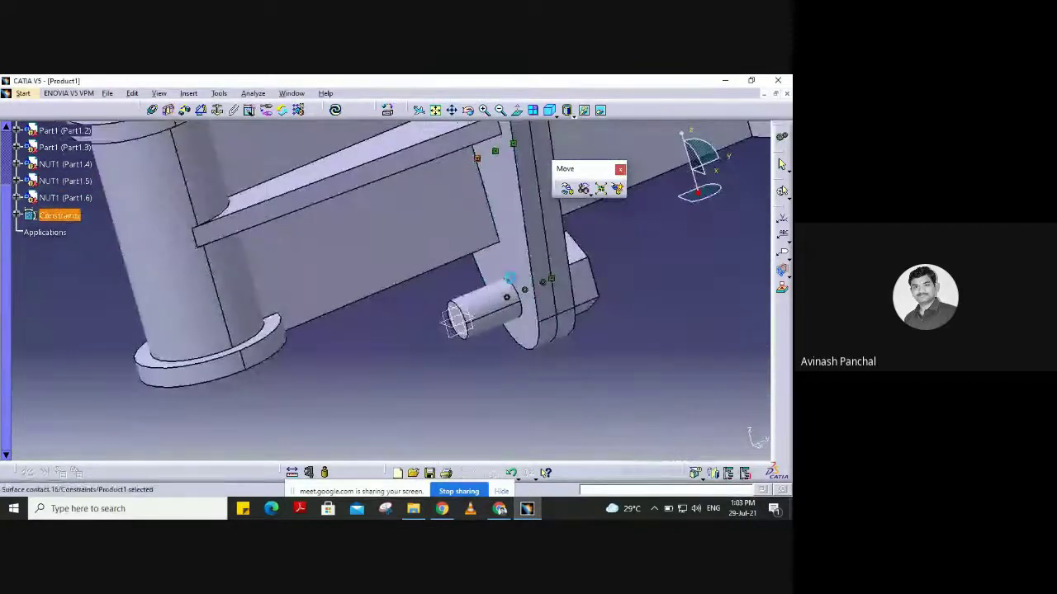
{"action": "left_click", "coordinate": [335, 110]}
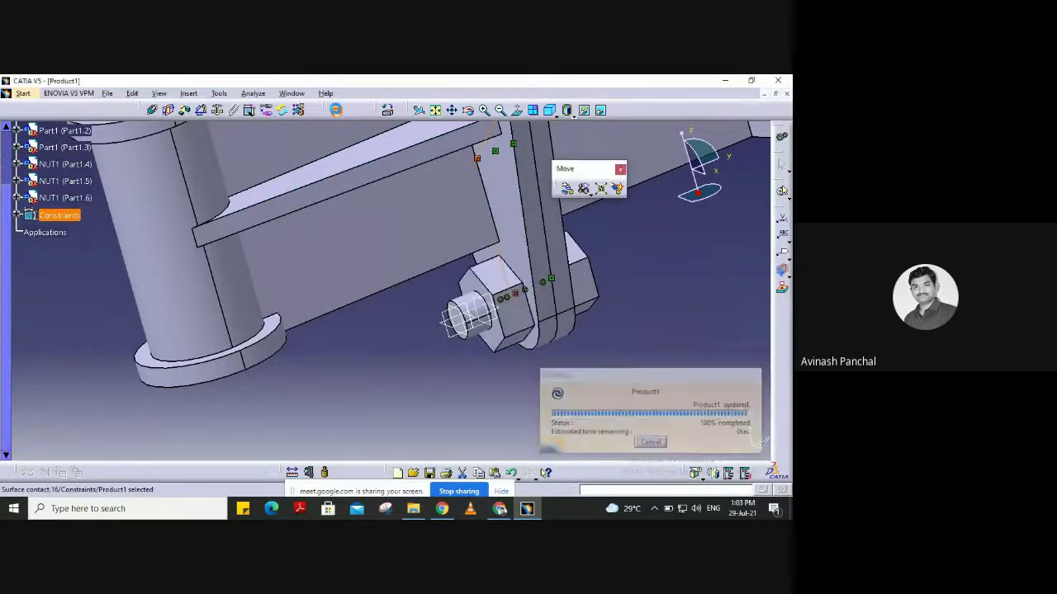
{"action": "middle_click_drag", "start_coordinate": [512, 330], "coordinate": [432, 417]}
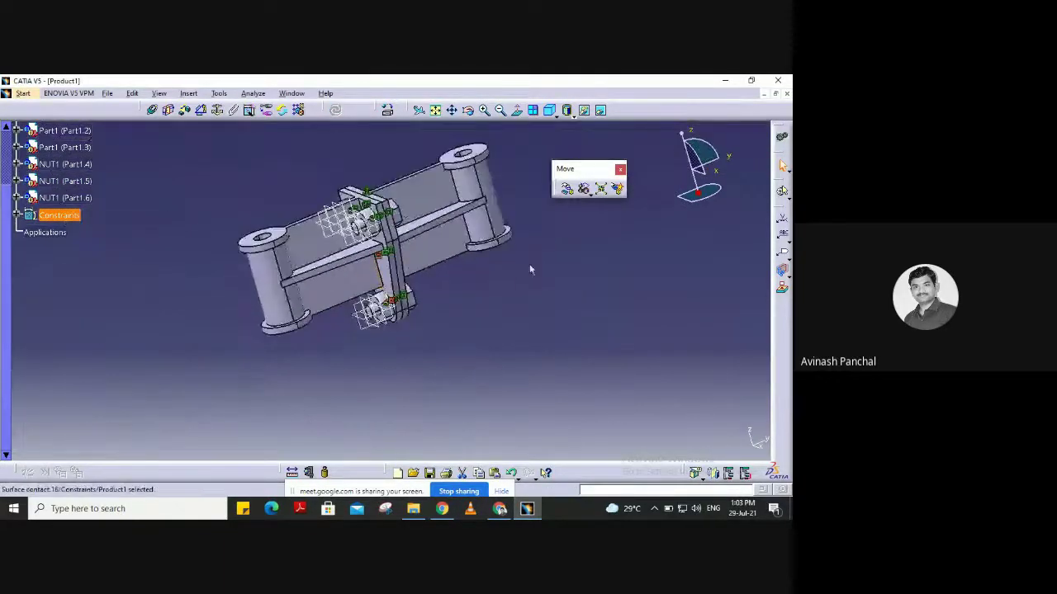
{"action": "middle_click_drag", "start_coordinate": [554, 248], "coordinate": [551, 329]}
{"action": "left_click_drag", "start_coordinate": [271, 212], "coordinate": [418, 434]}
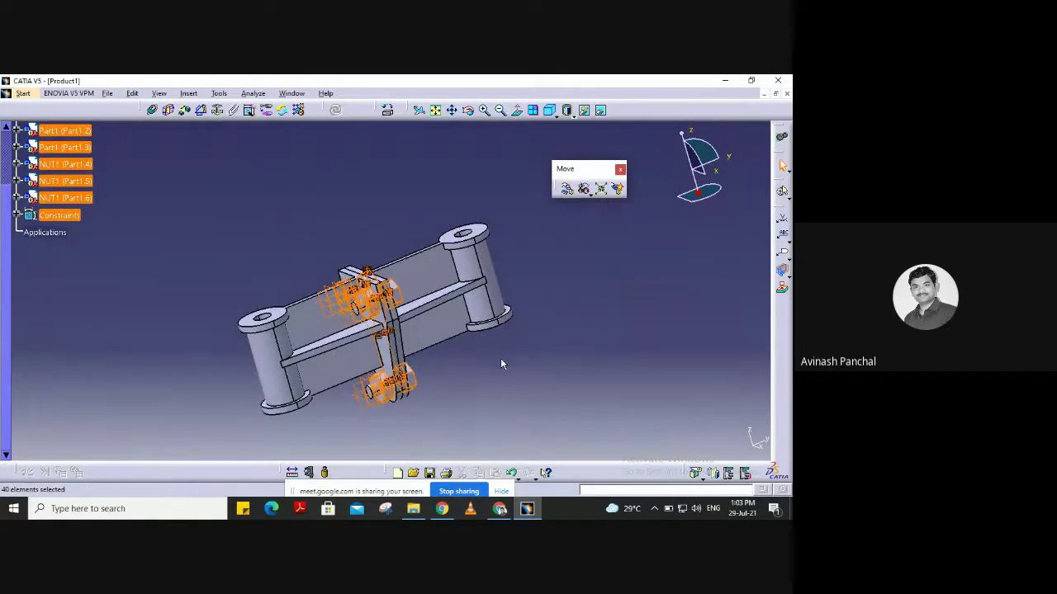
{"action": "middle_click_drag", "start_coordinate": [559, 241], "coordinate": [438, 288]}
{"action": "middle_click", "coordinate": [436, 295]}
{"action": "left_click", "coordinate": [330, 195]}
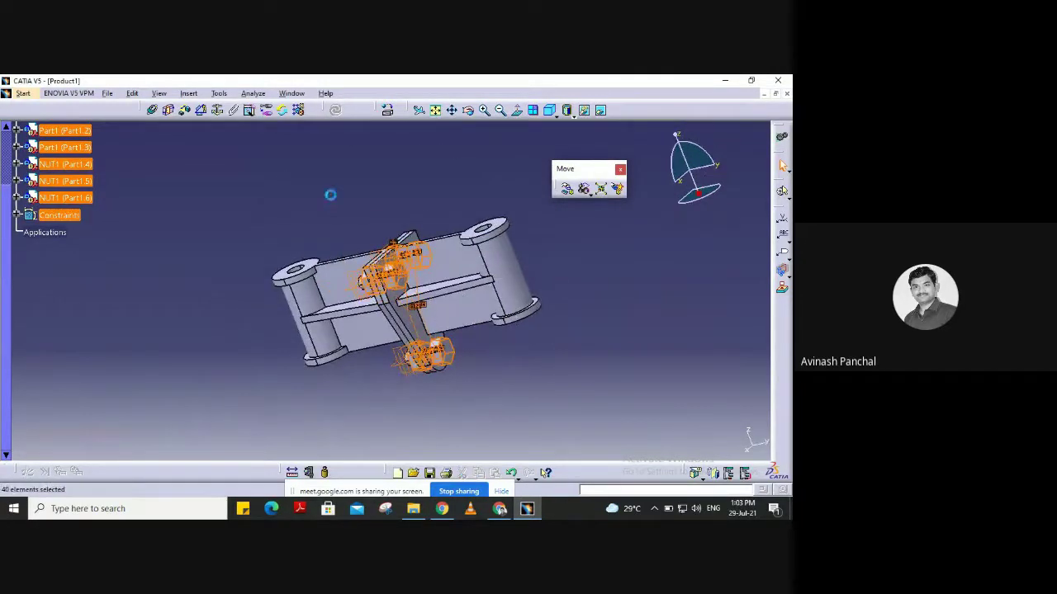
{"action": "left_click_drag", "start_coordinate": [331, 231], "coordinate": [415, 295]}
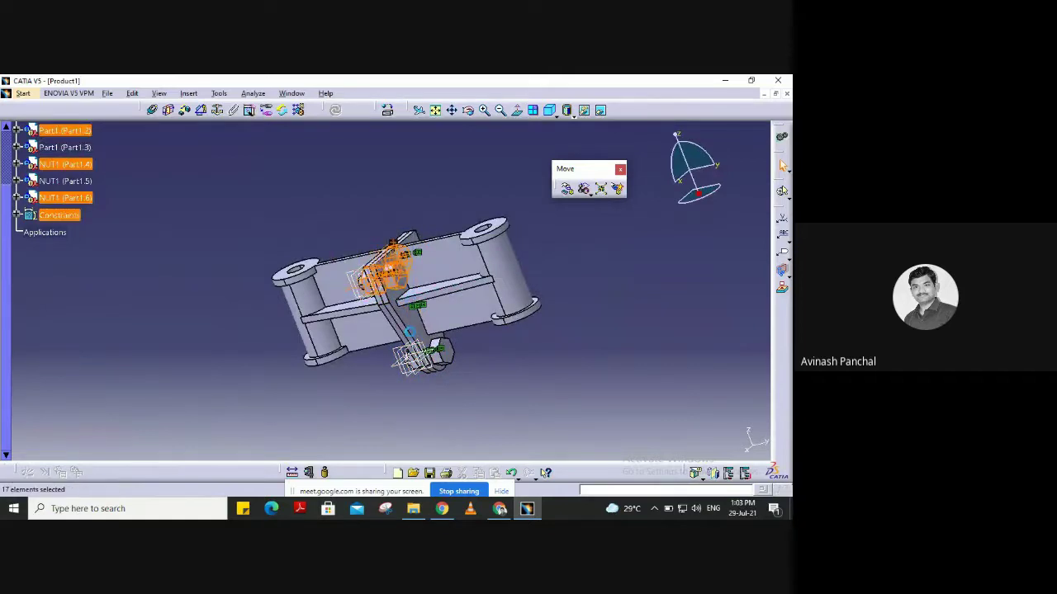
{"action": "left_click", "coordinate": [319, 168]}
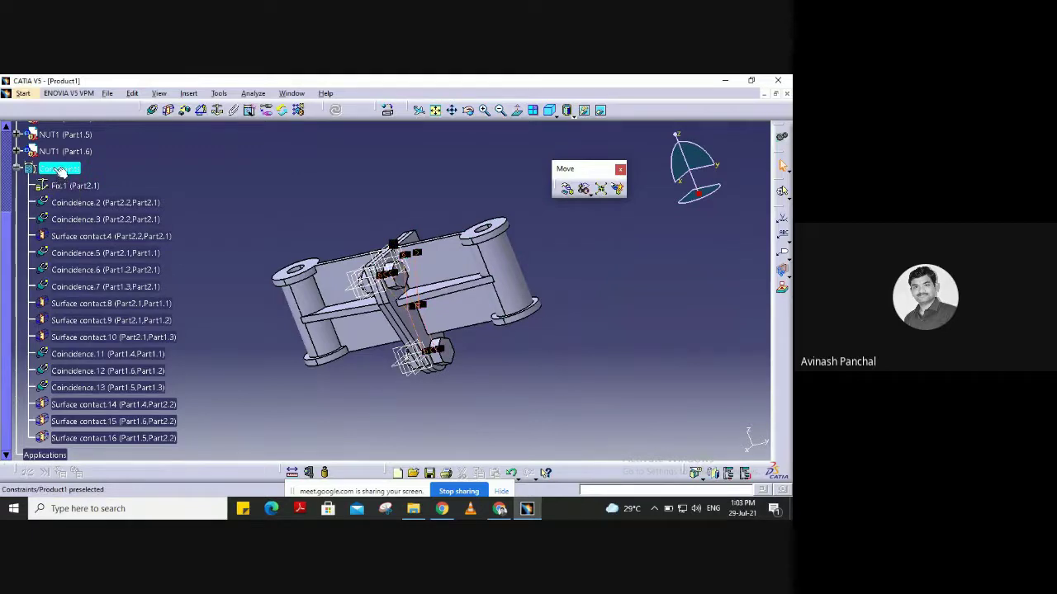
Hide the whole Constraints branch of Product1 from the assembly view and collapse it in the specification tree.
{"action": "right_click", "coordinate": [62, 171]}
{"action": "left_click", "coordinate": [75, 213]}
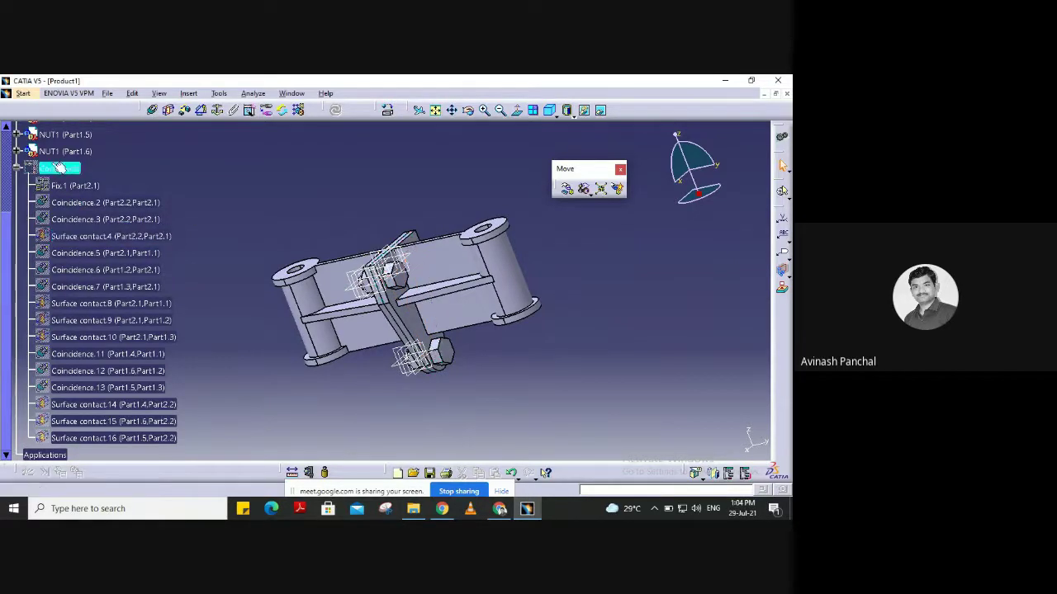
{"action": "left_click", "coordinate": [15, 169]}
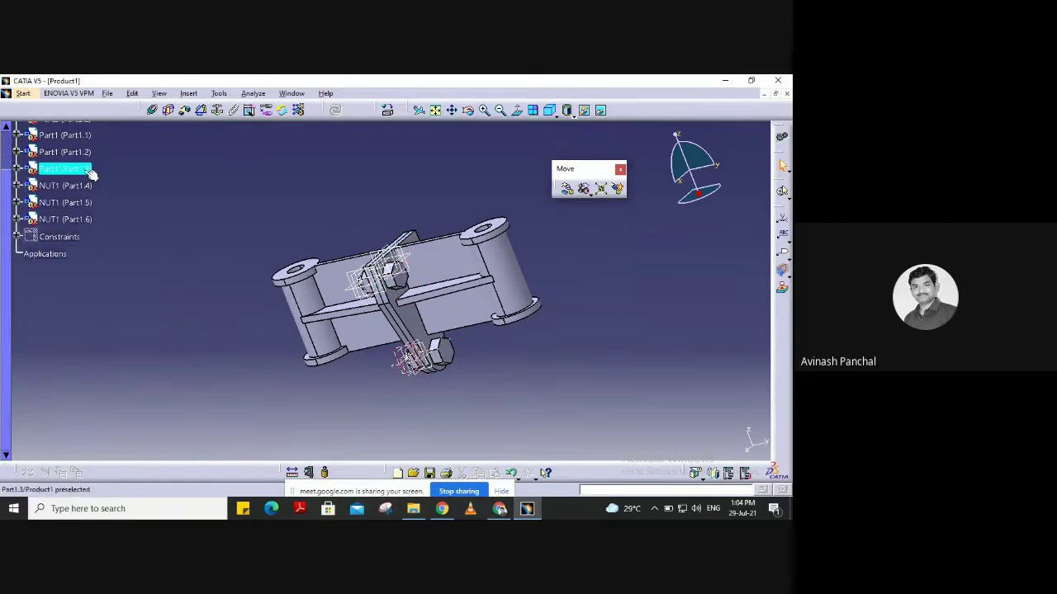
{"action": "scroll", "coordinate": [91, 174], "scroll_direction": "up", "scroll_amount": 3}
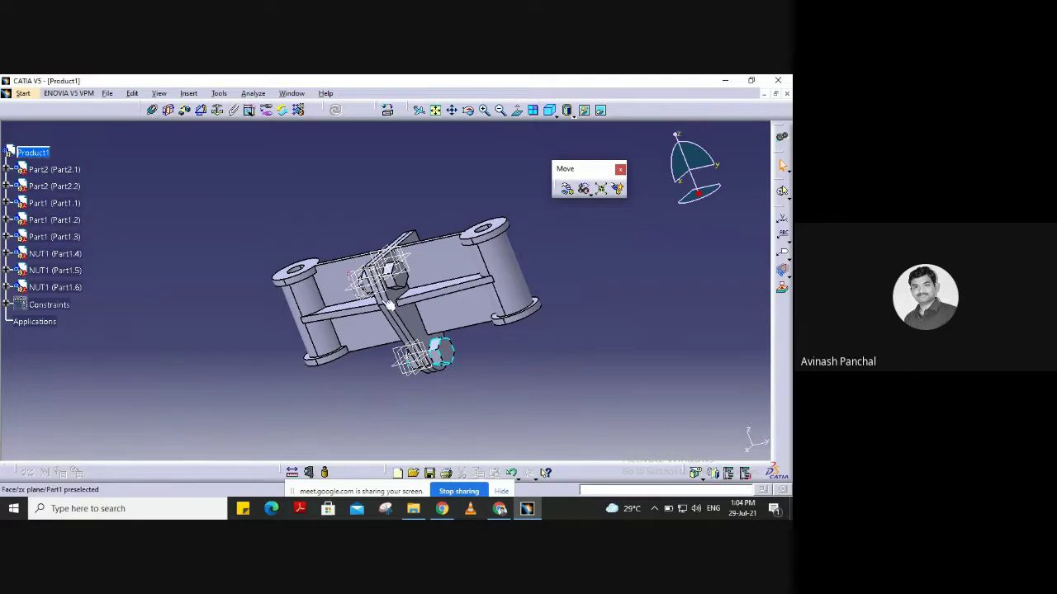
Hide the reference planes of the bolts and nuts so only the solid geometry of the assembly is displayed.
{"action": "middle_click_drag", "start_coordinate": [391, 304], "coordinate": [503, 254]}
{"action": "middle_click_drag", "start_coordinate": [266, 174], "coordinate": [283, 206]}
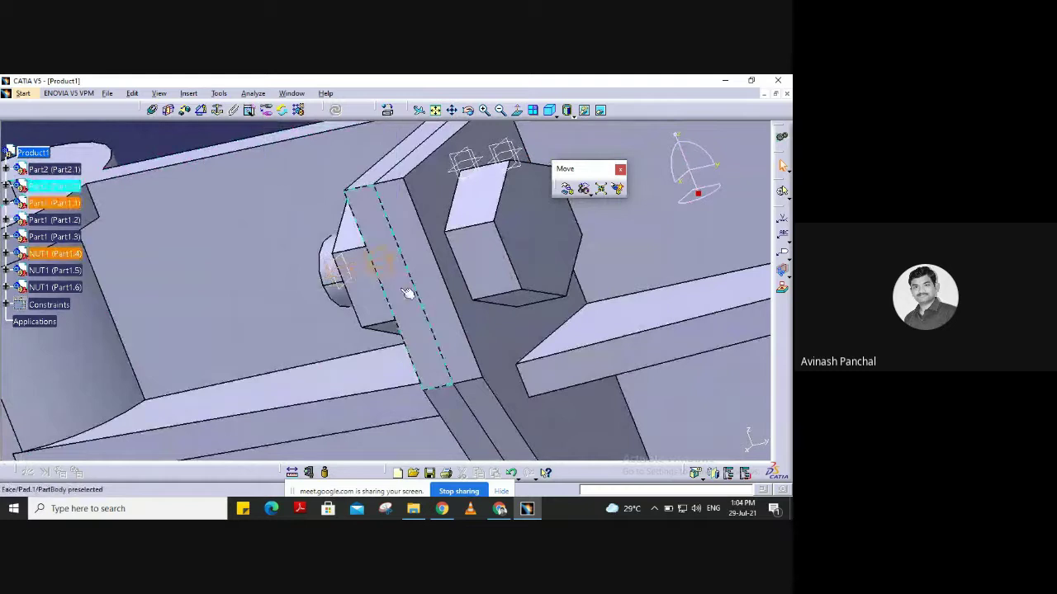
{"action": "left_click", "coordinate": [33, 260]}
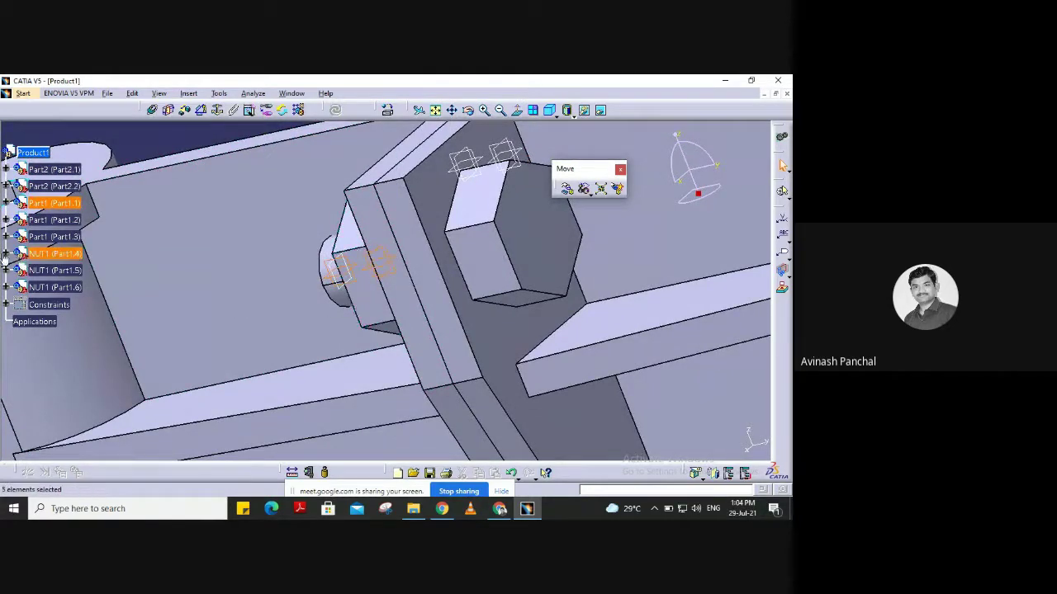
{"action": "right_click", "coordinate": [357, 273]}
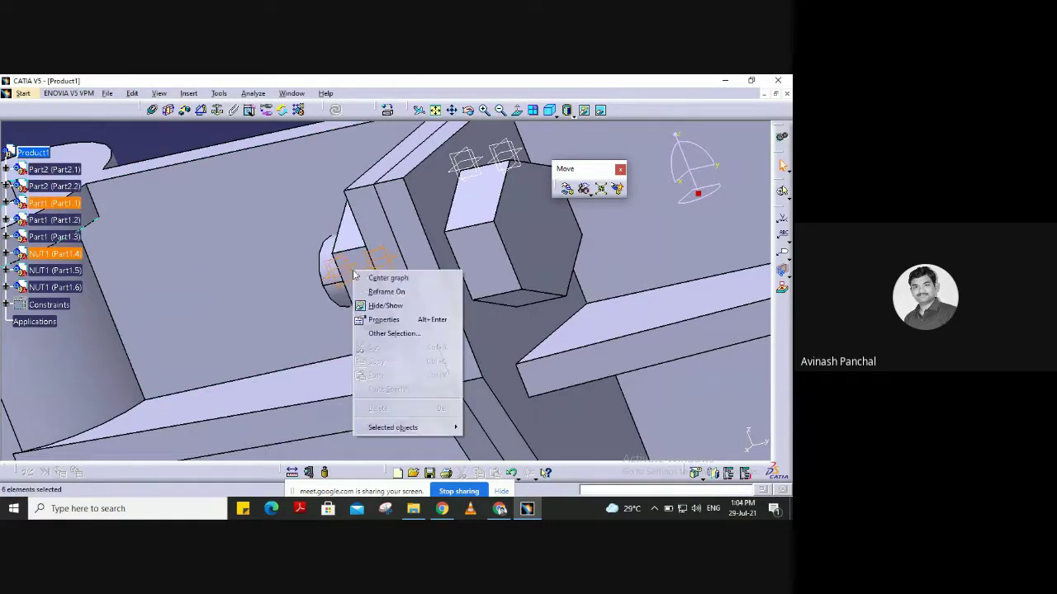
{"action": "left_click", "coordinate": [387, 303]}
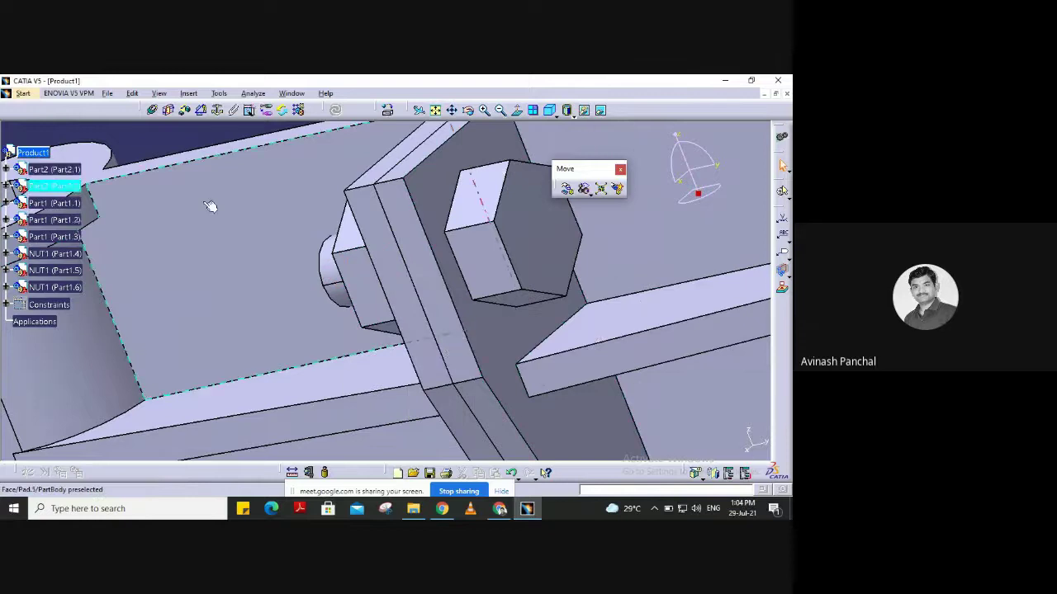
Examine the bolted bracket assembly from several sides and display it in the isometric view.
{"action": "middle_click_drag", "start_coordinate": [300, 190], "coordinate": [138, 144]}
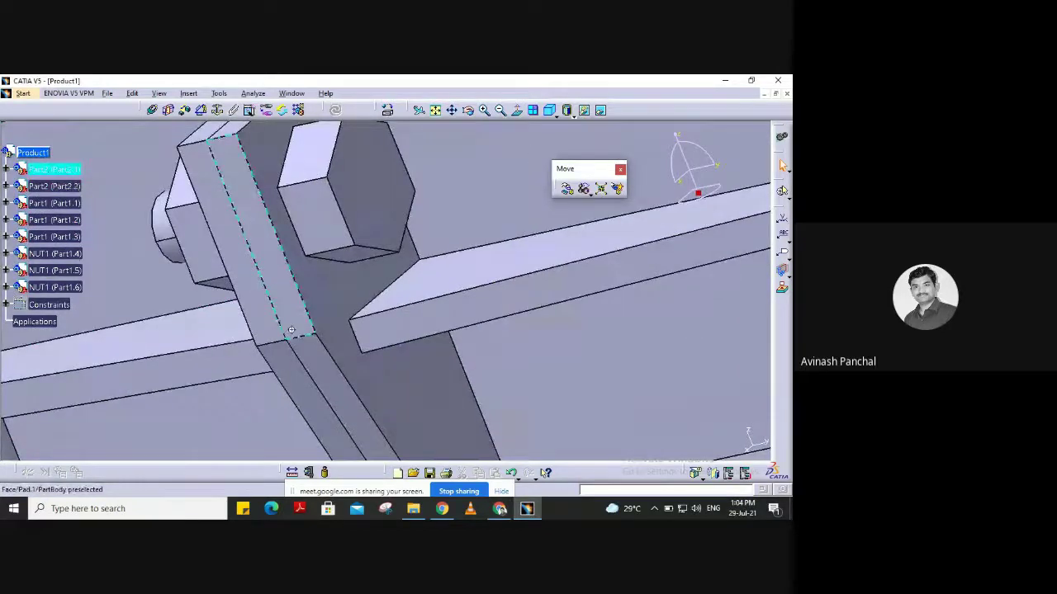
{"action": "middle_click_drag", "start_coordinate": [294, 314], "coordinate": [442, 391]}
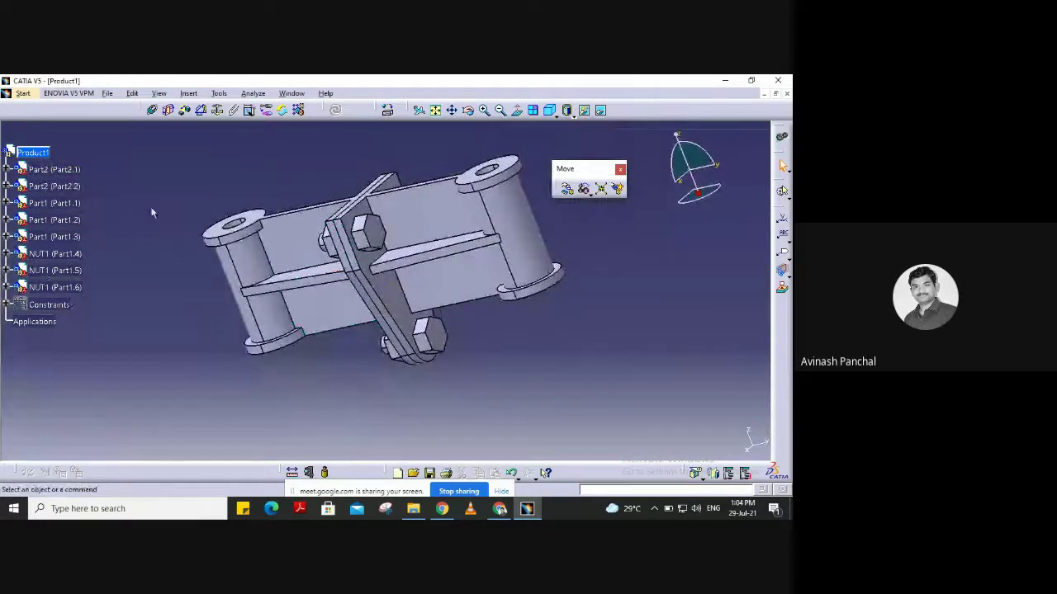
{"action": "middle_click_drag", "start_coordinate": [160, 211], "coordinate": [342, 316]}
{"action": "middle_click_drag", "start_coordinate": [438, 155], "coordinate": [445, 207]}
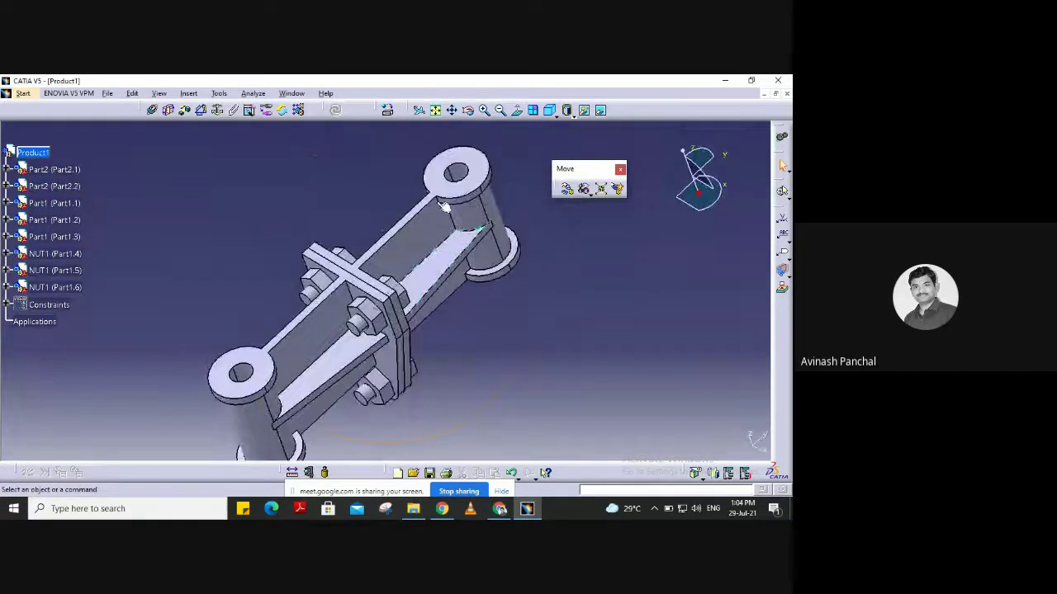
{"action": "left_click", "coordinate": [544, 112]}
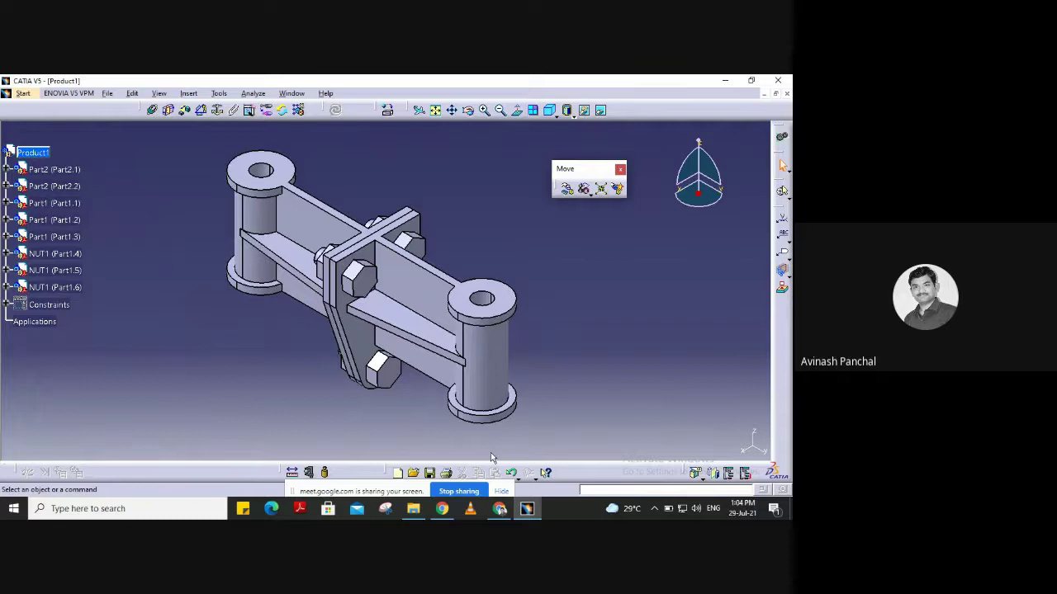
{"action": "left_click", "coordinate": [462, 492]}
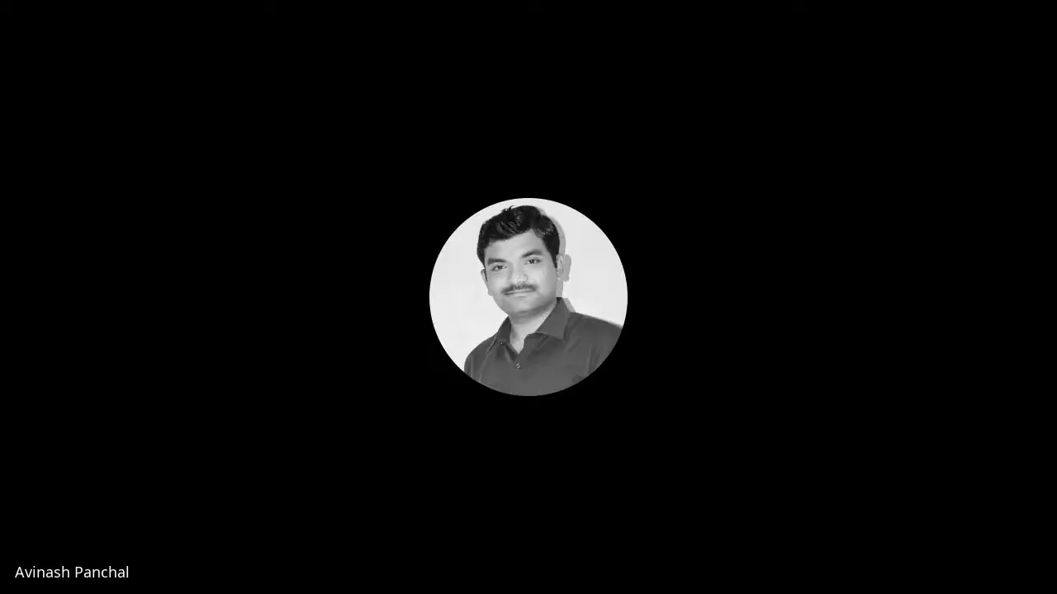